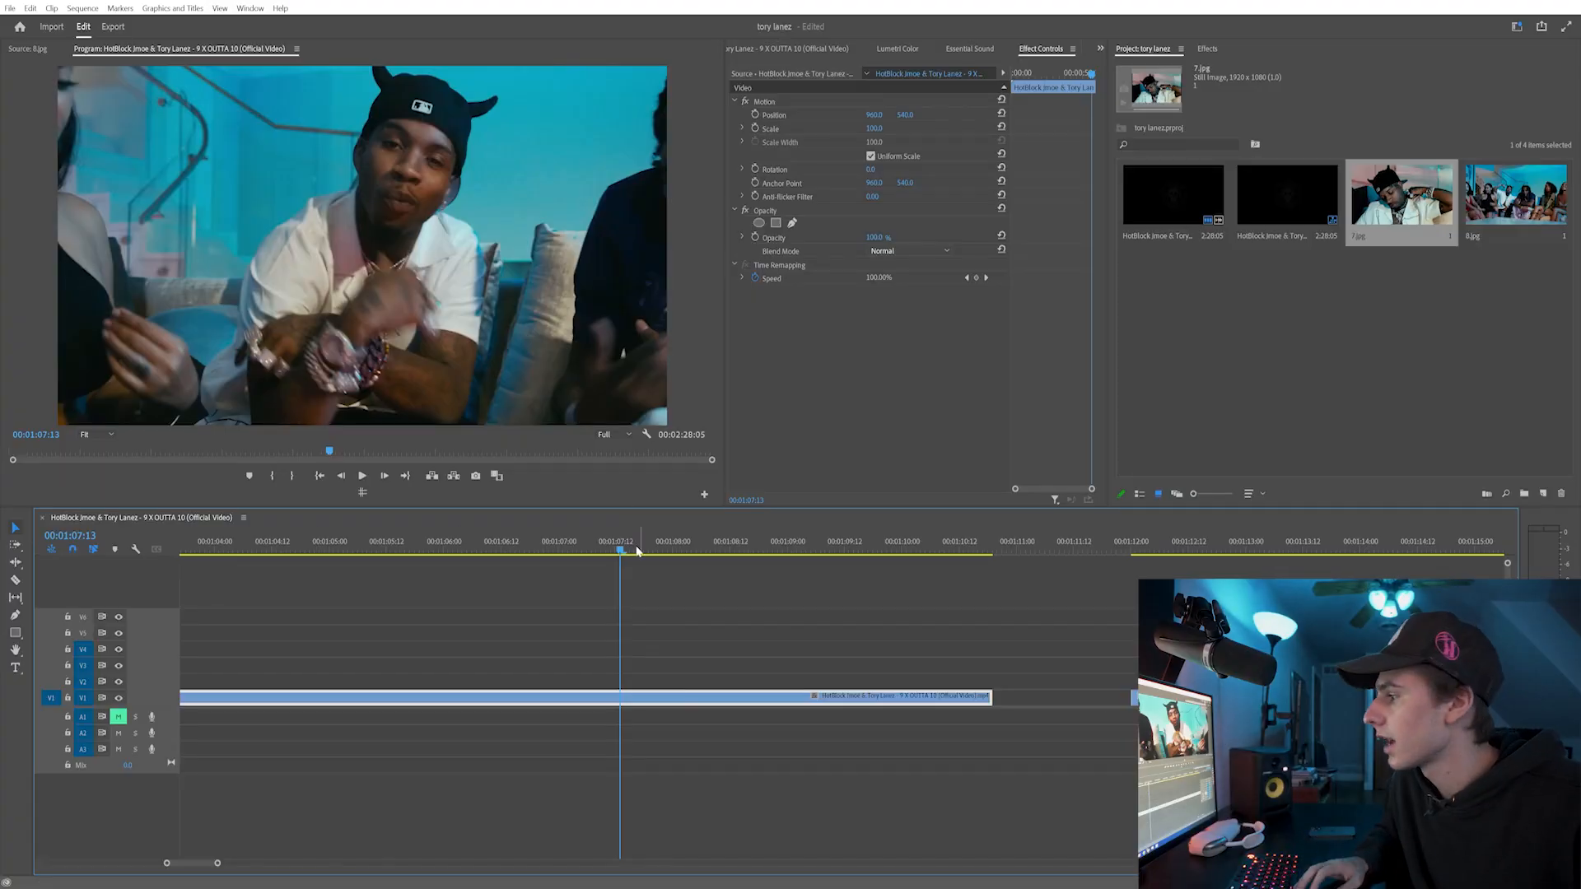
{"action": "left_click", "coordinate": [646, 557]}
{"action": "left_click_drag", "start_coordinate": [647, 558], "coordinate": [672, 555]}
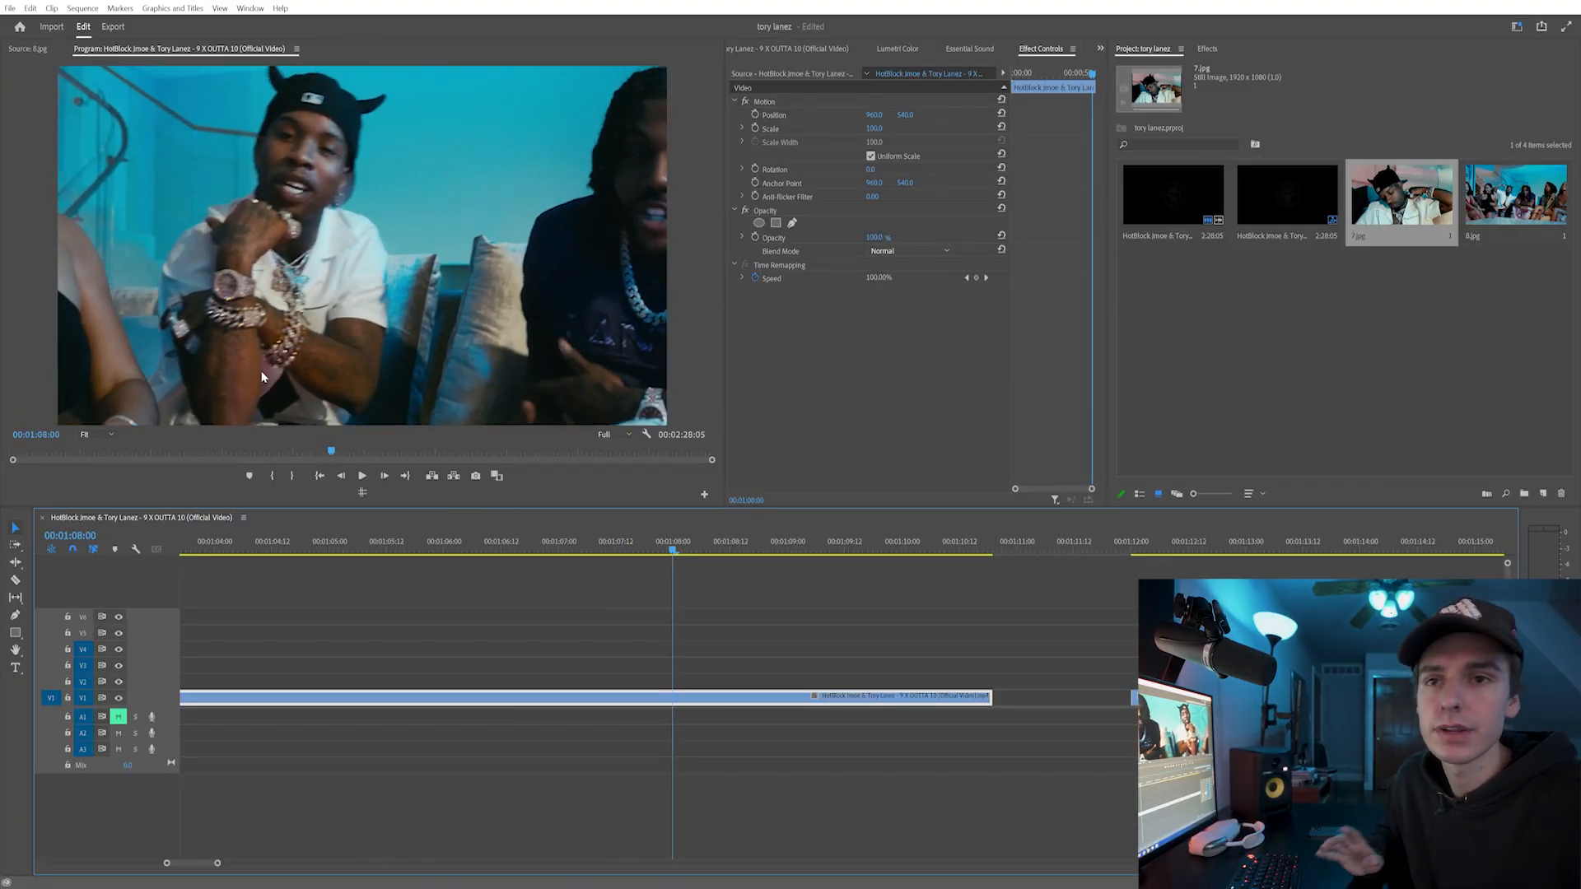
{"action": "left_click", "coordinate": [475, 475]}
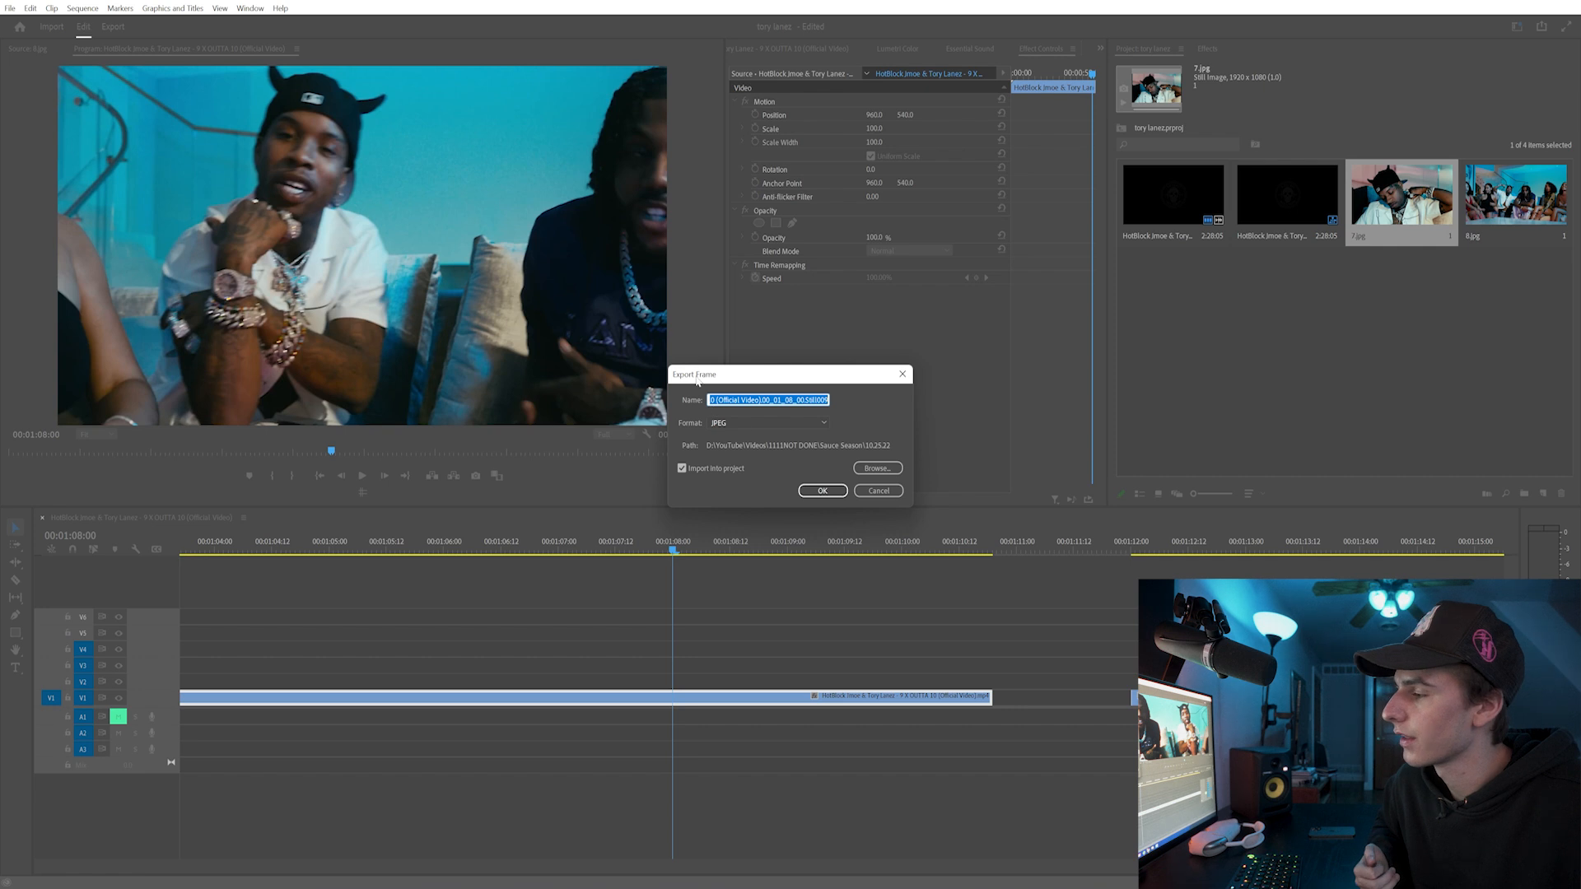
{"action": "left_click", "coordinate": [900, 490]}
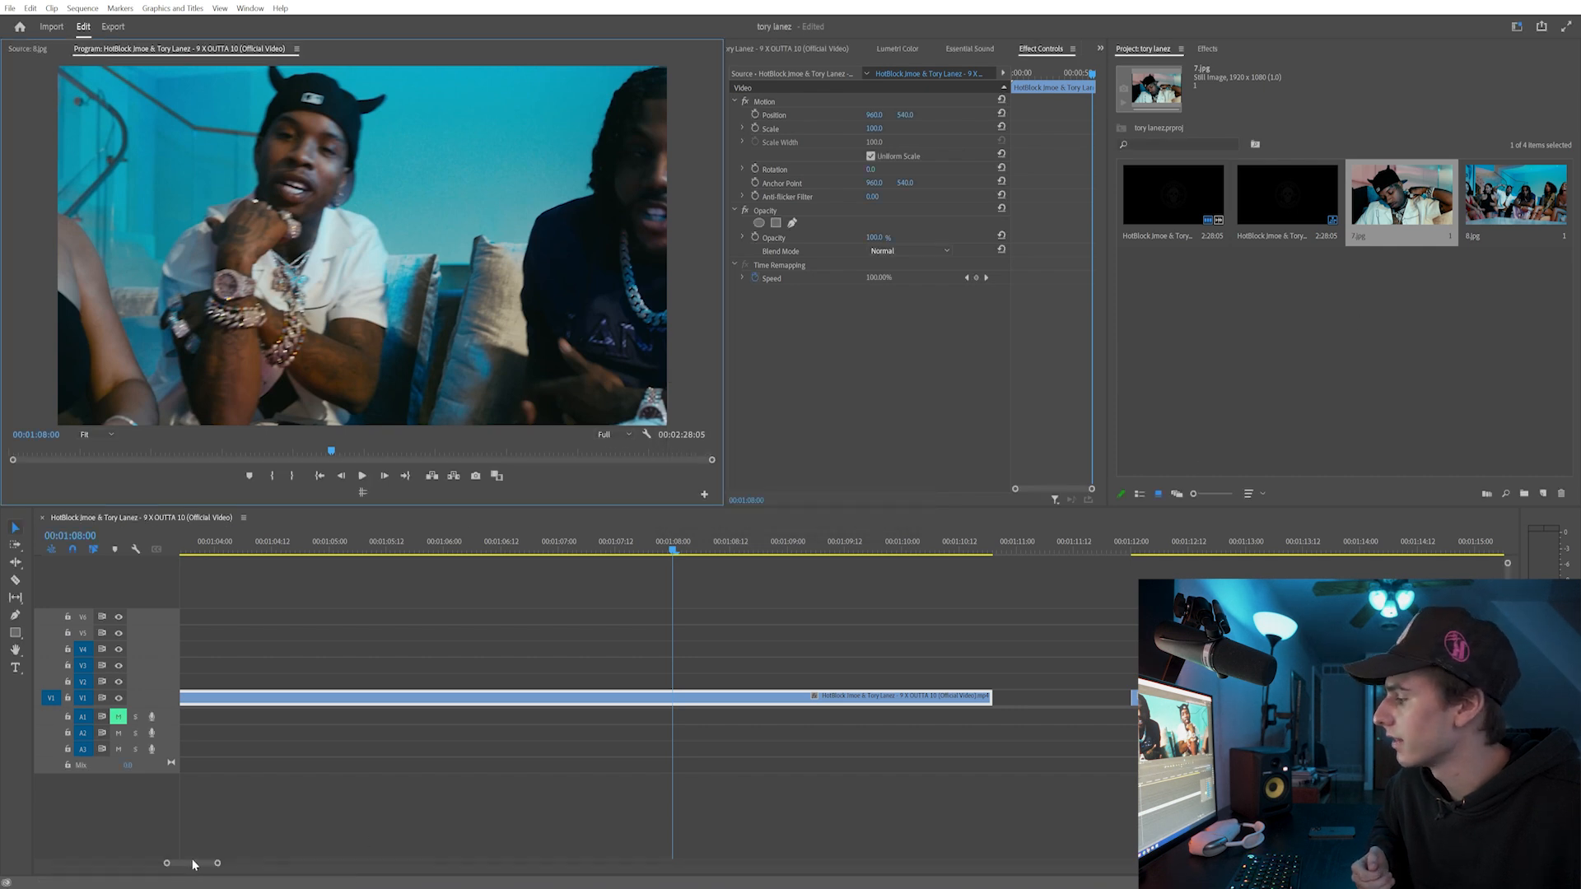
- Place the 7.jpg still on track V2 so it fills the gap between the two video clips
{"action": "left_click_drag", "start_coordinate": [192, 864], "coordinate": [198, 863]}
{"action": "left_click_drag", "start_coordinate": [1399, 184], "coordinate": [985, 680]}
{"action": "left_click", "coordinate": [892, 541]}
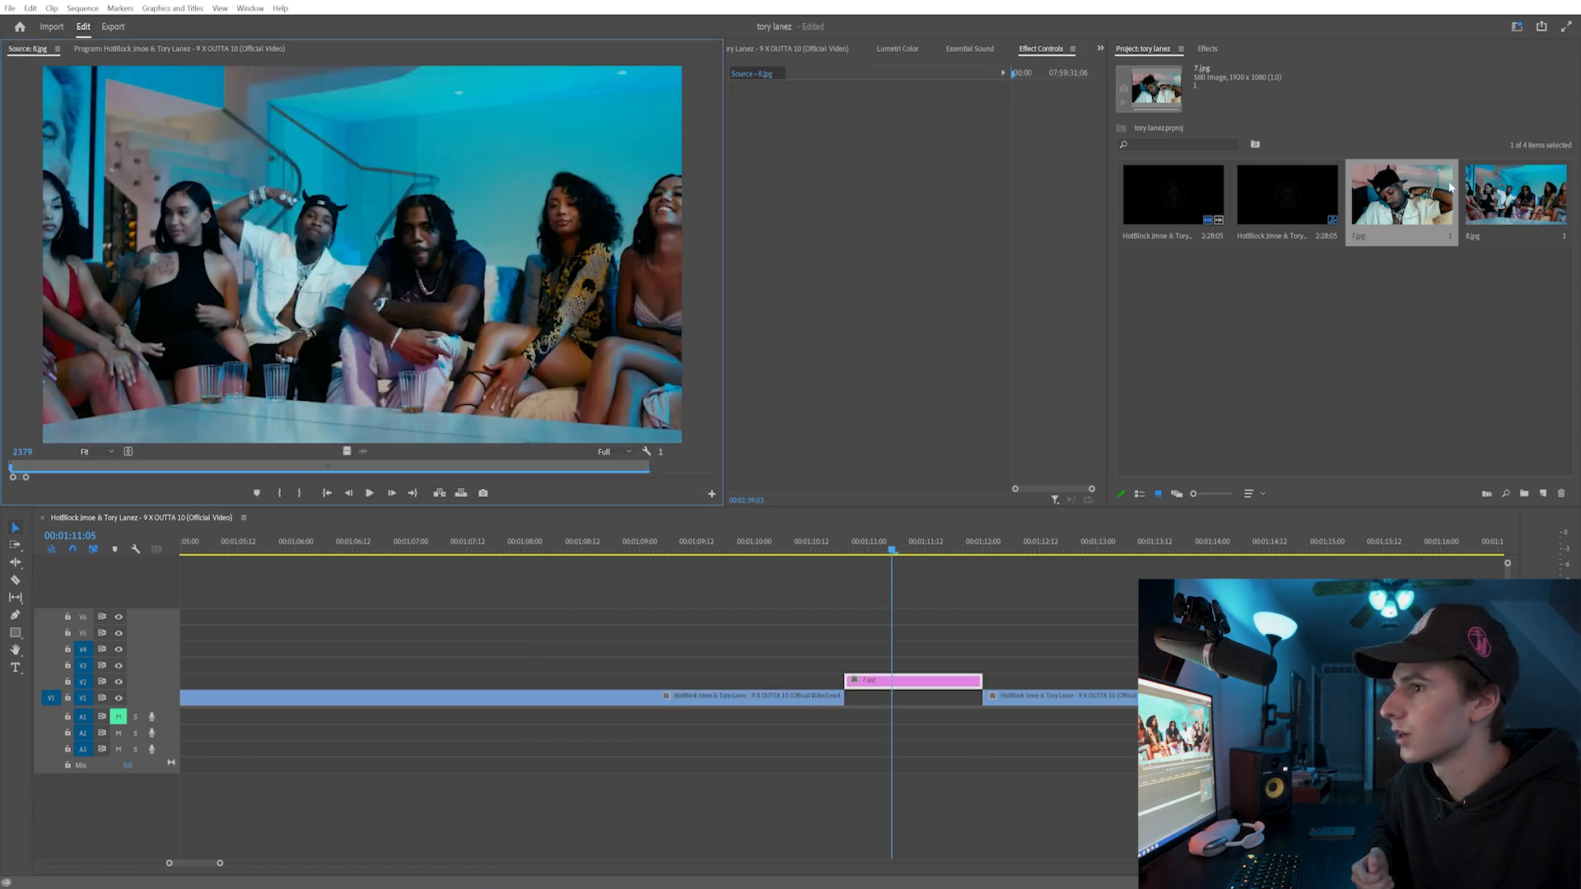
{"action": "left_click", "coordinate": [1515, 195]}
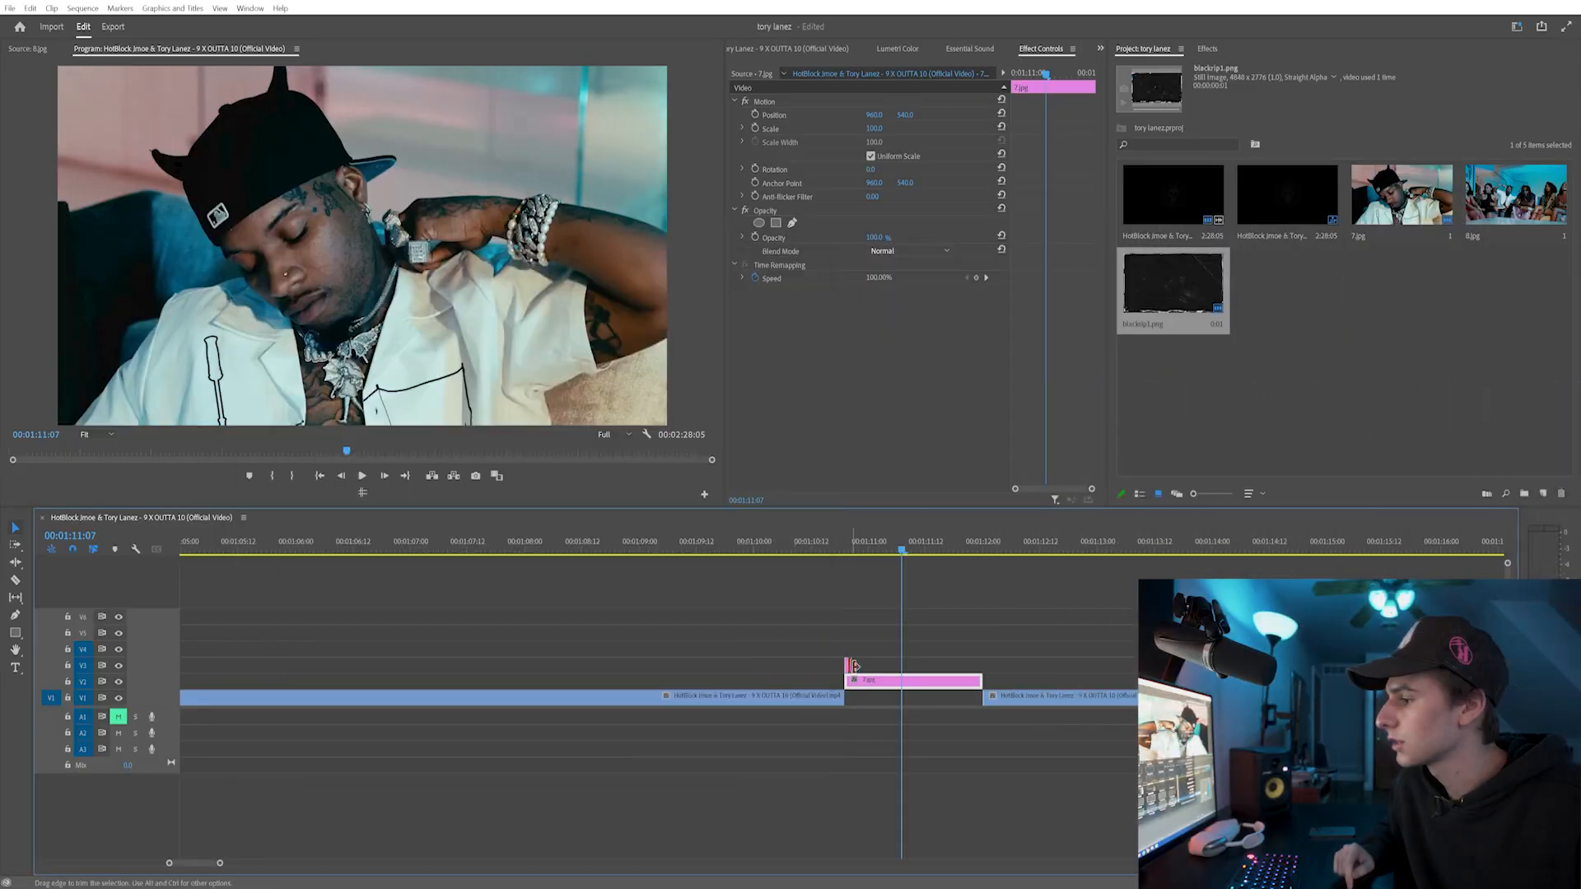
- Extend blackrip1.png on track V3 to the length of 7.jpg and fit it slightly smaller than the frame
{"action": "left_click_drag", "start_coordinate": [949, 682], "coordinate": [949, 667]}
{"action": "right_click", "coordinate": [949, 667]}
{"action": "left_click", "coordinate": [1029, 504]}
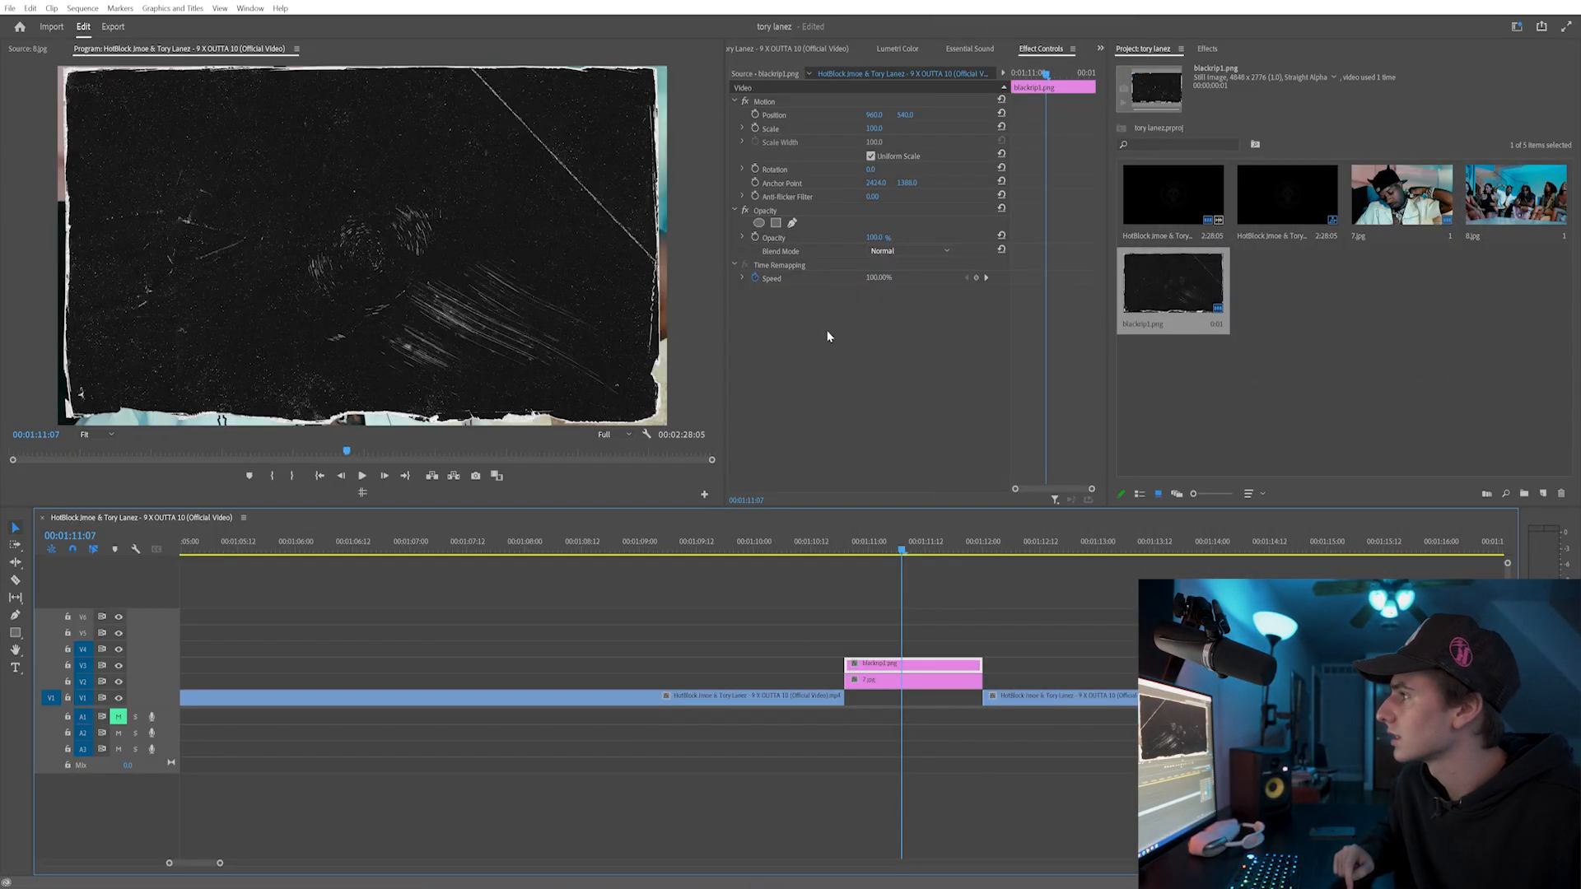
{"action": "left_click", "coordinate": [881, 128]}
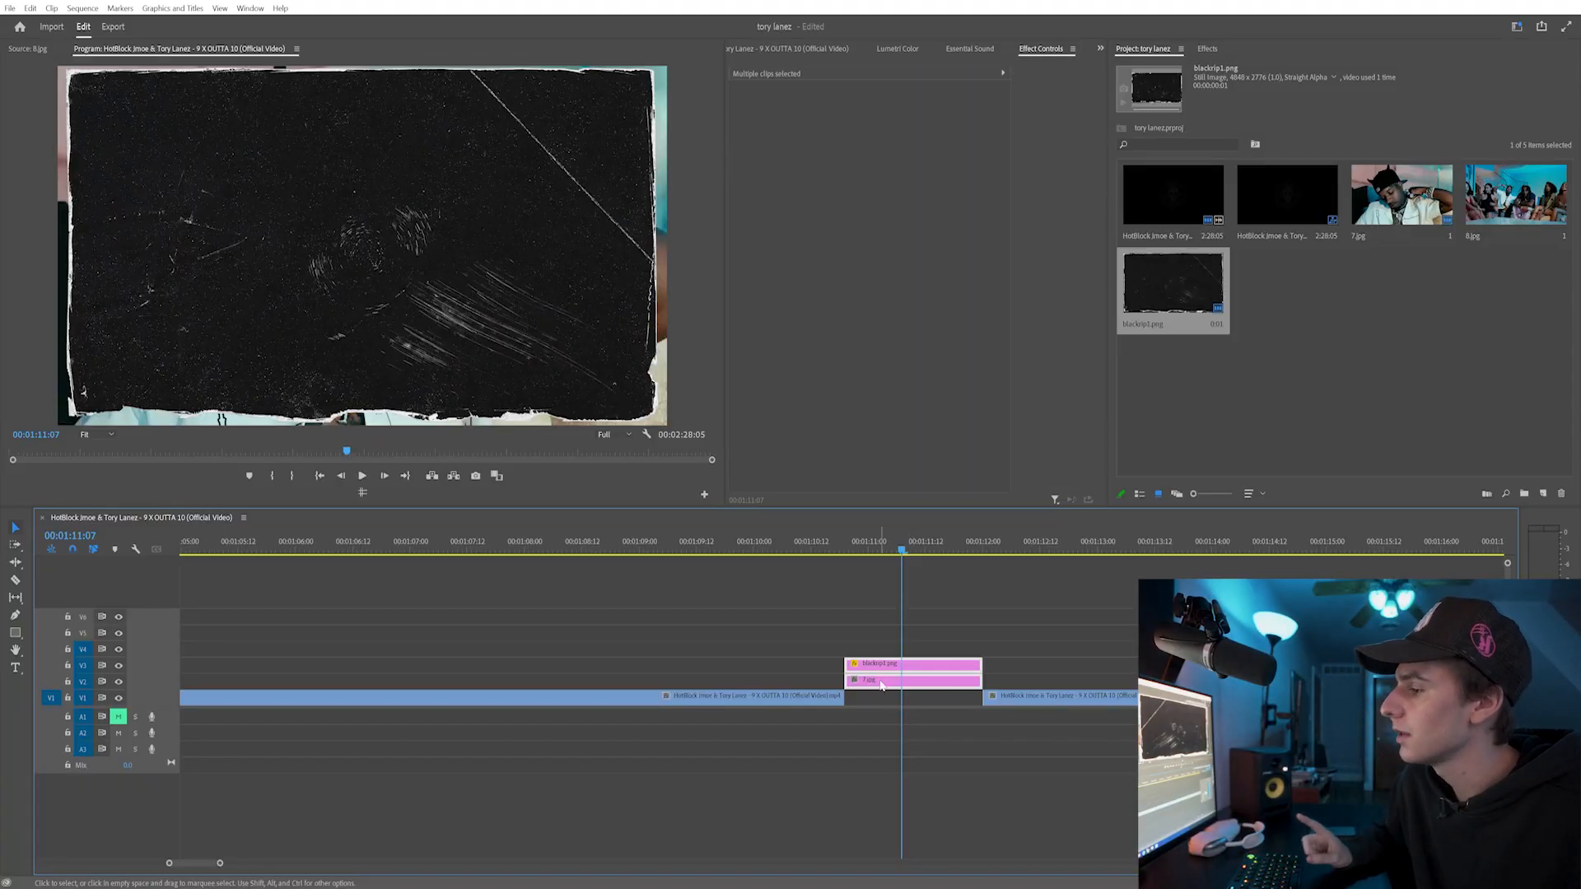
- Nest blackrip1.png with 7.jpg and, inside the nested sequence, duplicate the blackrip1.png texture onto track V3
{"action": "right_click", "coordinate": [905, 682]}
{"action": "left_click", "coordinate": [952, 349]}
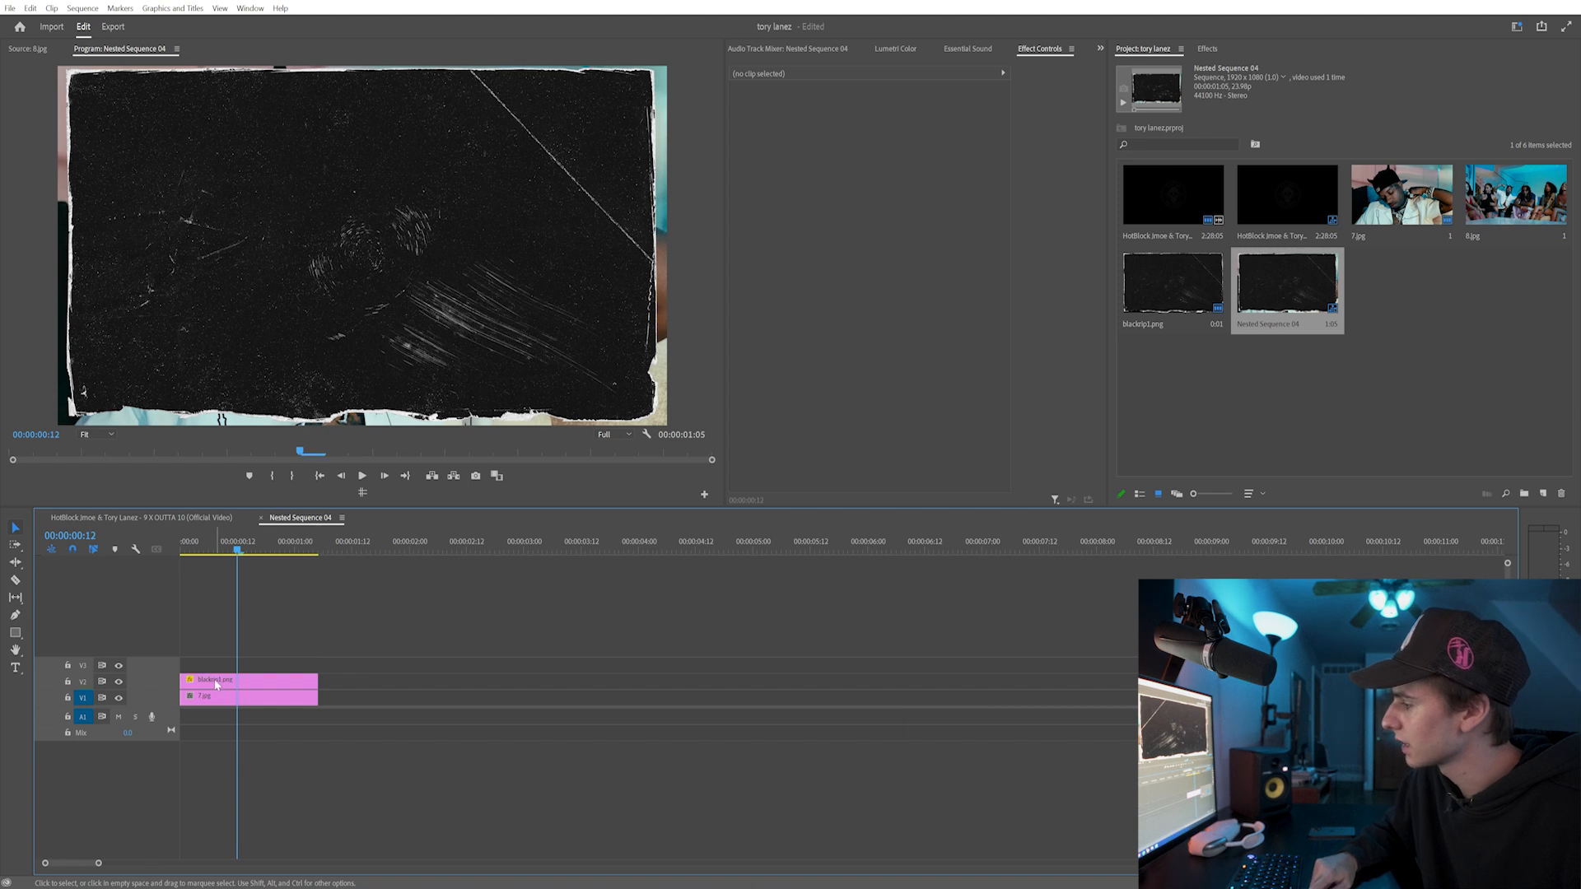
{"action": "left_click_drag", "start_coordinate": [216, 684], "coordinate": [229, 671]}
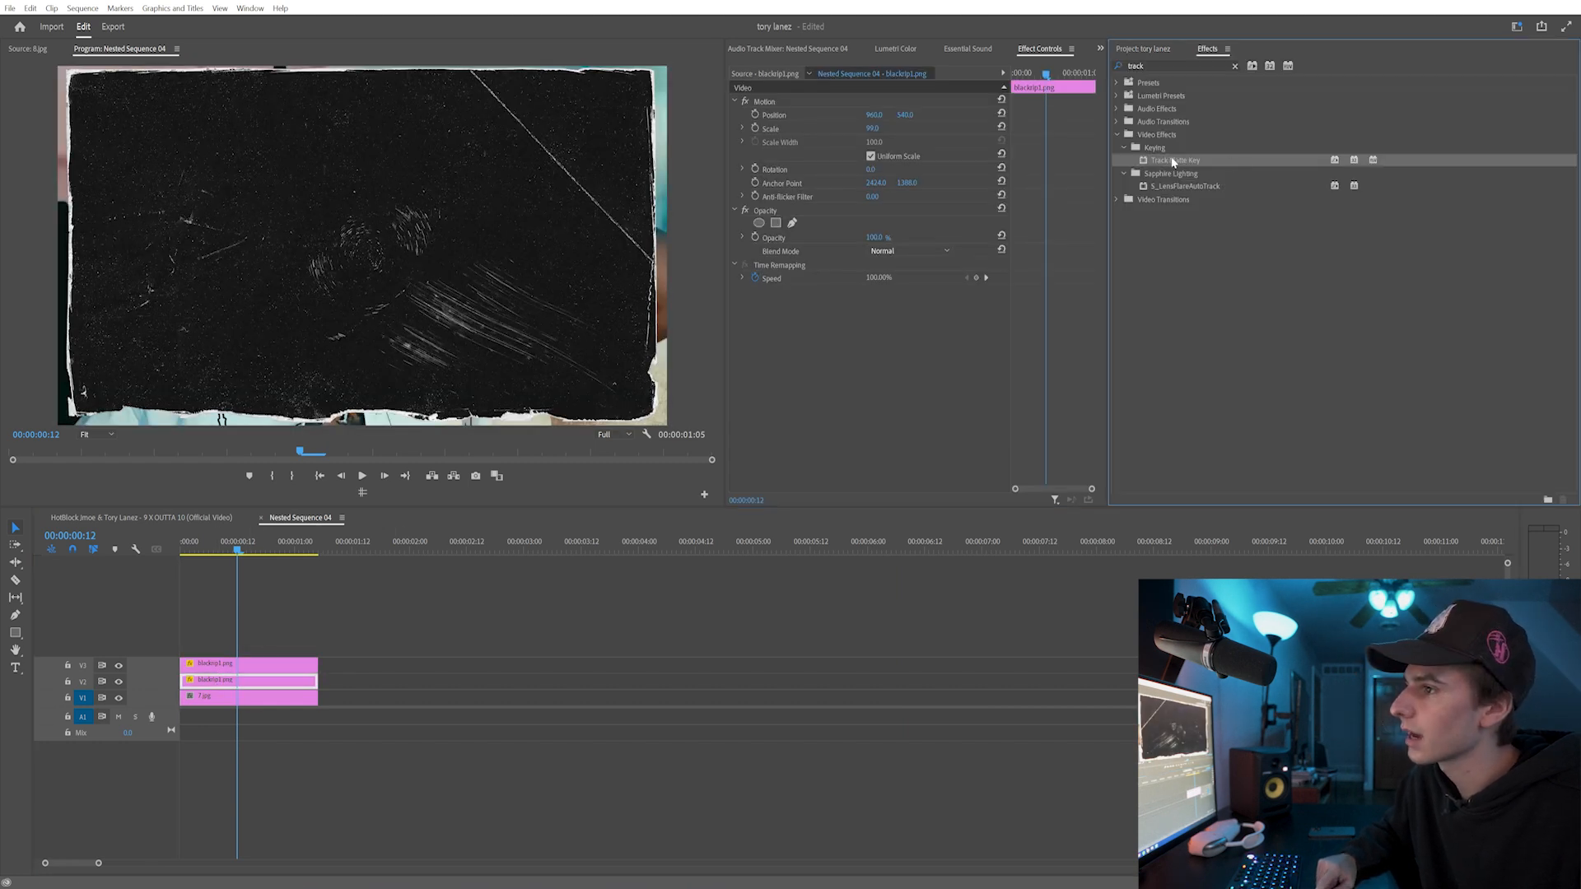
- Apply Track Matte Key to 7.jpg with Video 2 as the matte, checking the cutout with track V3 hidden
{"action": "left_click_drag", "start_coordinate": [327, 617], "coordinate": [226, 692]}
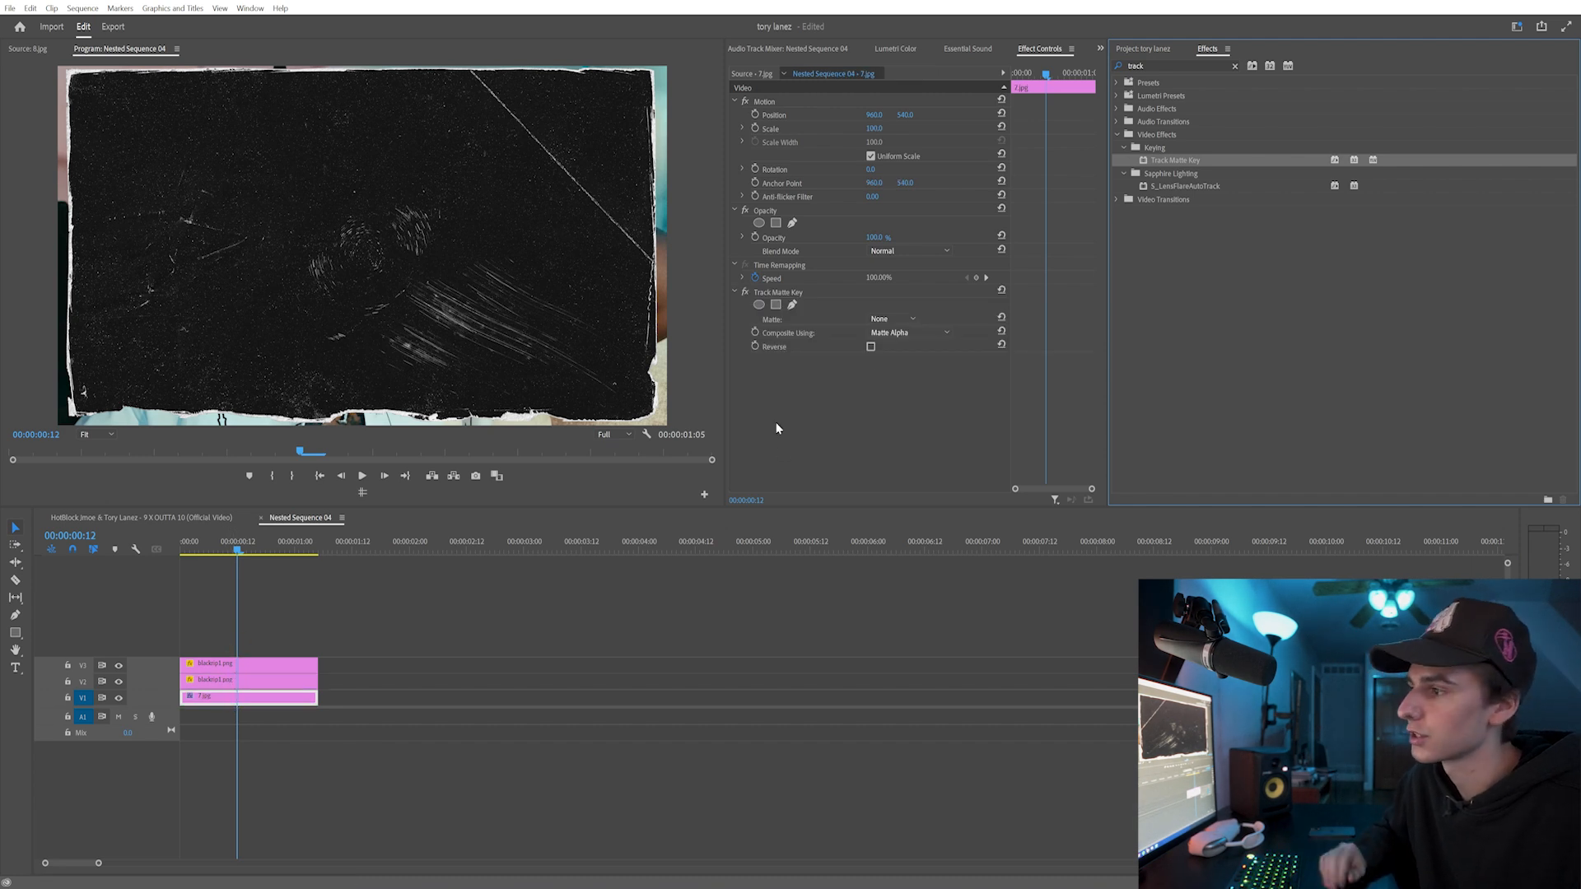
{"action": "left_click", "coordinate": [884, 319]}
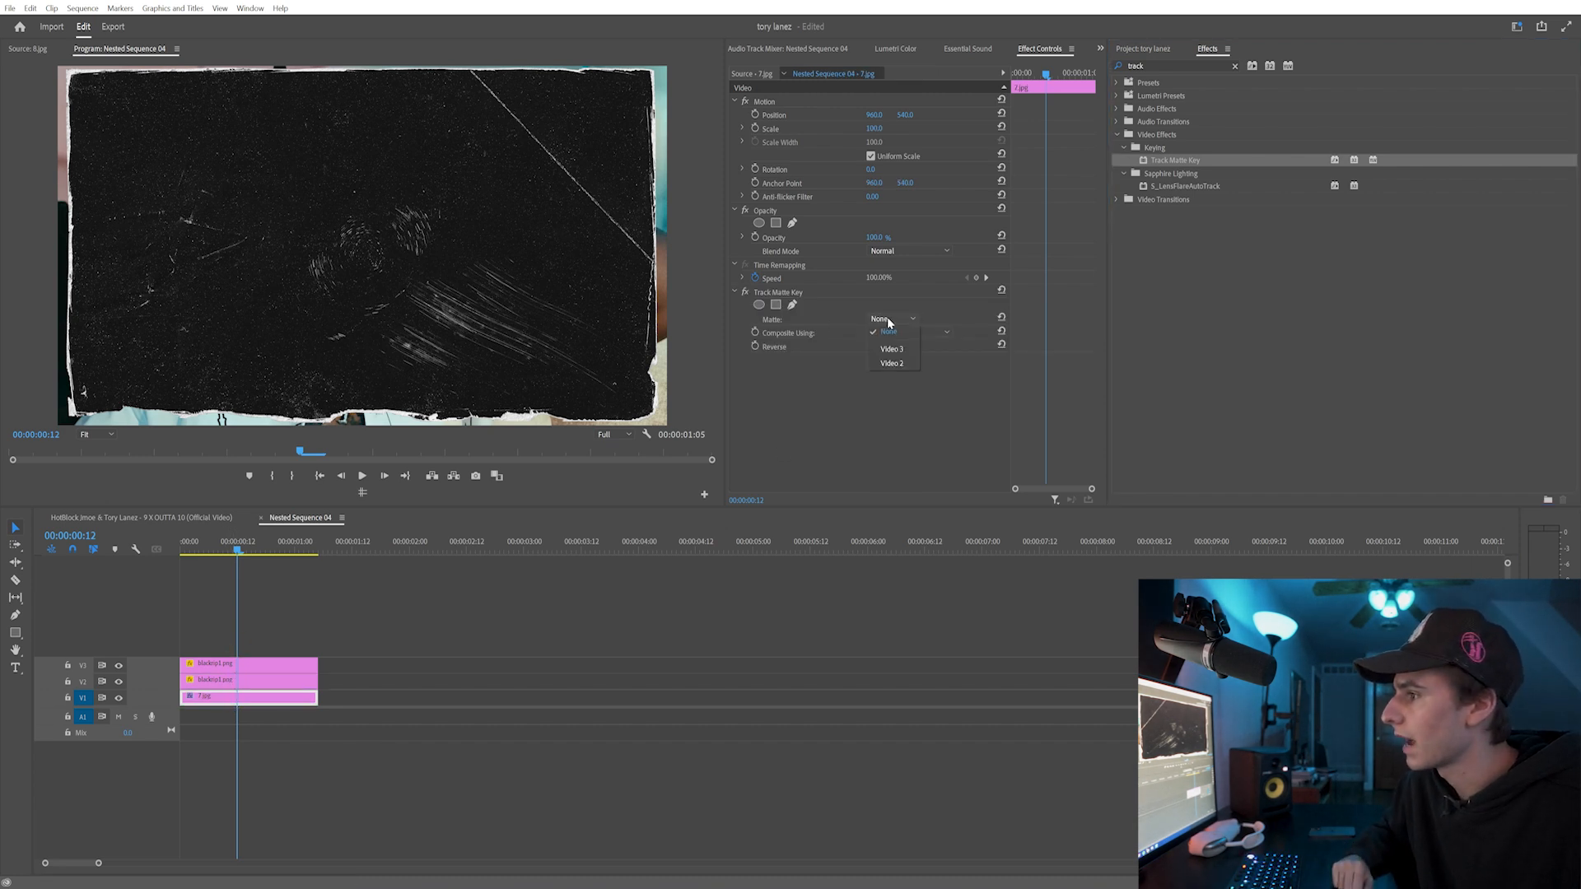
{"action": "left_click", "coordinate": [208, 684]}
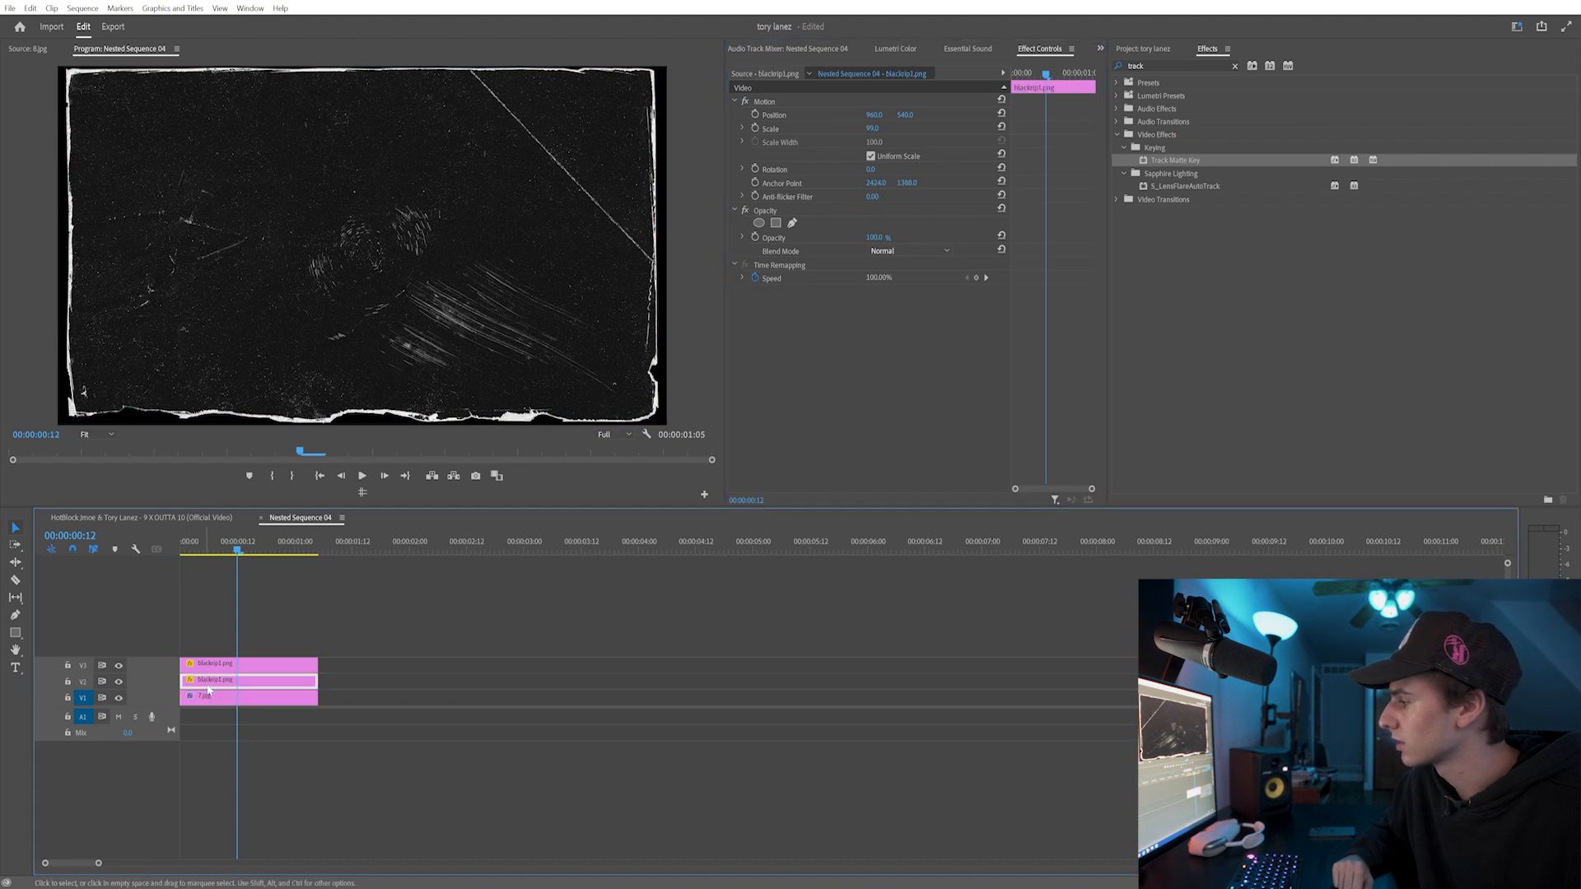
{"action": "left_click", "coordinate": [119, 666]}
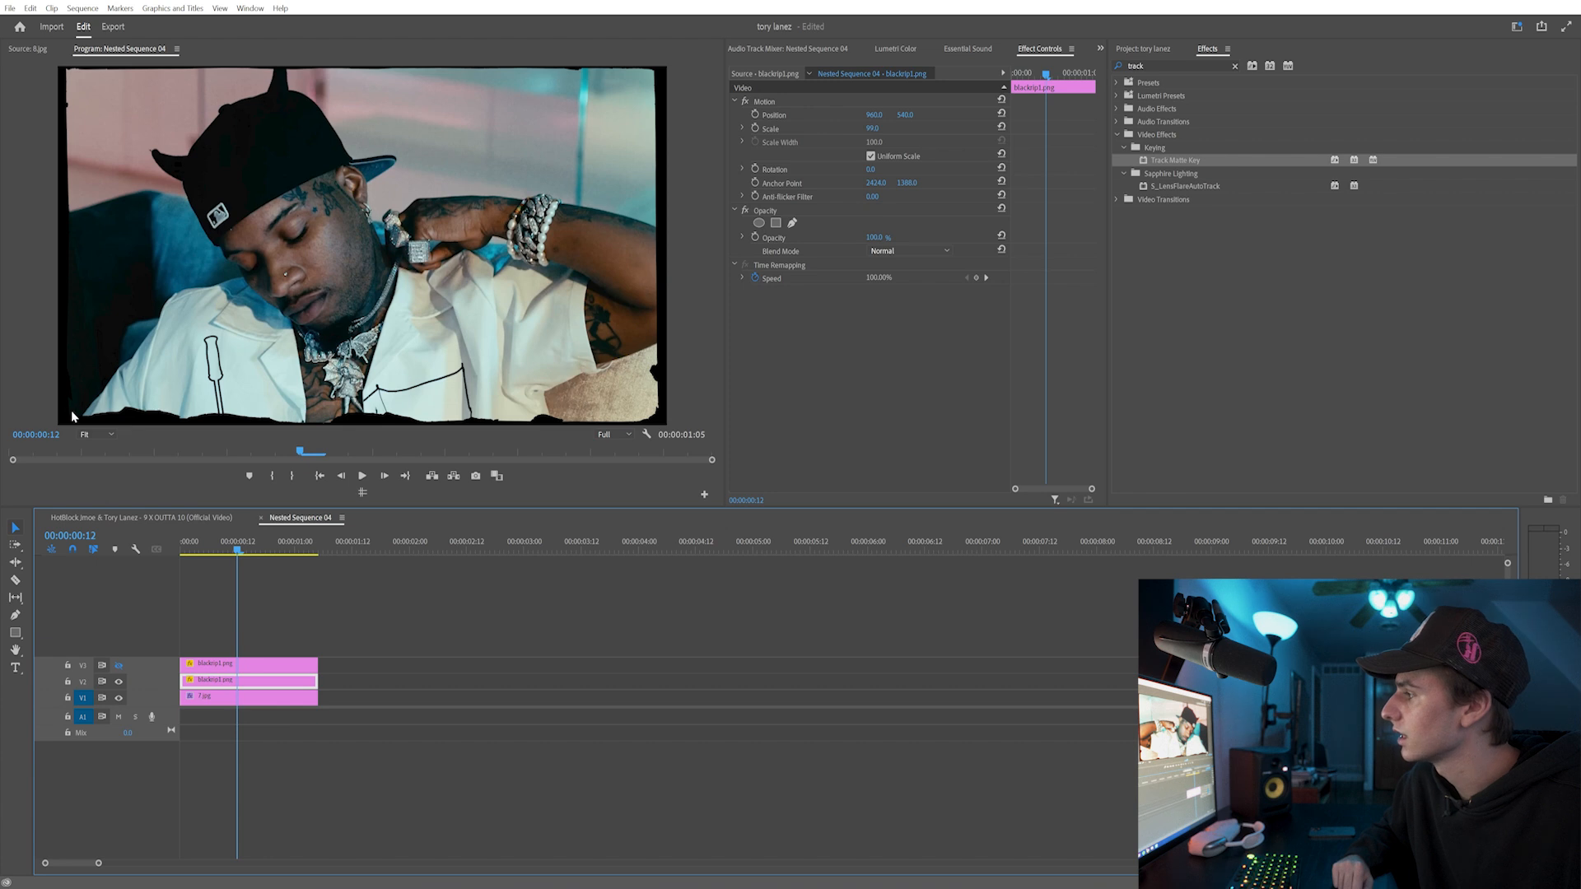
{"action": "left_click", "coordinate": [214, 698]}
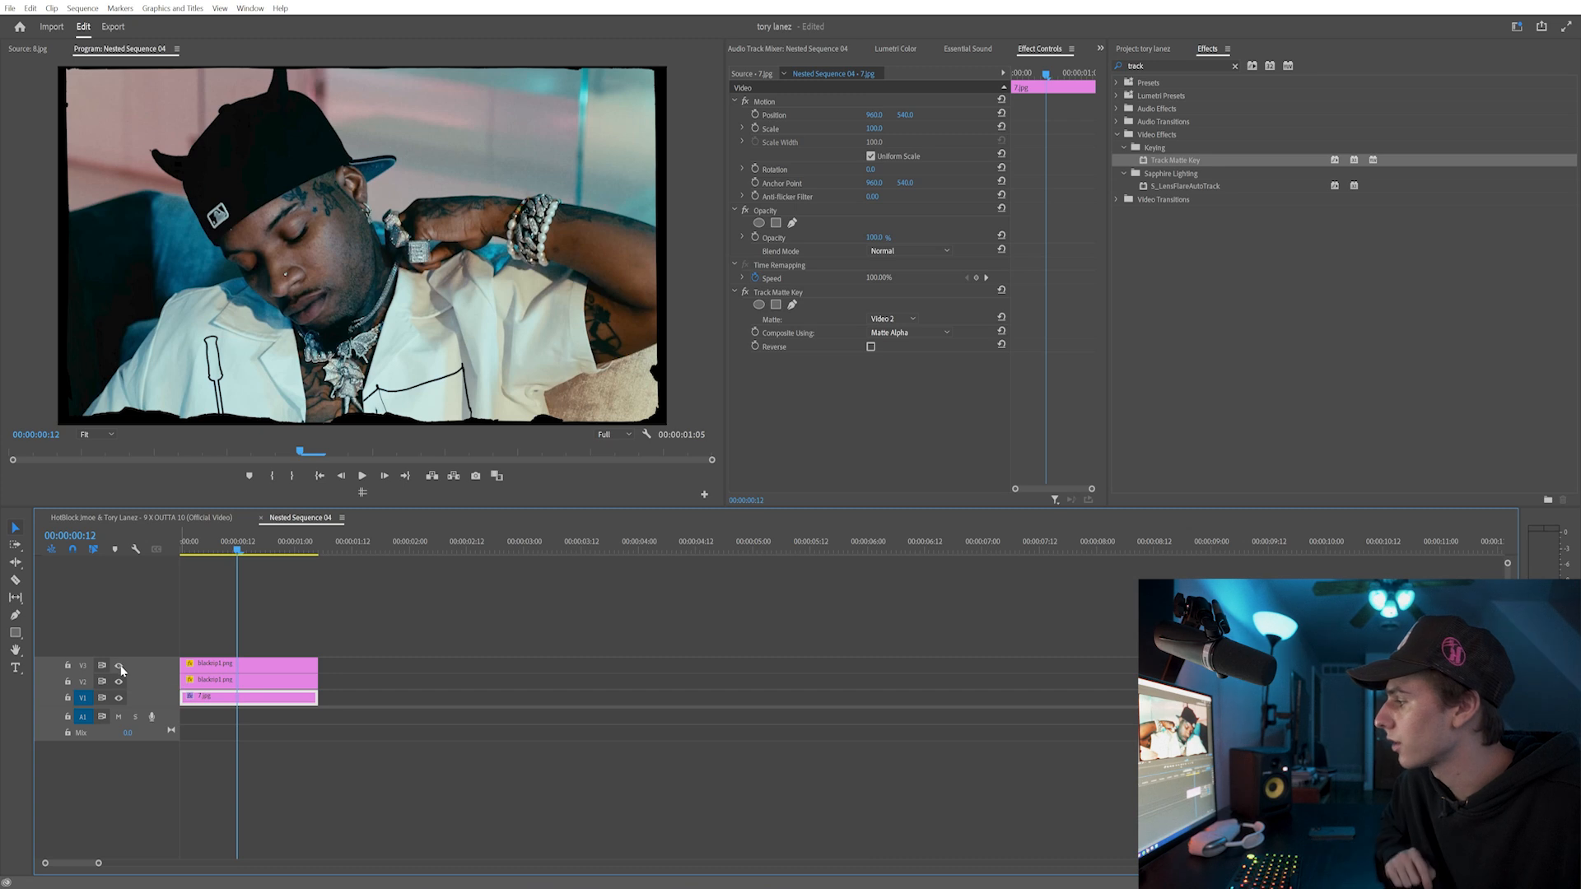
- Change the blend mode of blackrip1.png on V3 so its black drops out, and shift its Lumetri tint strongly toward green
{"action": "left_click_drag", "start_coordinate": [190, 681], "coordinate": [230, 670]}
{"action": "left_click", "coordinate": [935, 251]}
{"action": "left_click", "coordinate": [897, 386]}
{"action": "key", "text": "space"}
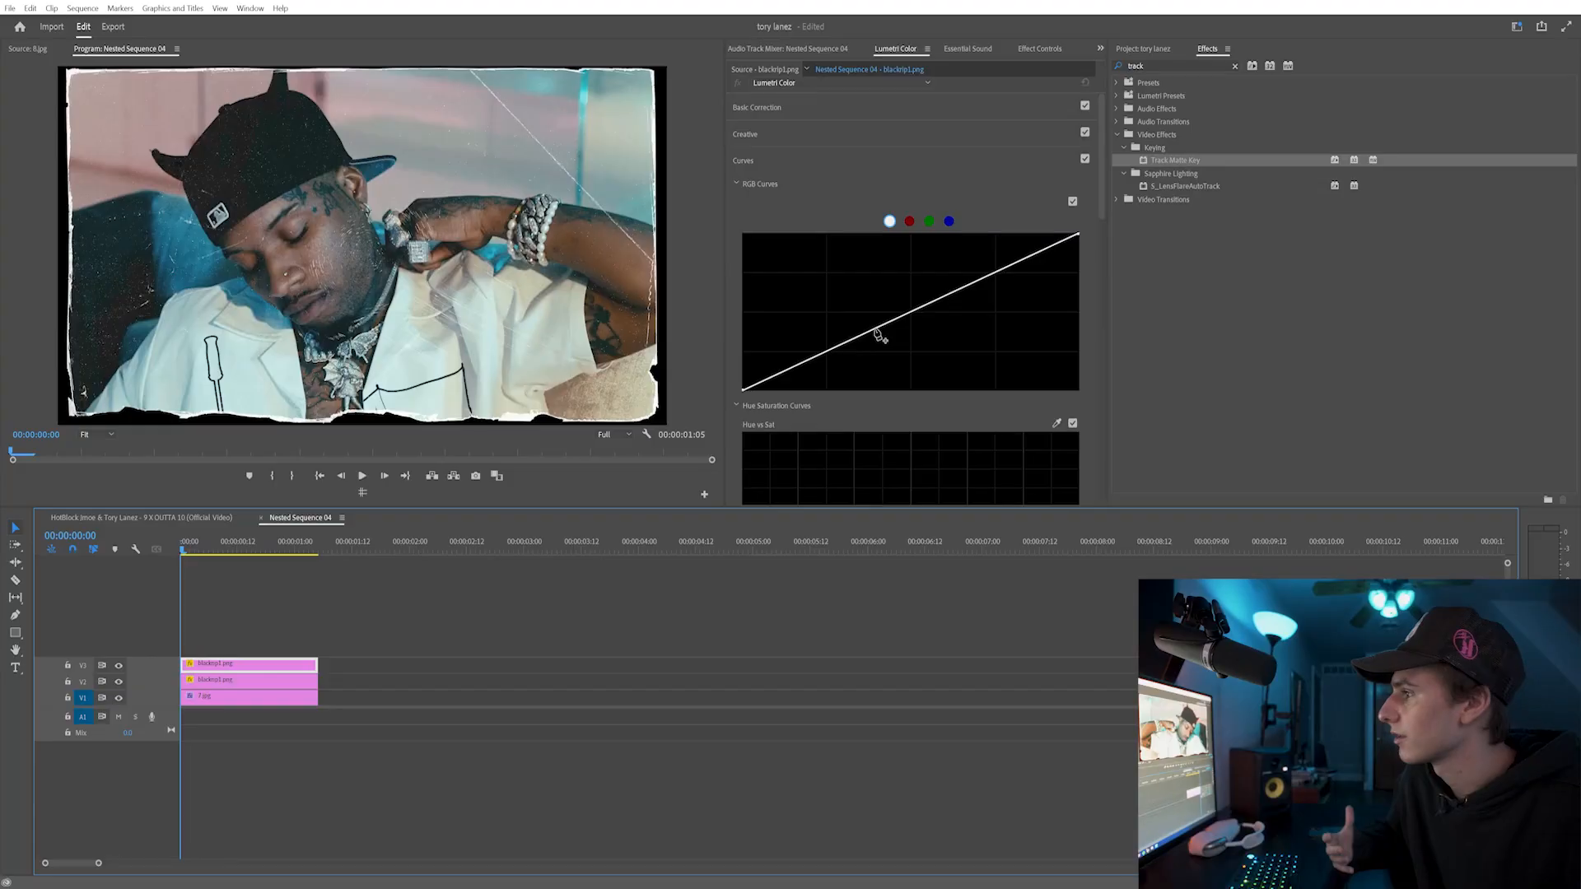
{"action": "mouse_move", "coordinate": [894, 322]}
{"action": "left_mouse_down"}
{"action": "mouse_move", "coordinate": [861, 296]}
{"action": "mouse_move", "coordinate": [896, 311]}
{"action": "mouse_move", "coordinate": [888, 301]}
{"action": "left_mouse_up"}
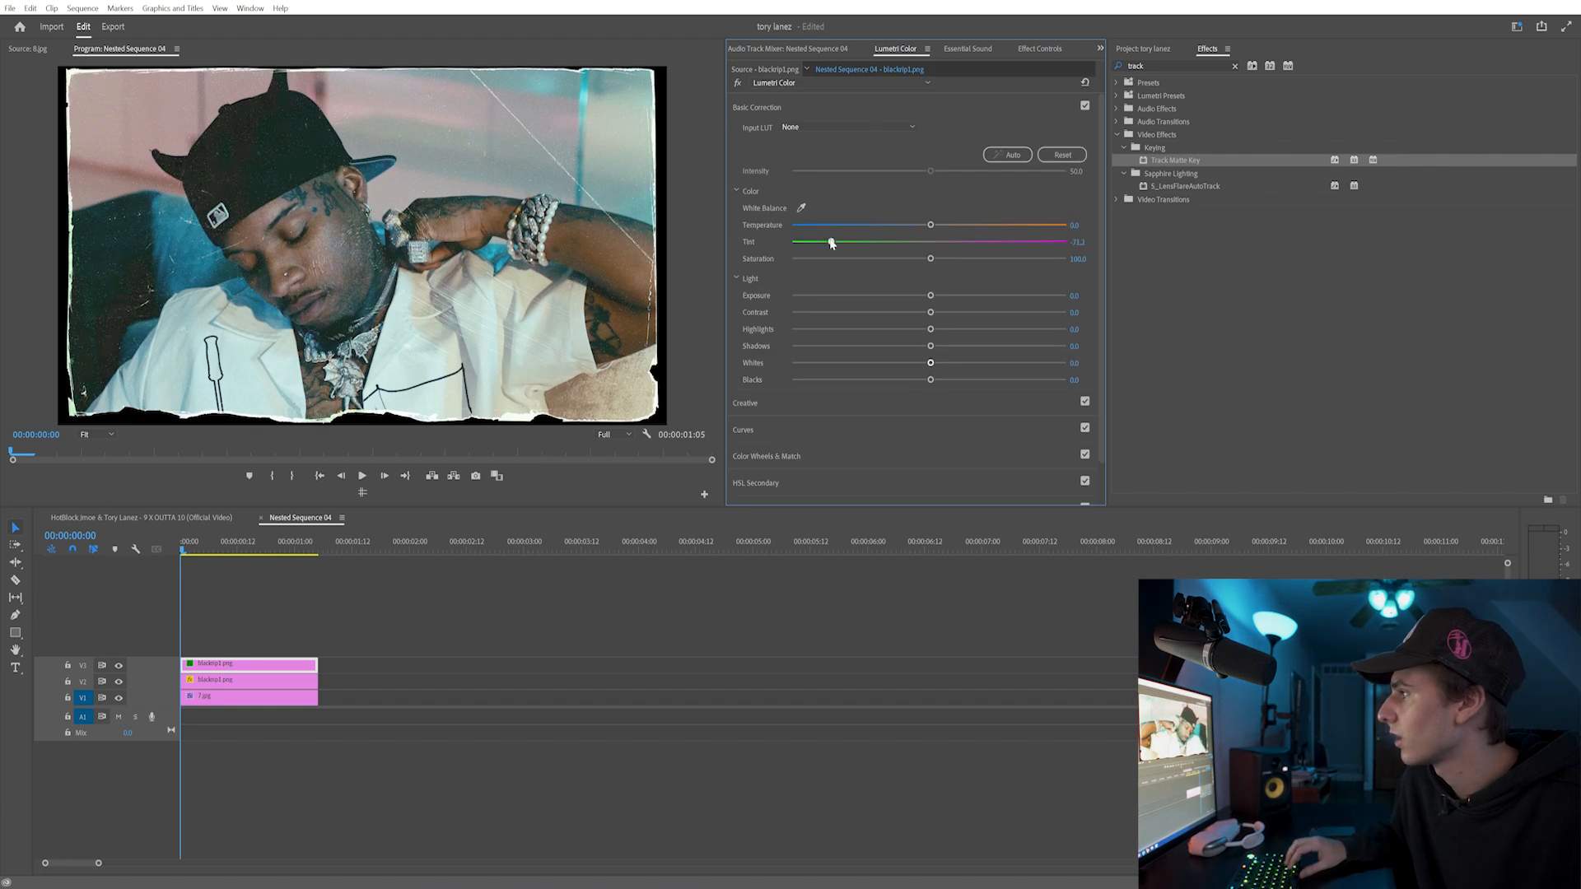
- Shape the Lumetri RGB curve of 7.jpg into a gentle S-curve with slightly lifted blacks
{"action": "left_click", "coordinate": [248, 696]}
{"action": "left_click", "coordinate": [772, 429]}
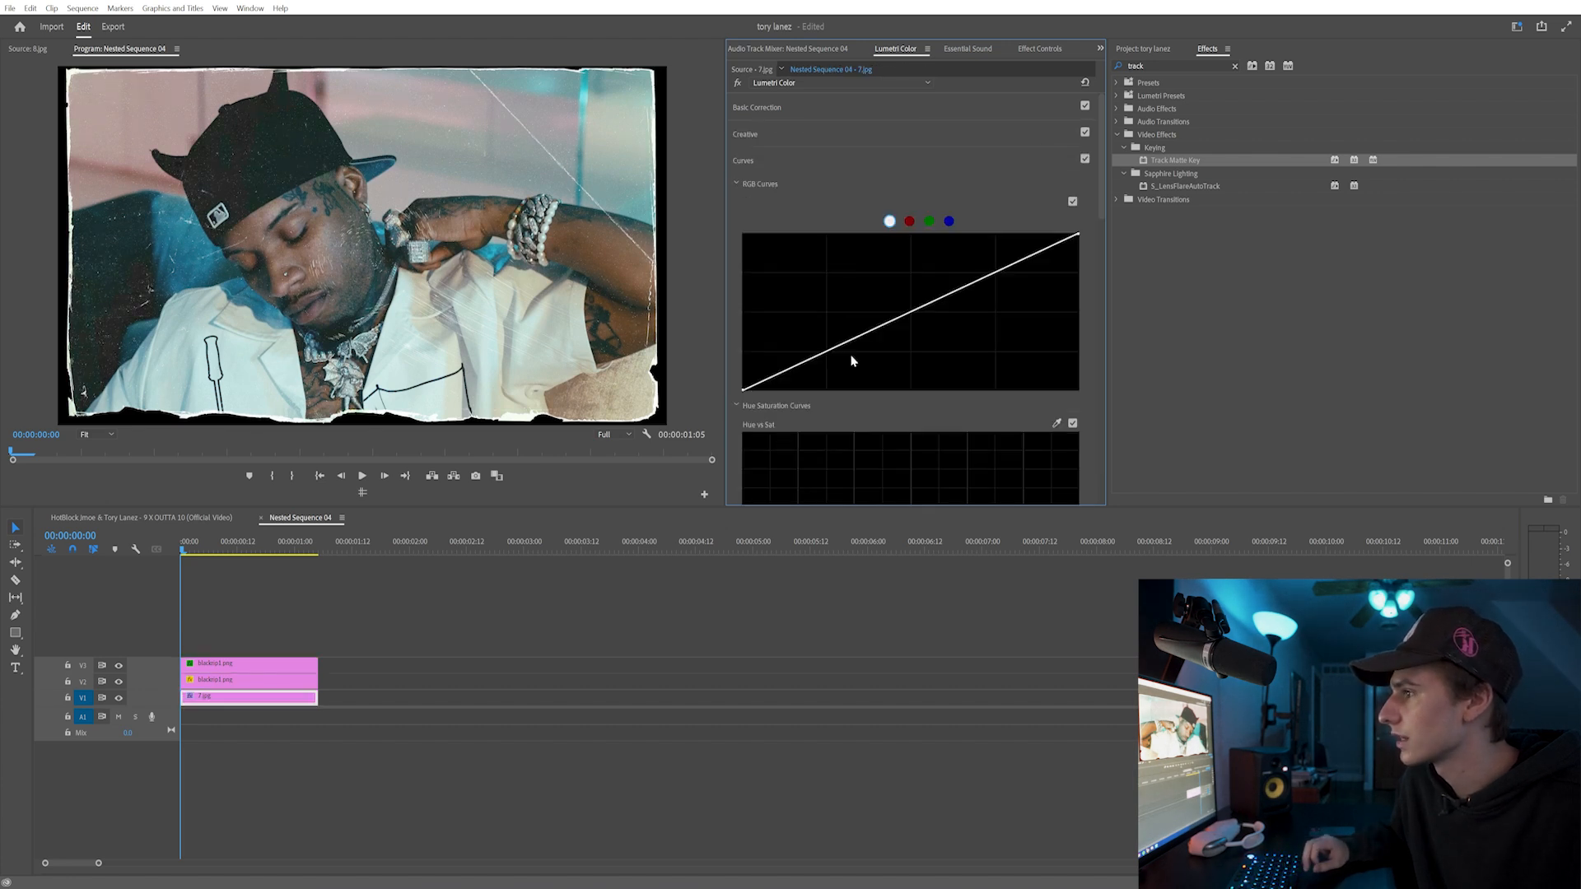
{"action": "left_click_drag", "start_coordinate": [833, 351], "coordinate": [828, 359]}
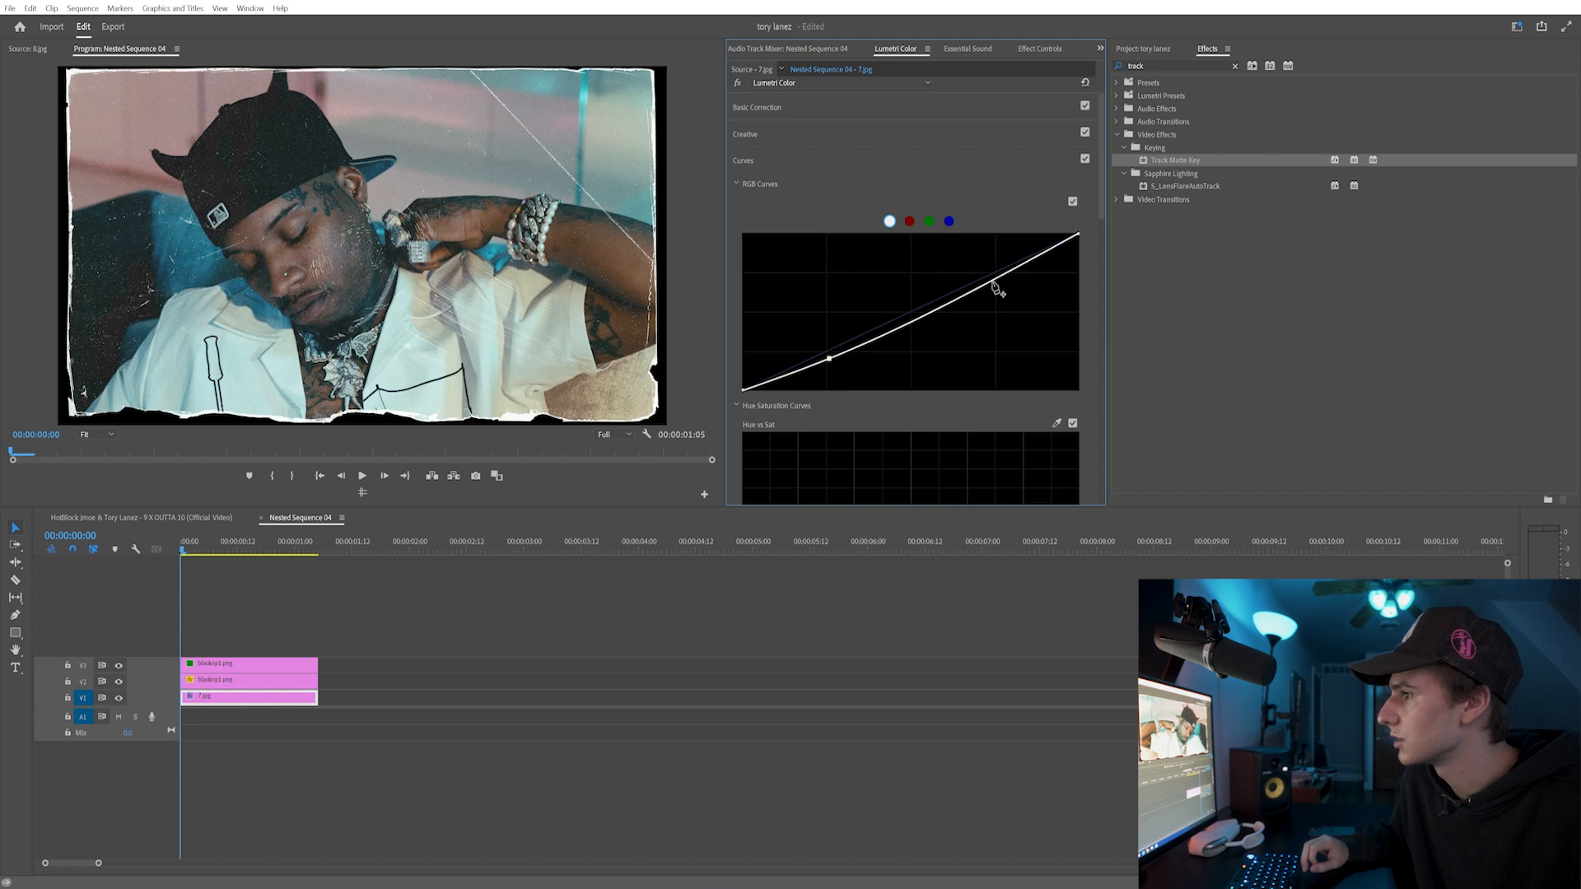
{"action": "left_click_drag", "start_coordinate": [993, 283], "coordinate": [989, 271]}
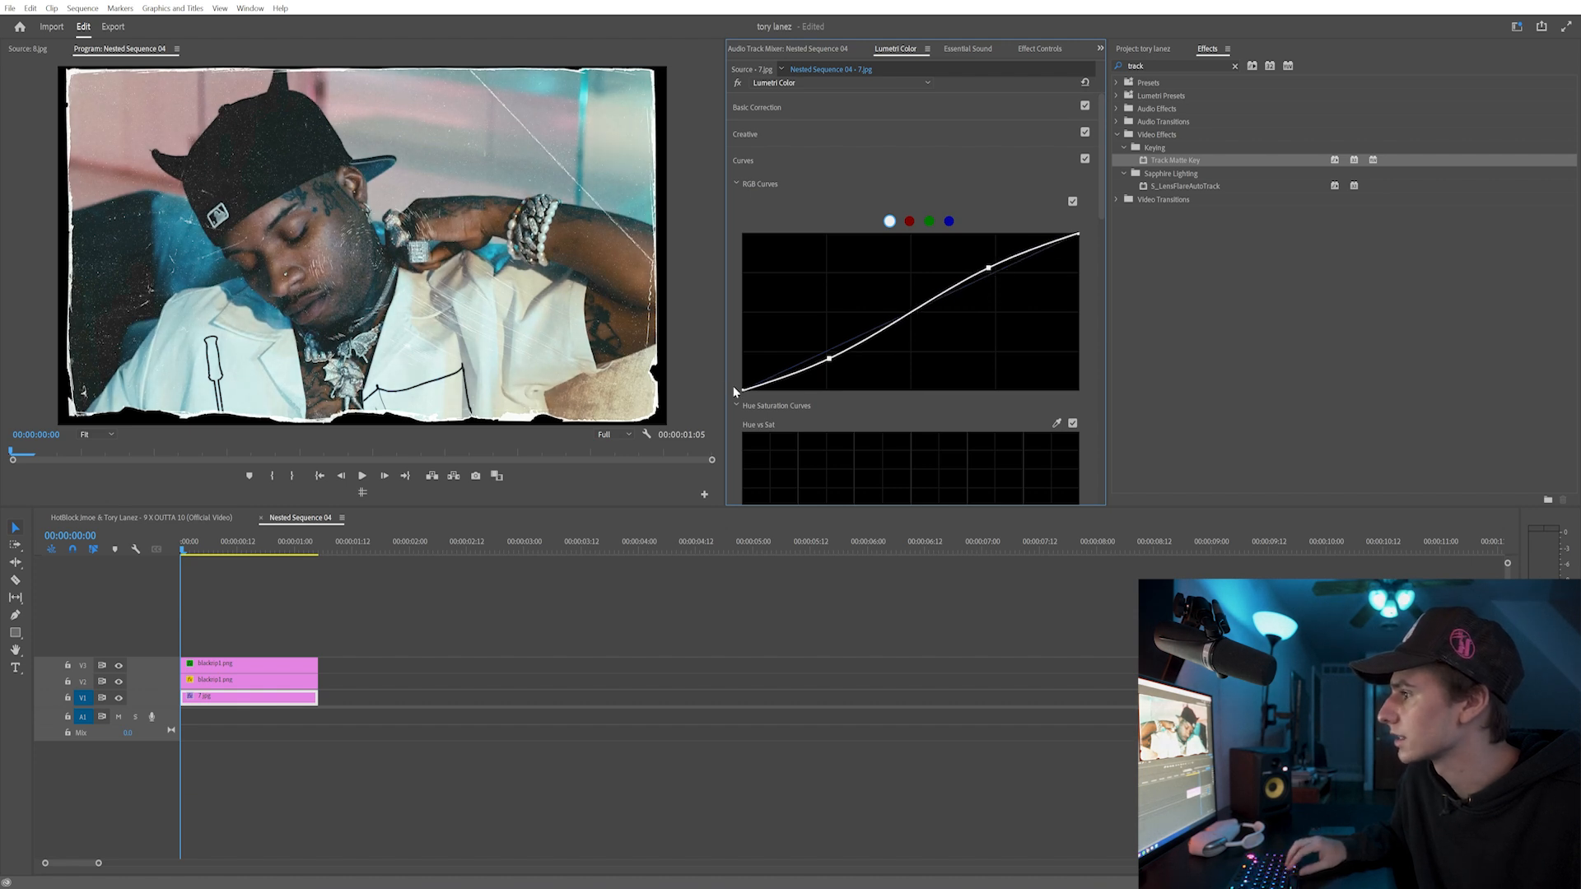
{"action": "left_click_drag", "start_coordinate": [743, 385], "coordinate": [733, 387]}
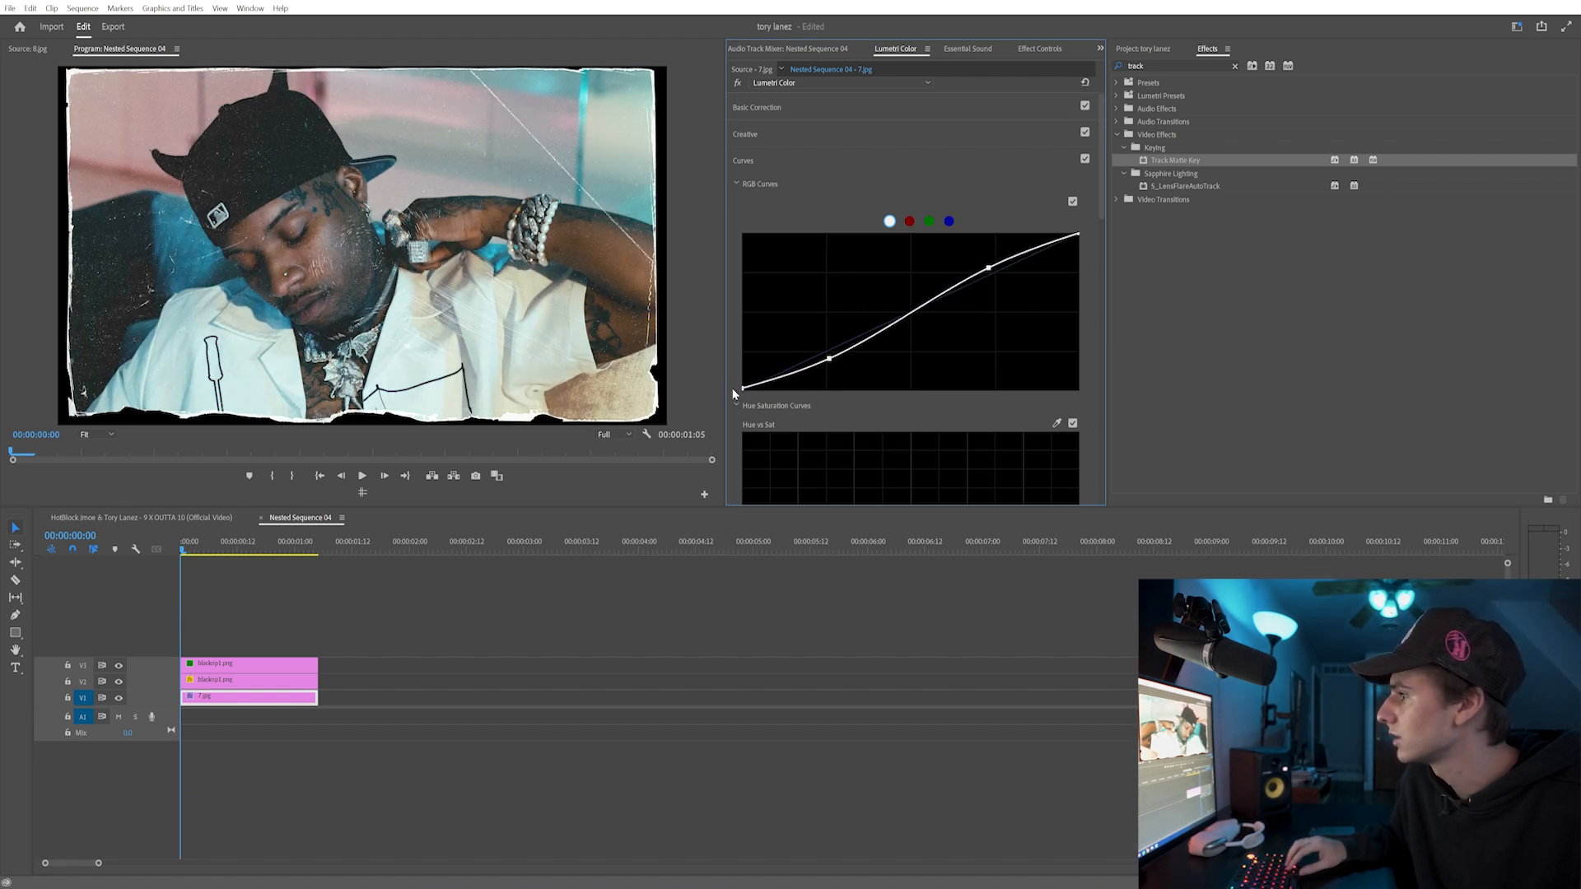
- Play back the nested photo sequence, return its playhead to the start, and go back to the main music video sequence
{"action": "key", "text": "space"}
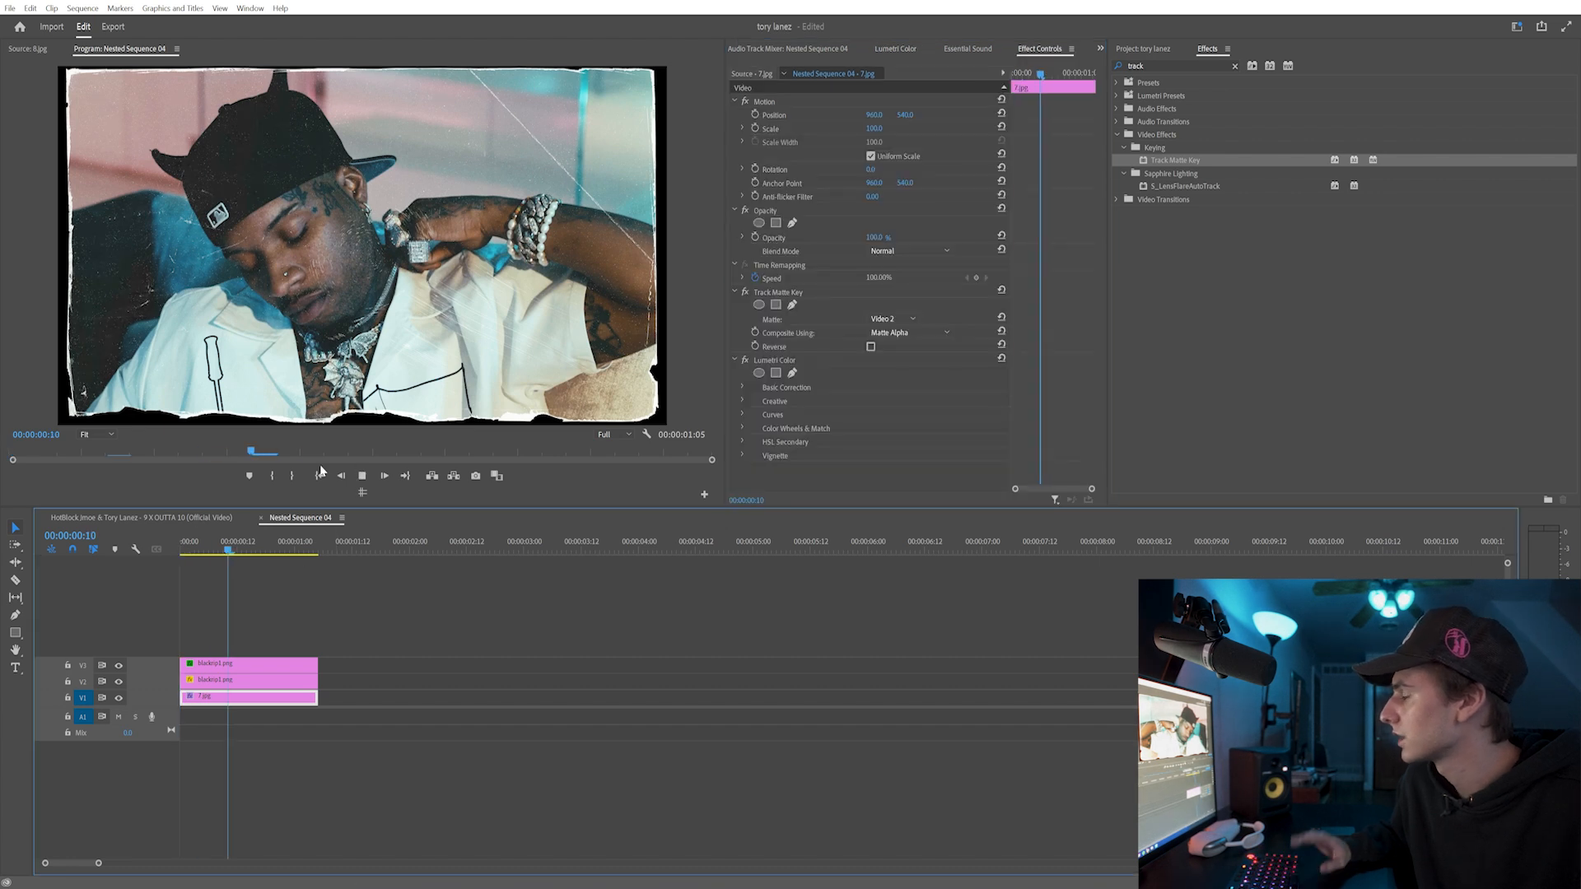
{"action": "left_click_drag", "start_coordinate": [231, 542], "coordinate": [149, 549]}
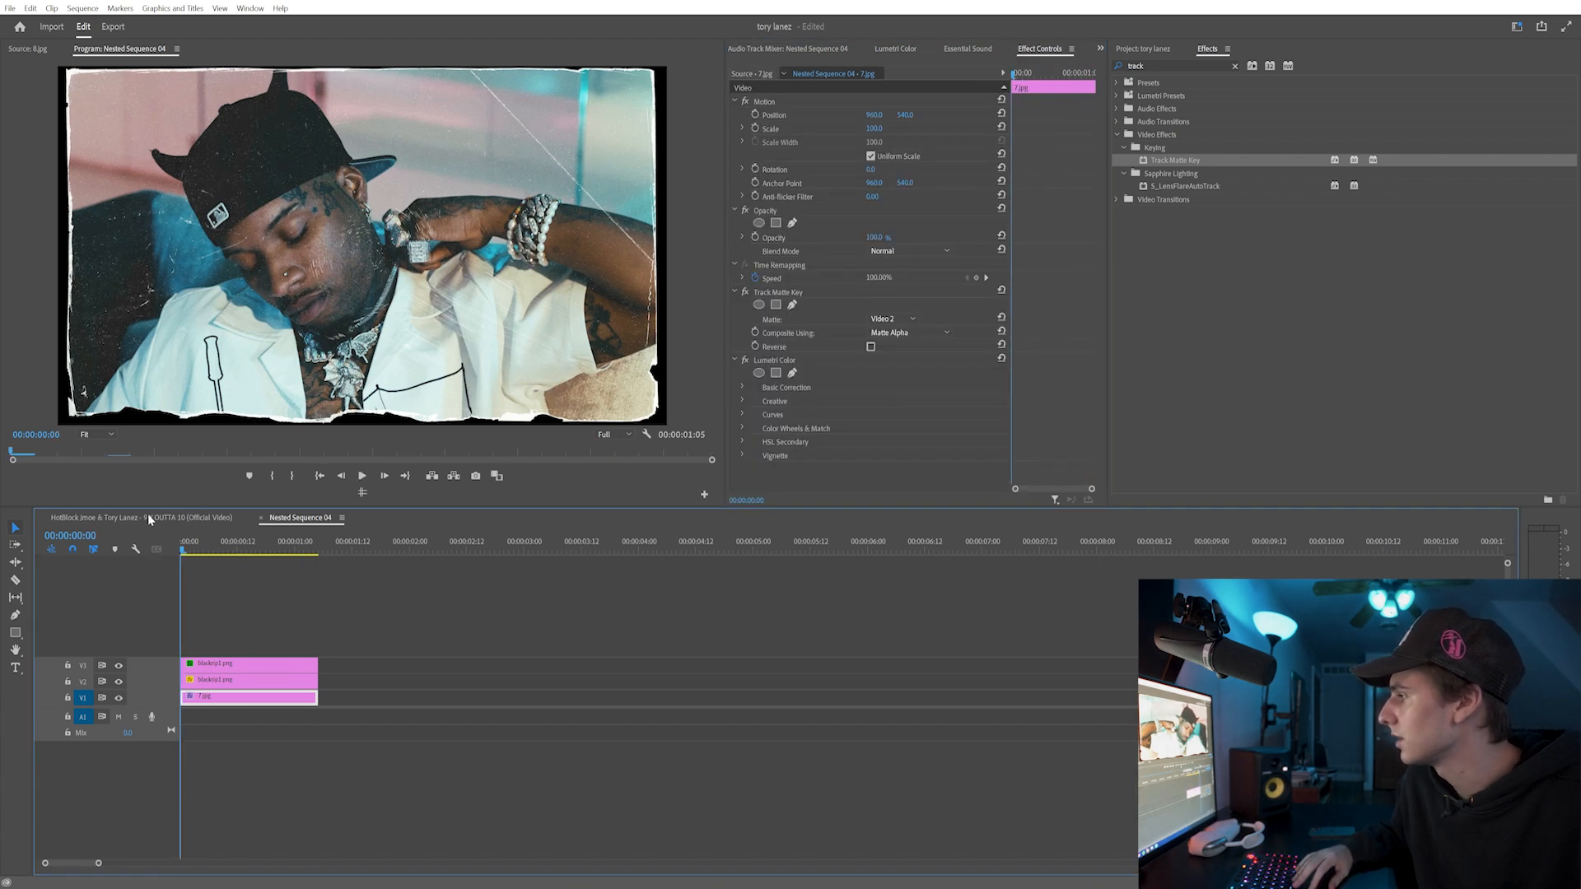
{"action": "left_click", "coordinate": [161, 517]}
- Try moving the nested photo sequence earlier so it overlaps the end of the preceding video clip
{"action": "left_click_drag", "start_coordinate": [967, 681], "coordinate": [858, 681]}
{"action": "left_click_drag", "start_coordinate": [700, 540], "coordinate": [777, 550]}
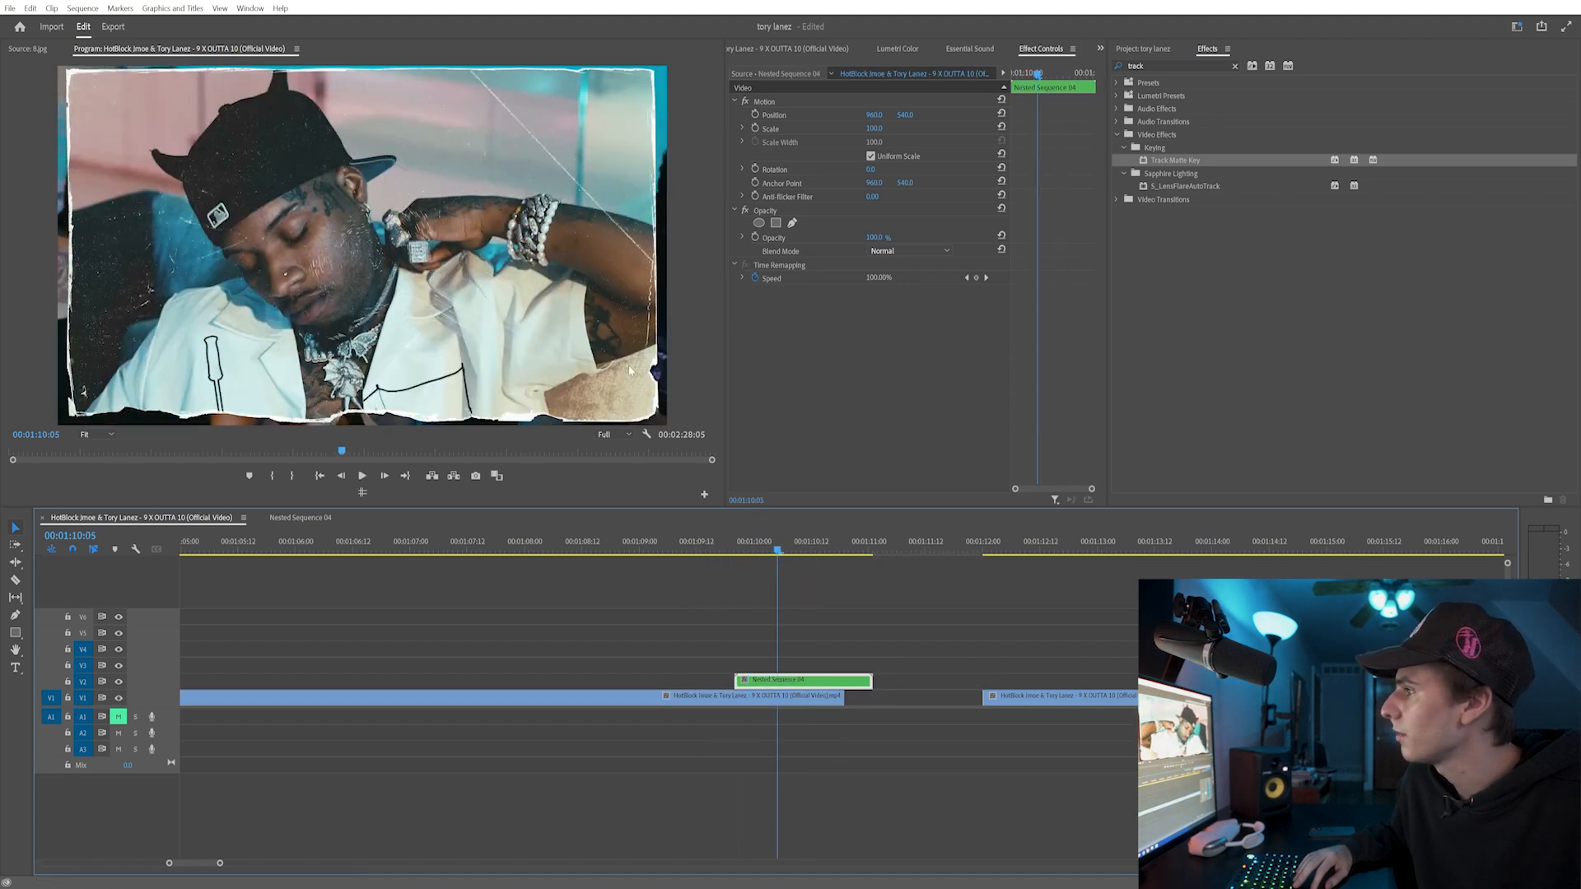
{"action": "key", "text": "ctrl+z"}
- Place 8.jpg on track V3 above the nested photo sequence and extend it to the same length
{"action": "left_click_drag", "start_coordinate": [838, 541], "coordinate": [873, 543]}
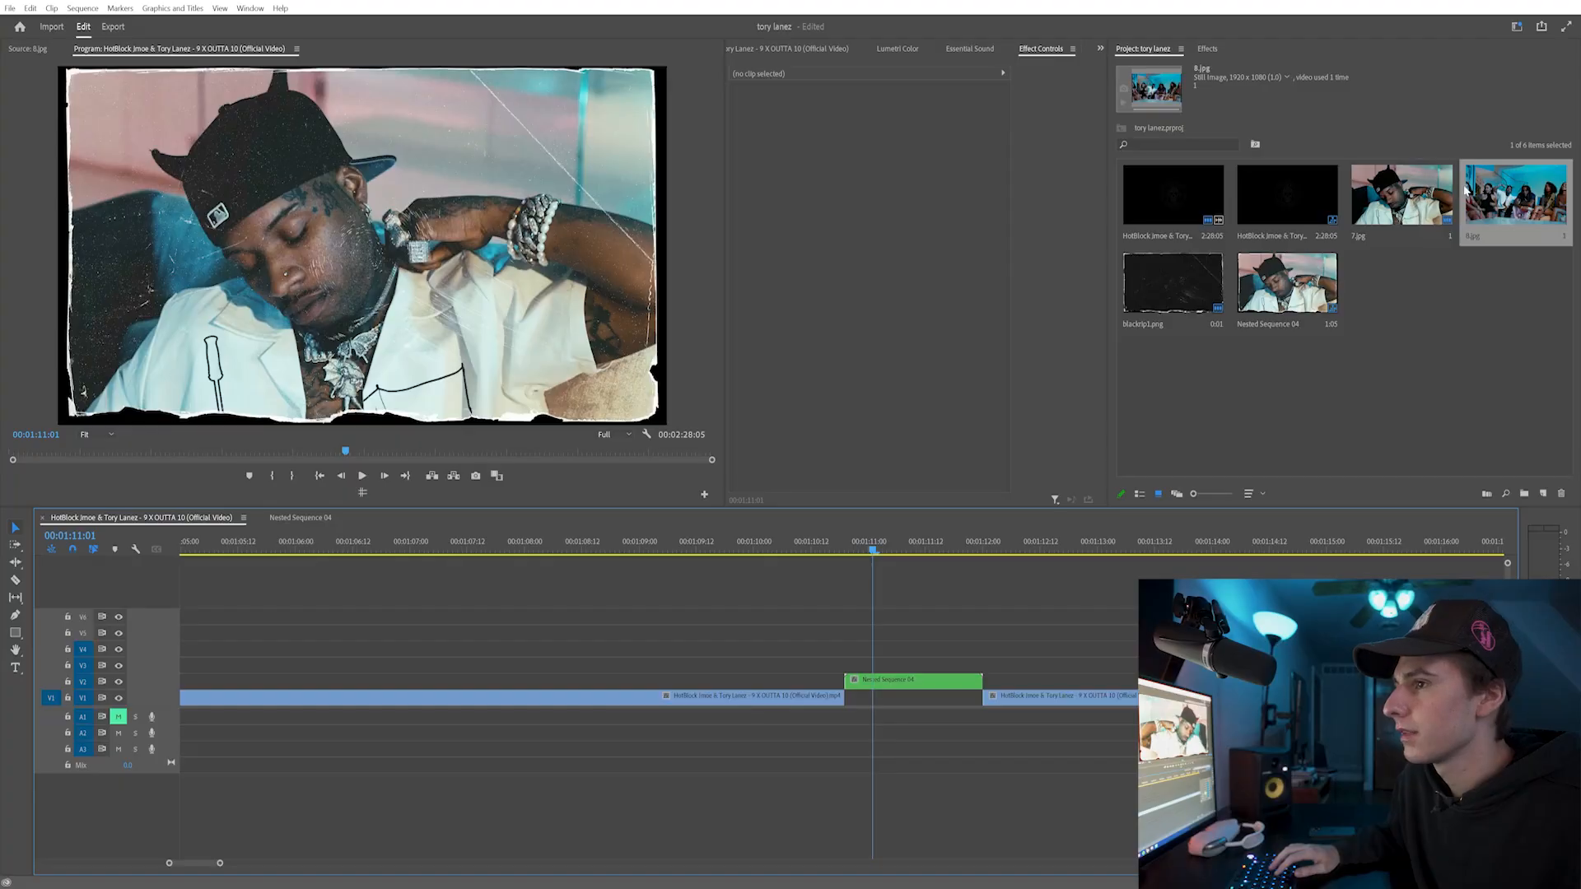
{"action": "left_click_drag", "start_coordinate": [1442, 189], "coordinate": [887, 620]}
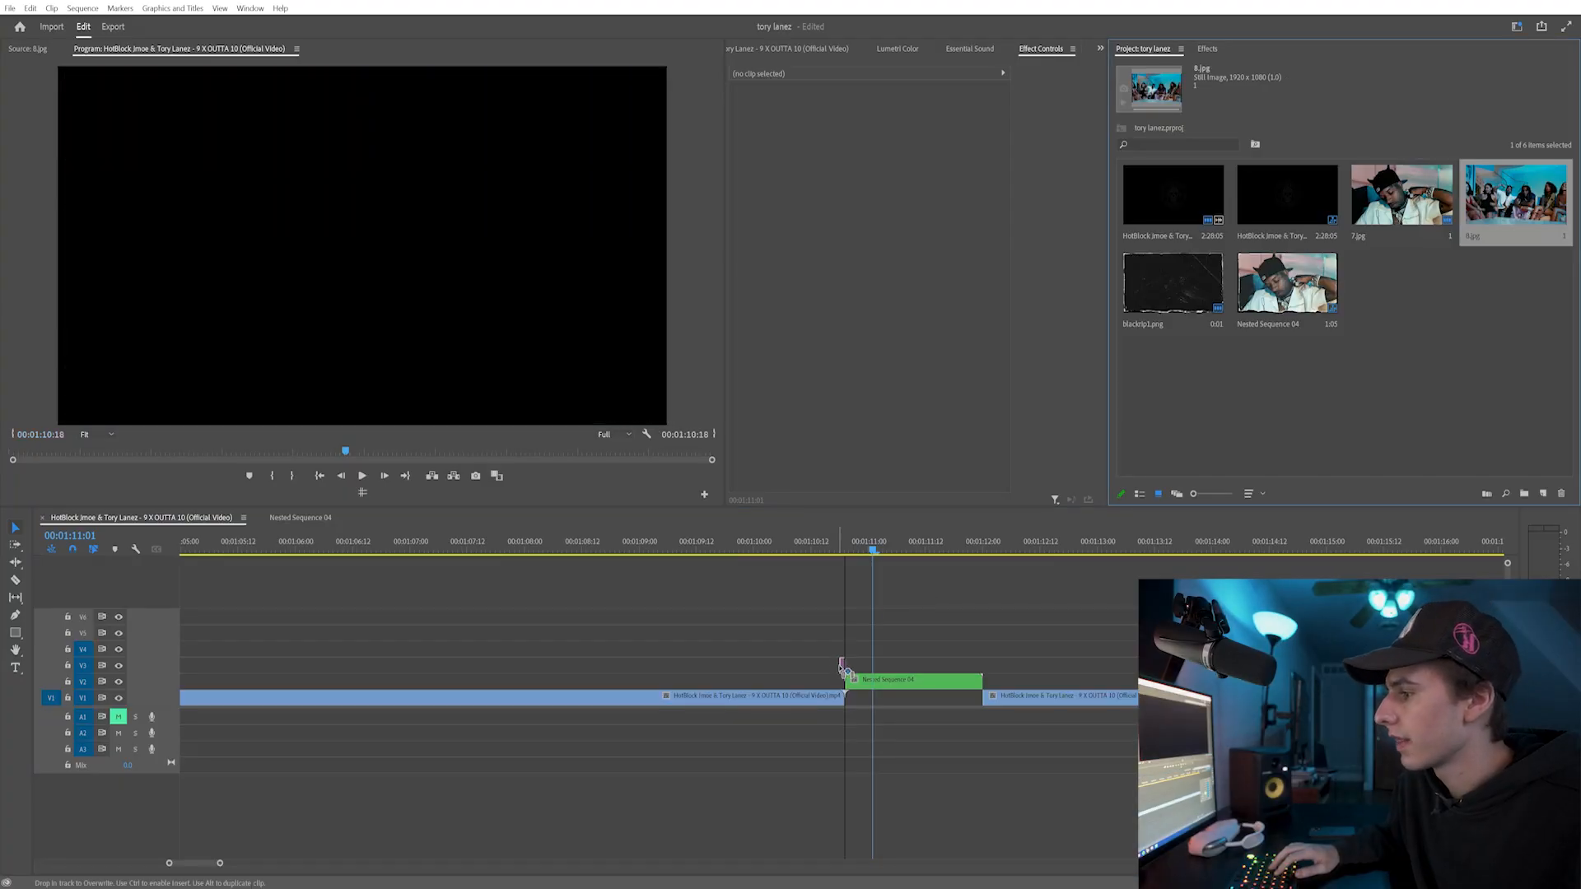
{"action": "left_click_drag", "start_coordinate": [846, 668], "coordinate": [982, 661]}
{"action": "left_click", "coordinate": [955, 666]}
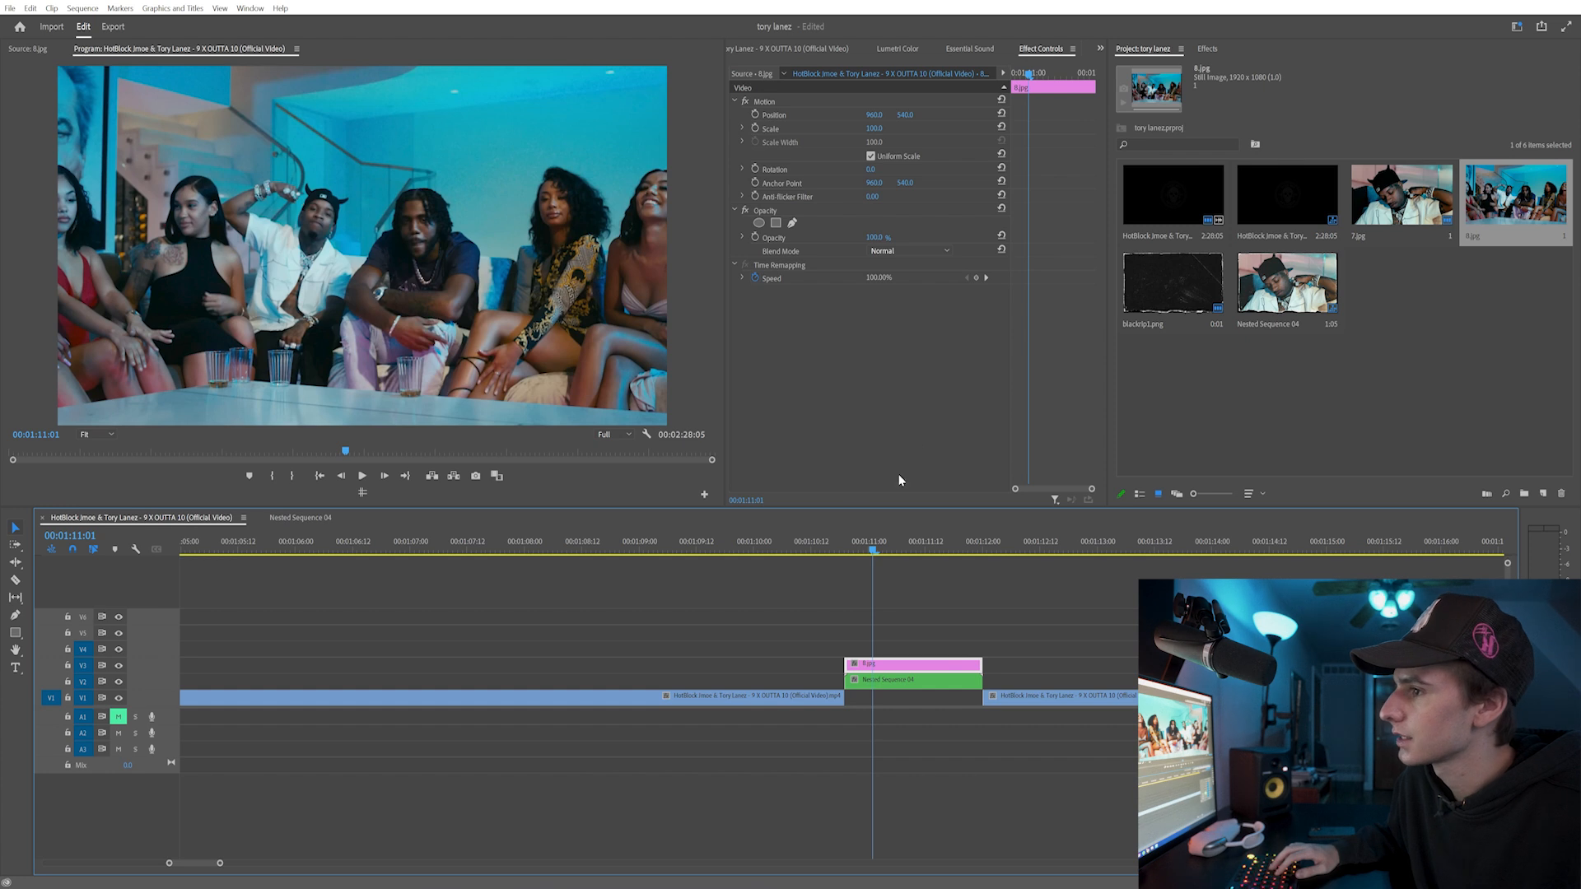
- Add blackrip15.png from the Rips and Folds v2 folder on track V4 and extend it over 8.jpg
{"action": "left_click", "coordinate": [761, 832]}
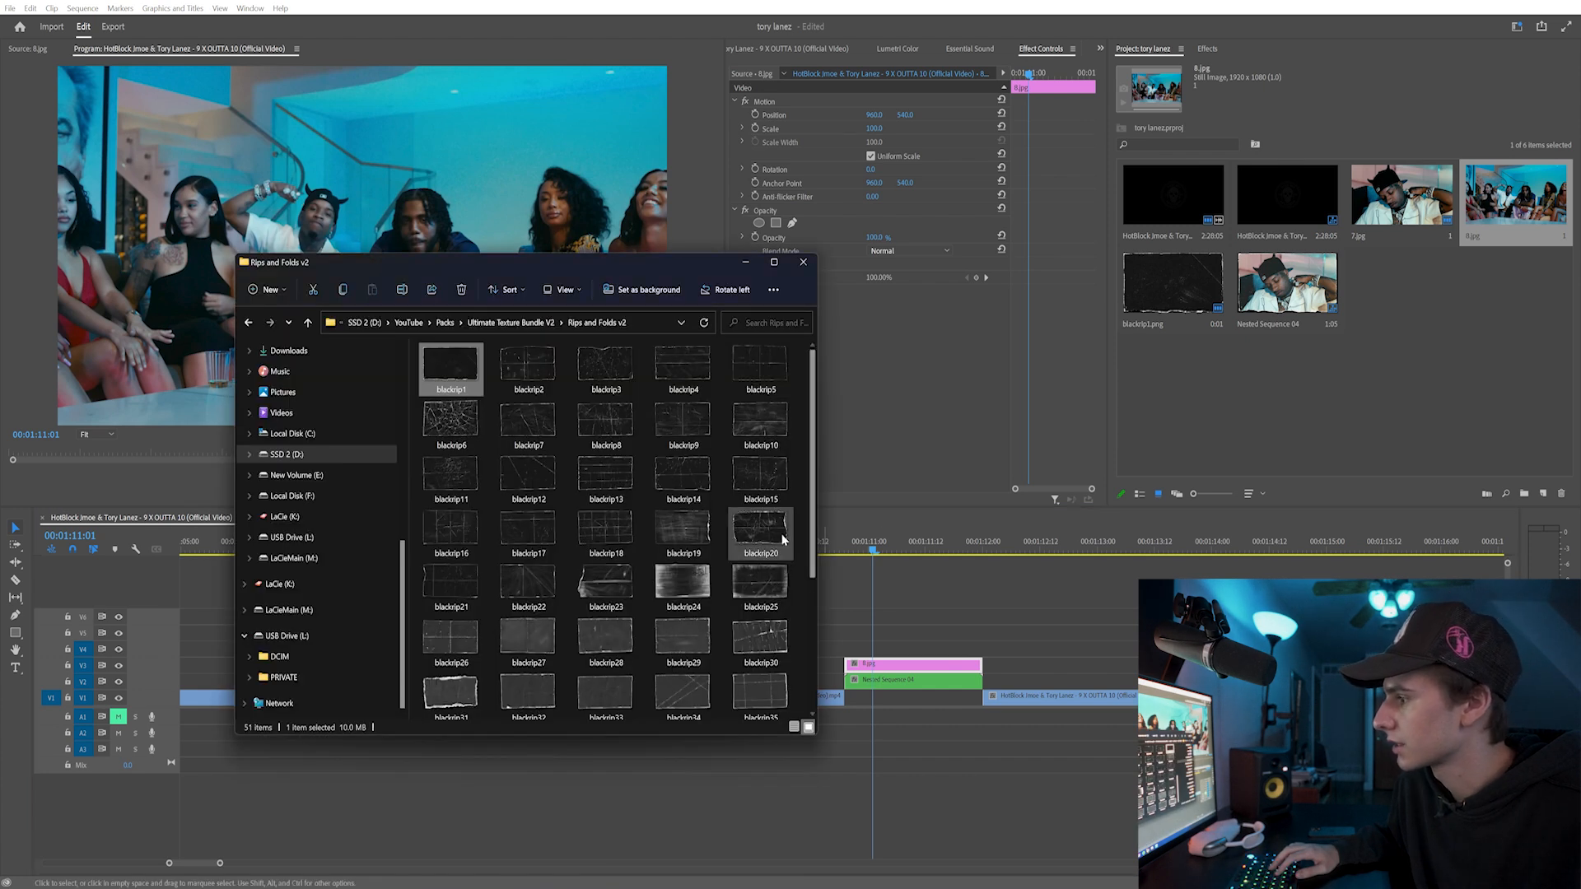
{"action": "left_click_drag", "start_coordinate": [760, 473], "coordinate": [848, 647]}
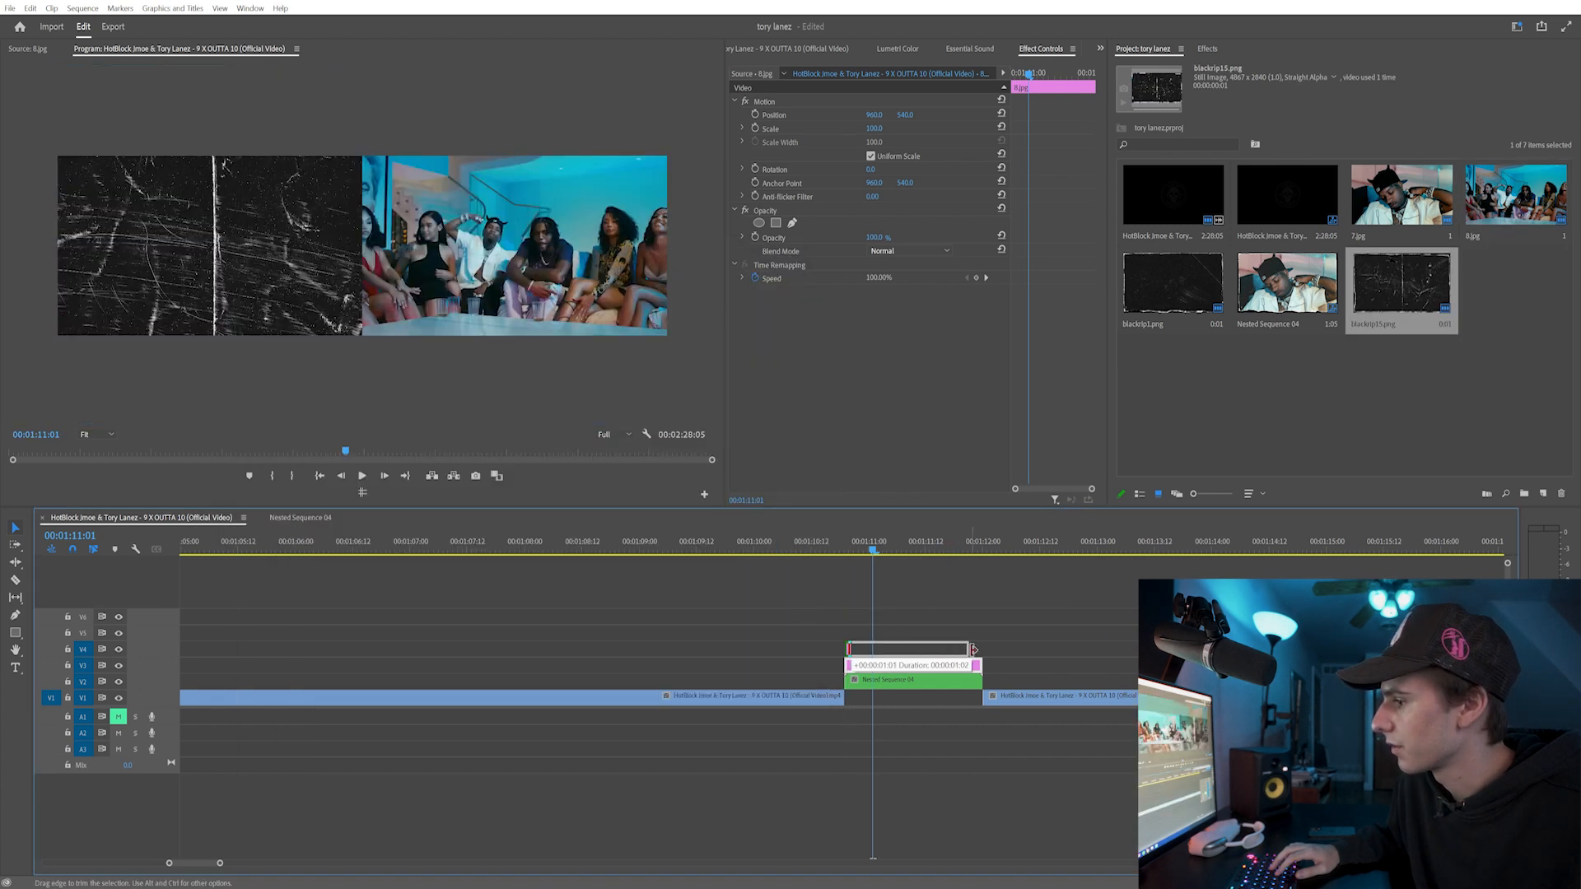
- Scale blackrip15.png to frame size and reduce its scale so the photo shows around its edges
{"action": "right_click", "coordinate": [978, 648]}
{"action": "left_click", "coordinate": [1012, 730]}
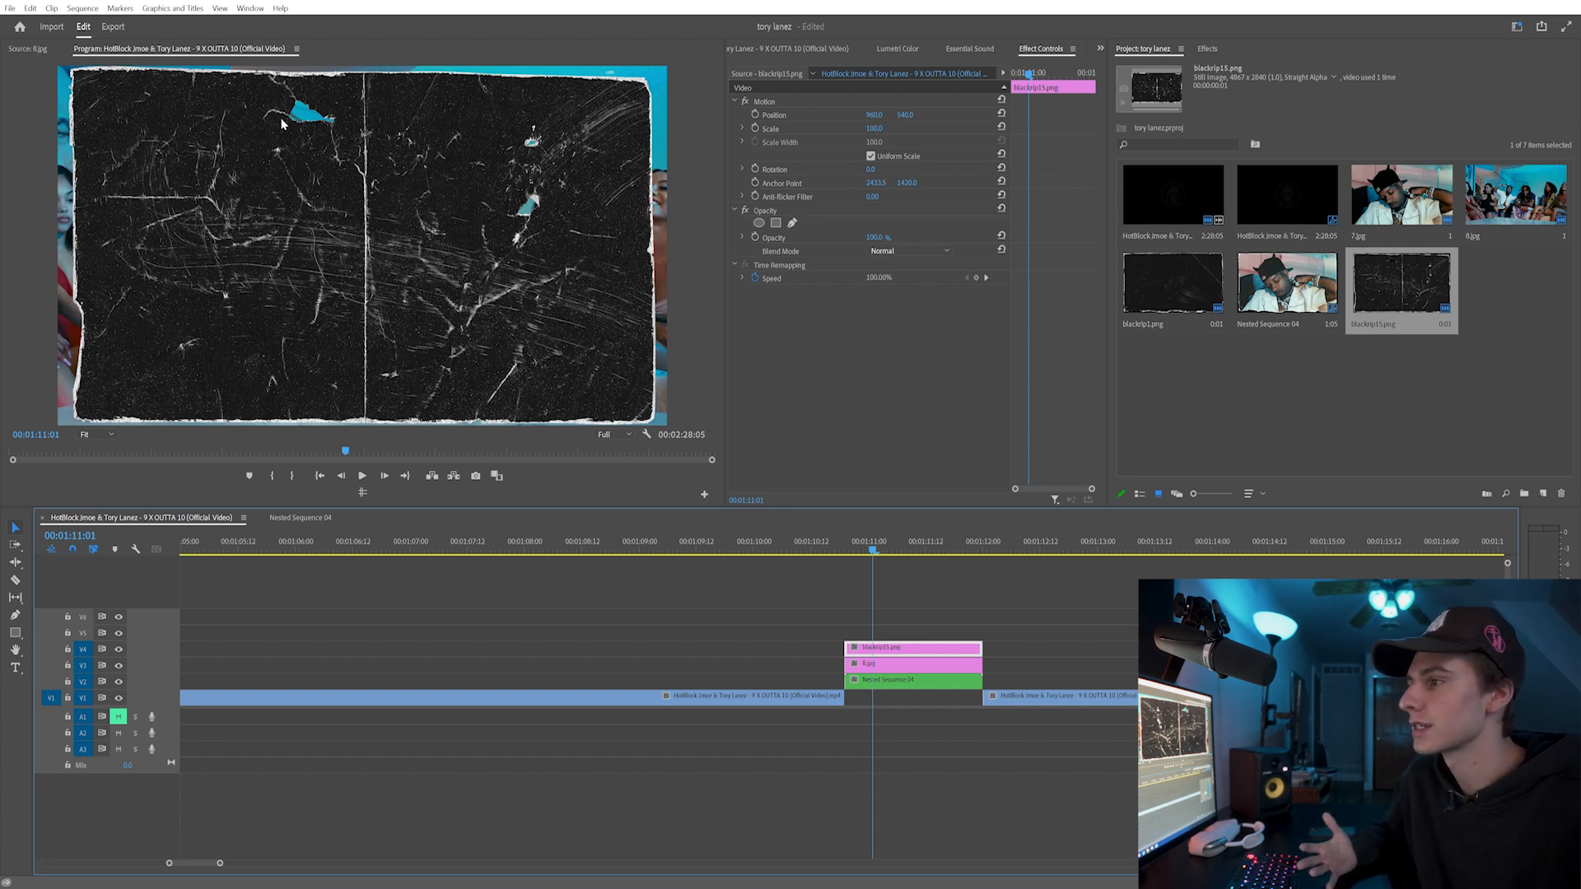
{"action": "mouse_move", "coordinate": [874, 128]}
{"action": "left_mouse_down"}
{"action": "mouse_move", "coordinate": [825, 127]}
{"action": "mouse_move", "coordinate": [873, 128]}
{"action": "left_mouse_up"}
- Nest 8.jpg with blackrip15.png and arrange the nested clips on V1 and V2, duplicating the texture onto V3
{"action": "right_click", "coordinate": [892, 663]}
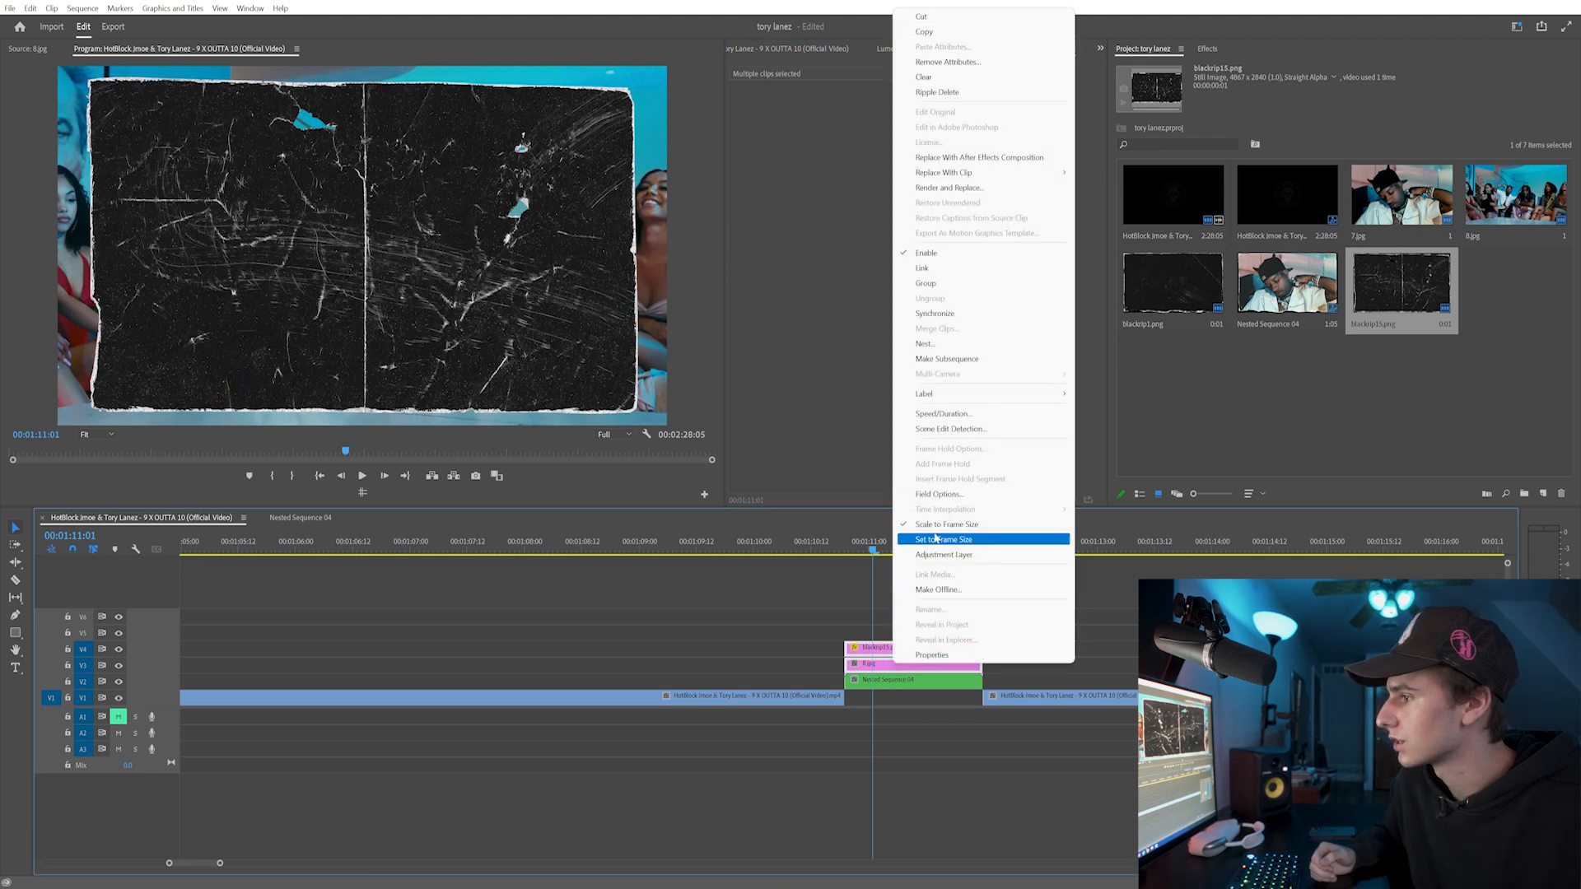
{"action": "left_click", "coordinate": [946, 346]}
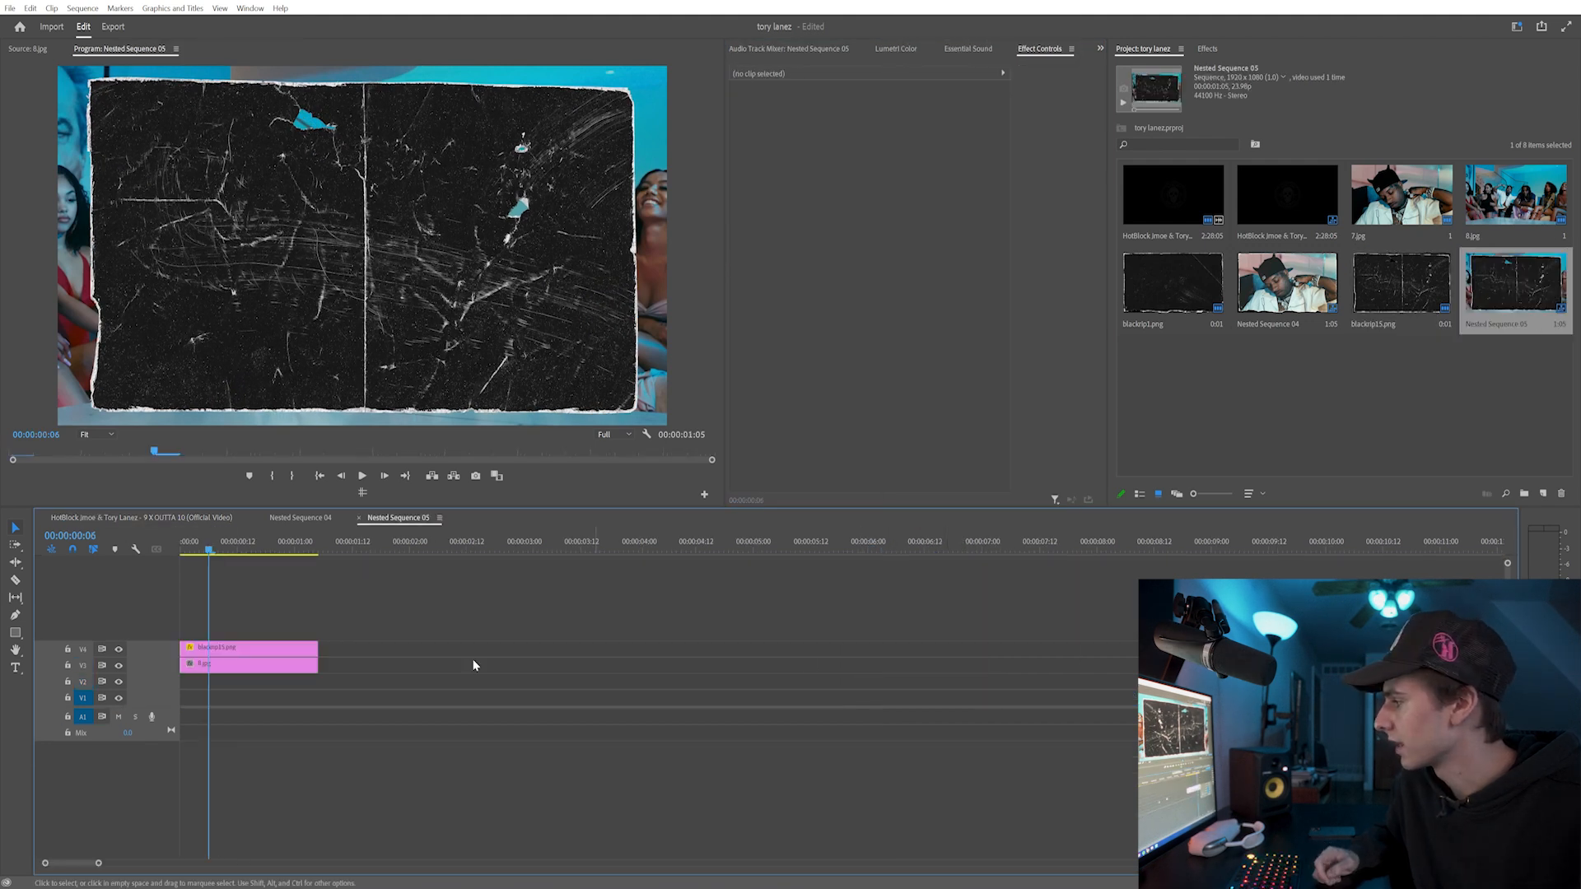
{"action": "left_click_drag", "start_coordinate": [419, 615], "coordinate": [198, 685]}
{"action": "mouse_move", "coordinate": [219, 667]}
{"action": "left_mouse_down"}
{"action": "mouse_move", "coordinate": [227, 704]}
{"action": "mouse_move", "coordinate": [238, 663]}
{"action": "left_mouse_up"}
- Apply Track Matte Key to 8.jpg, using the blackrip15.png copy on V2 as its matte
{"action": "left_click", "coordinate": [237, 683]}
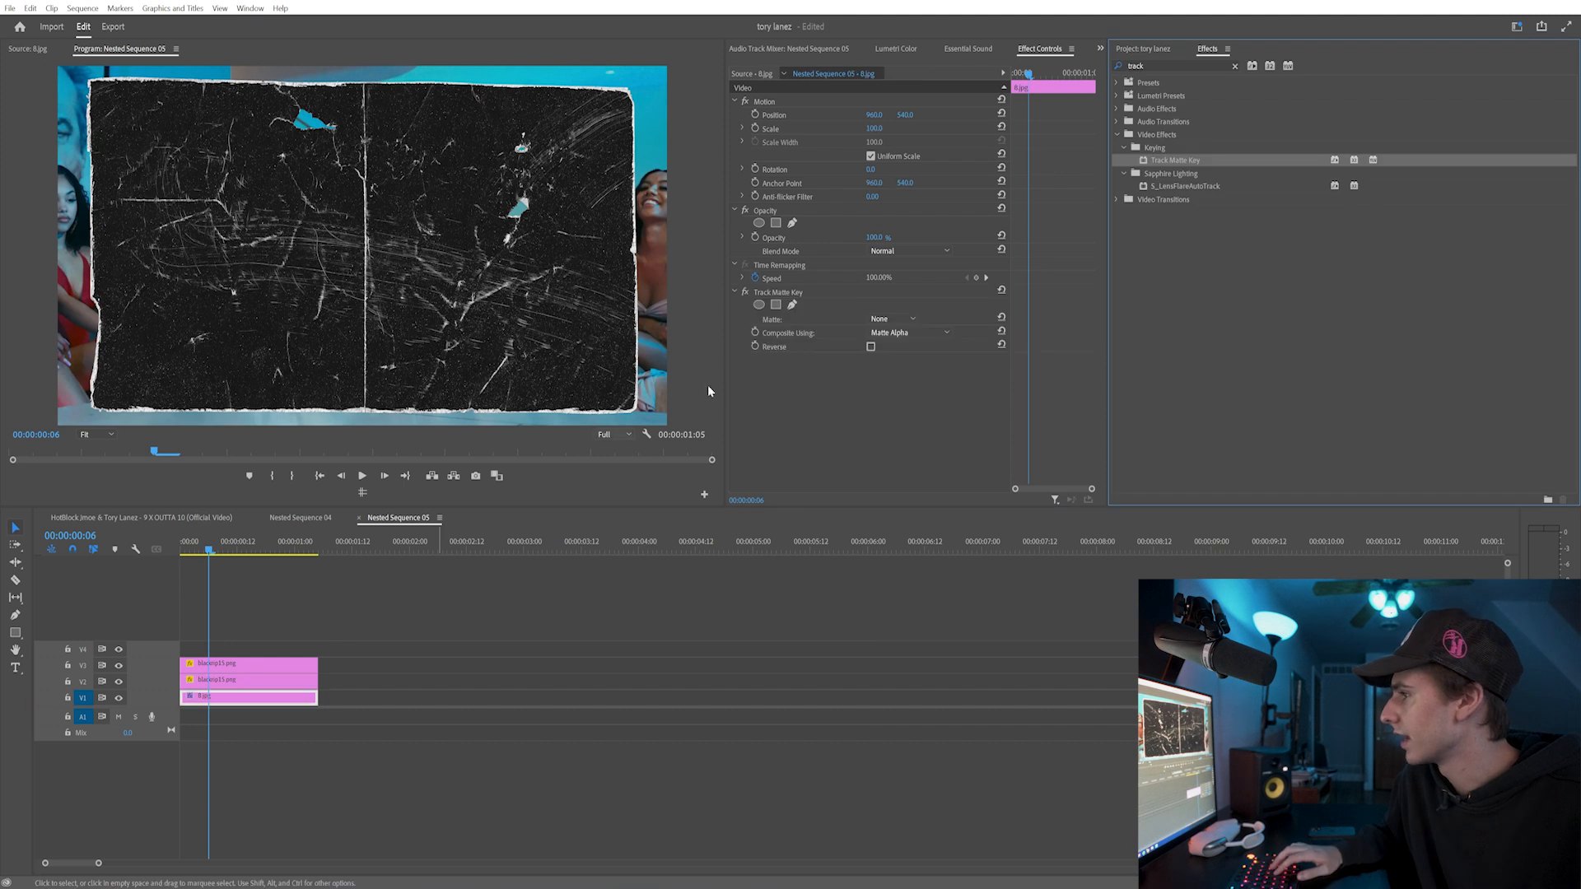
{"action": "left_click", "coordinate": [894, 320]}
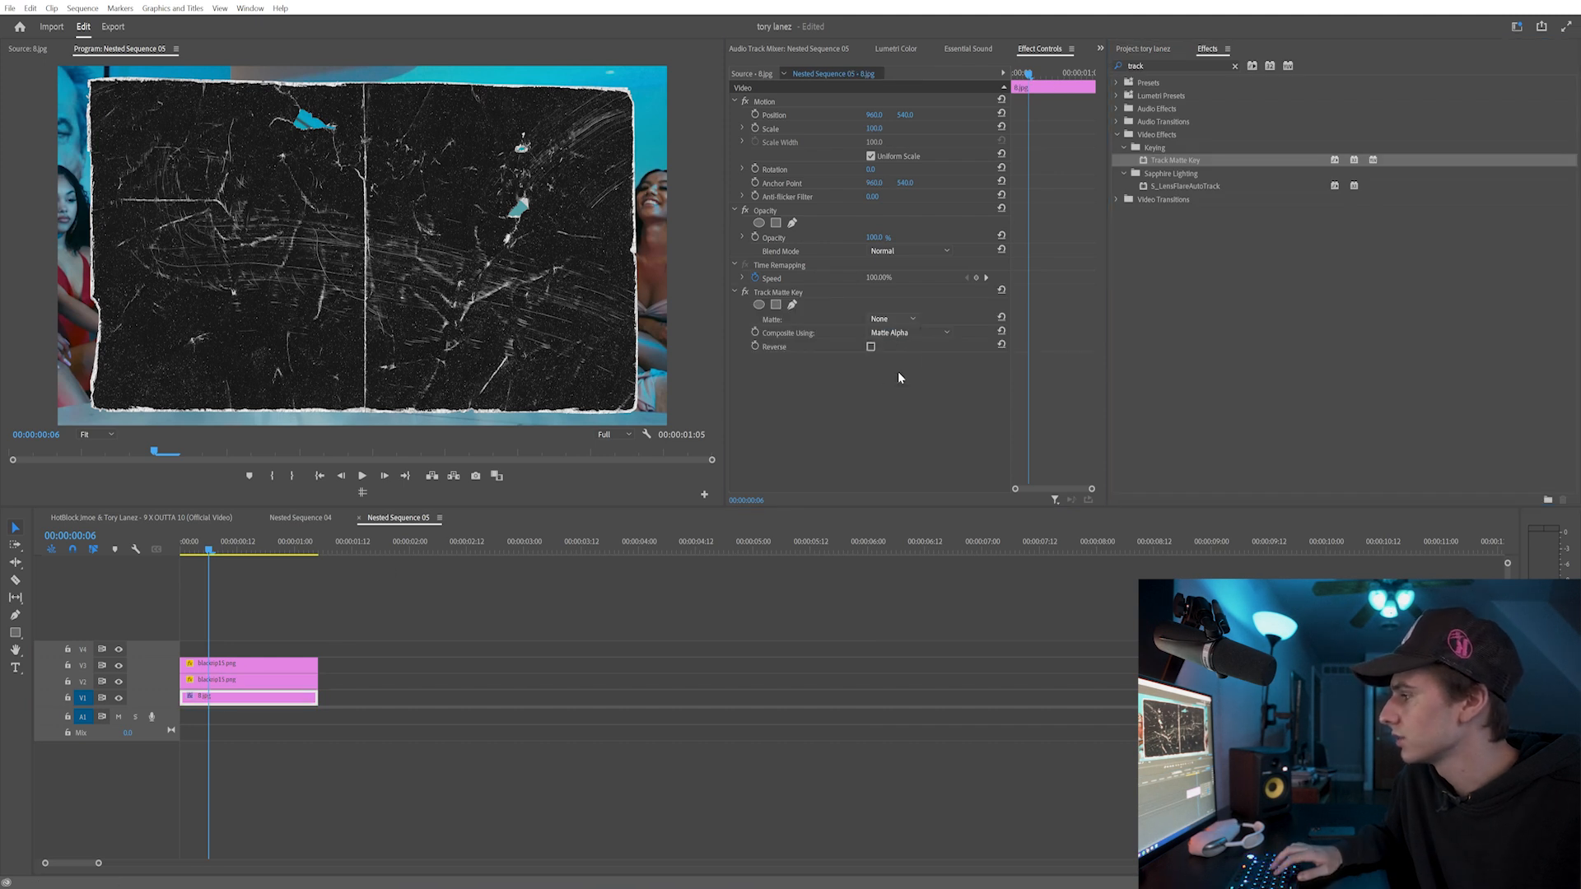
{"action": "left_click", "coordinate": [900, 377]}
- Change the blend mode of the upper blackrip15.png copy so its black drops out, and play the result in the main sequence
{"action": "left_click", "coordinate": [894, 253]}
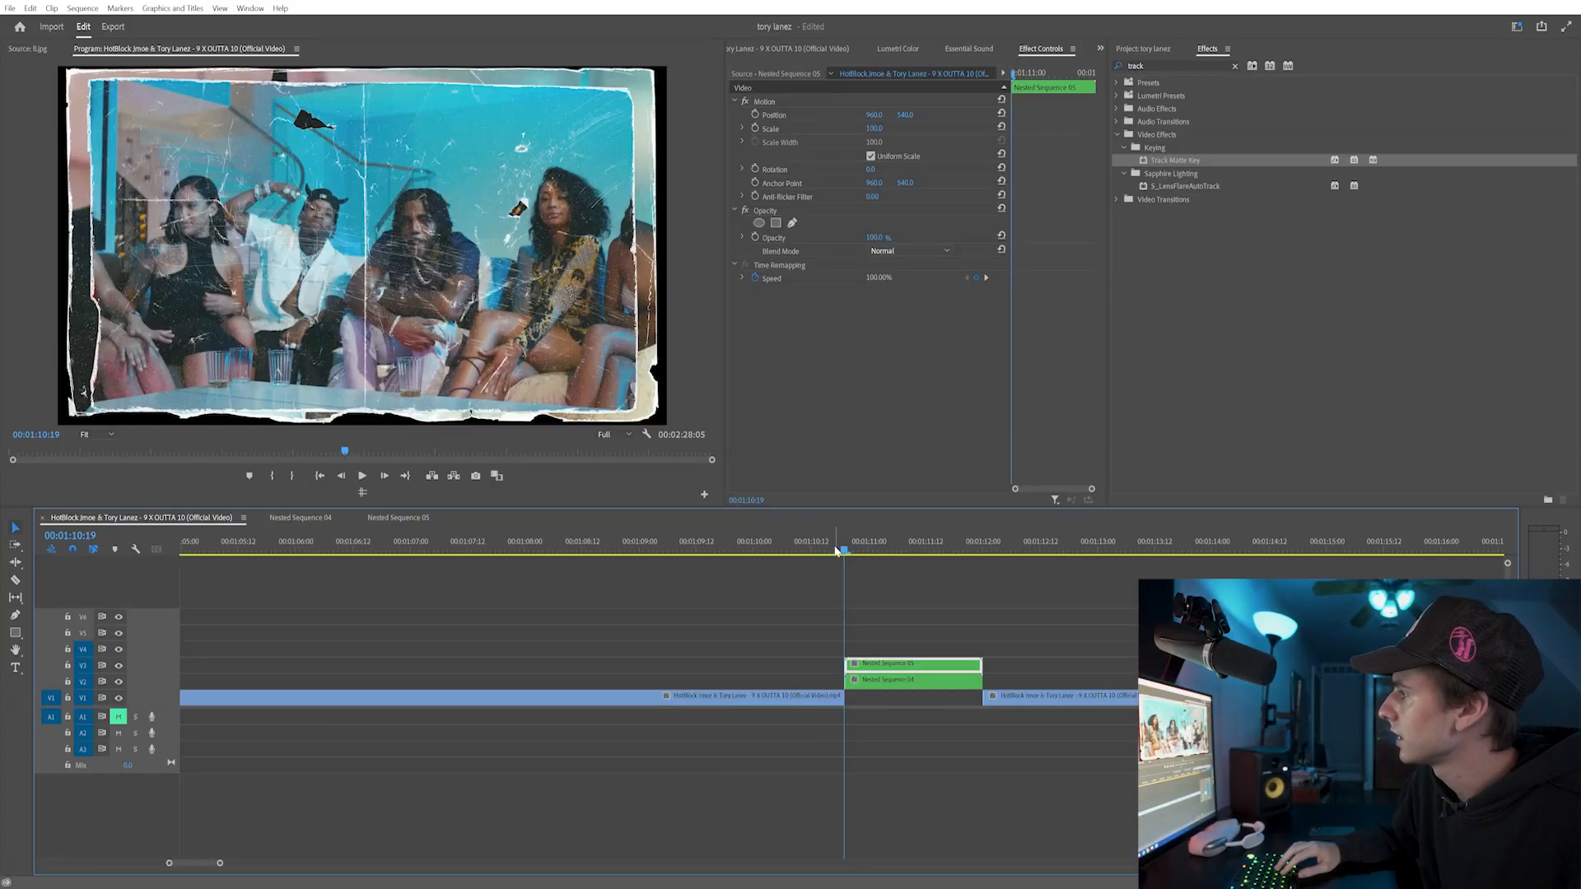
{"action": "key", "text": "space"}
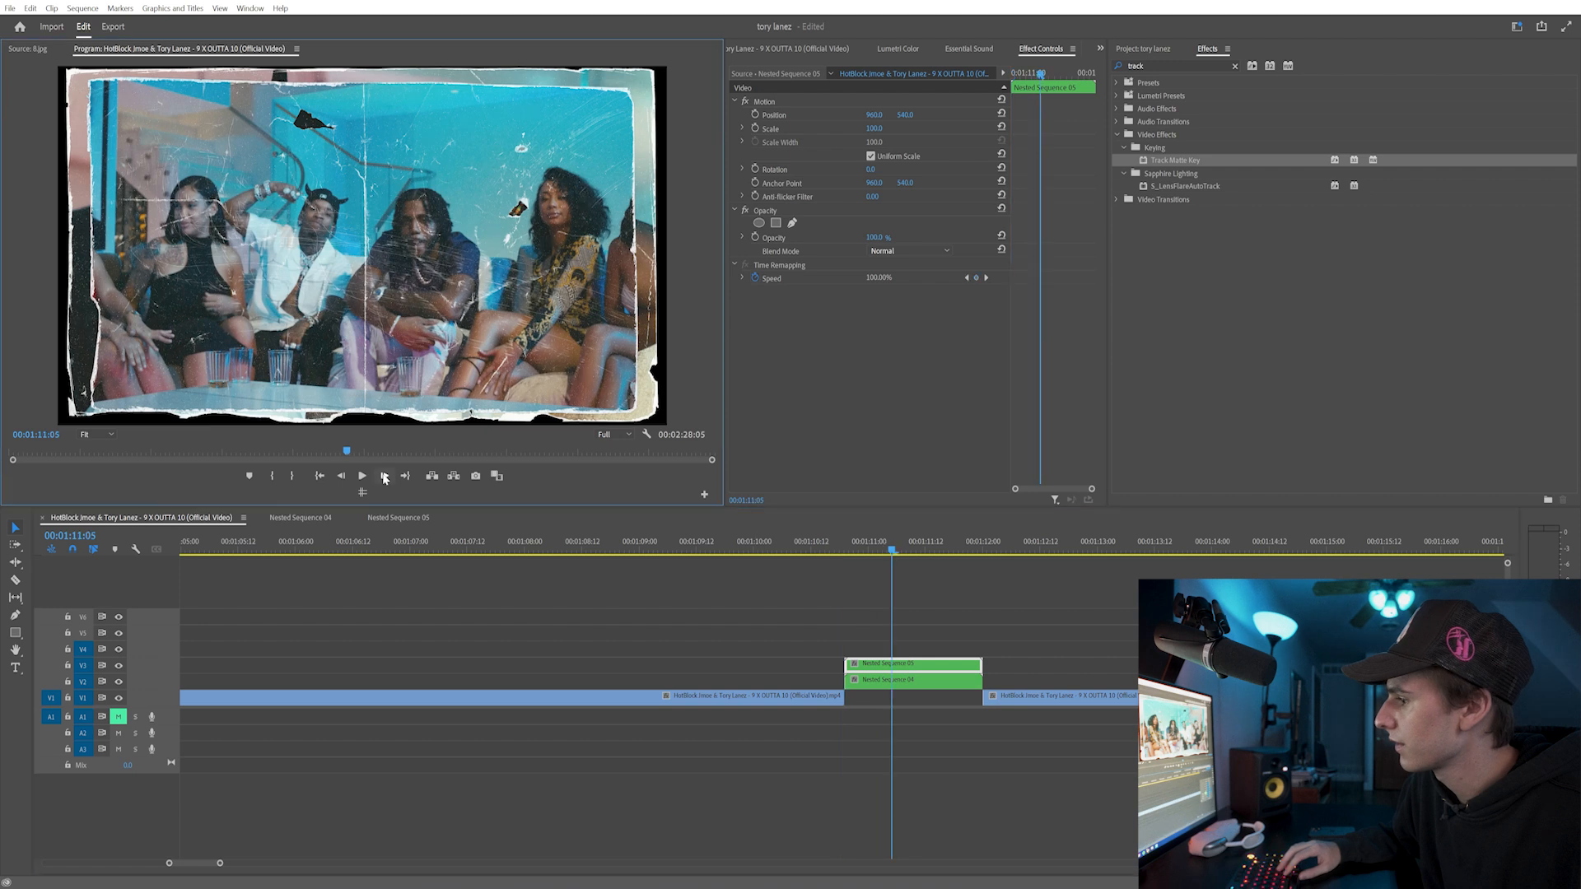
- Trim the start of the lower nested photo on V2 so it begins about midway through the nested clip above it
{"action": "left_click_drag", "start_coordinate": [846, 679], "coordinate": [905, 680]}
{"action": "left_click", "coordinate": [906, 550]}
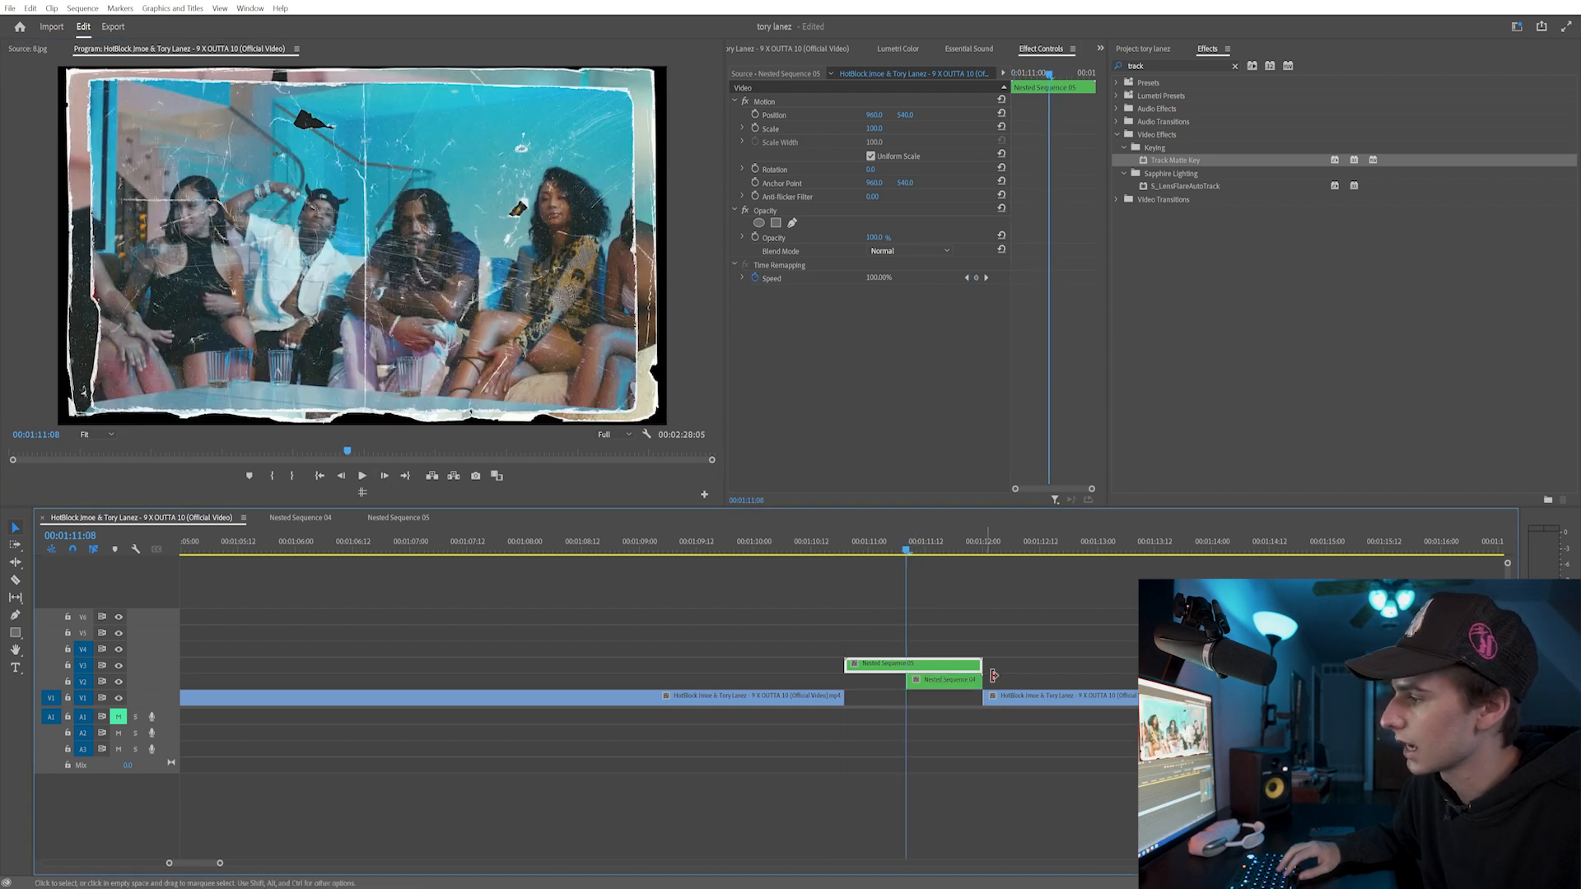
{"action": "left_click_drag", "start_coordinate": [899, 551], "coordinate": [845, 563]}
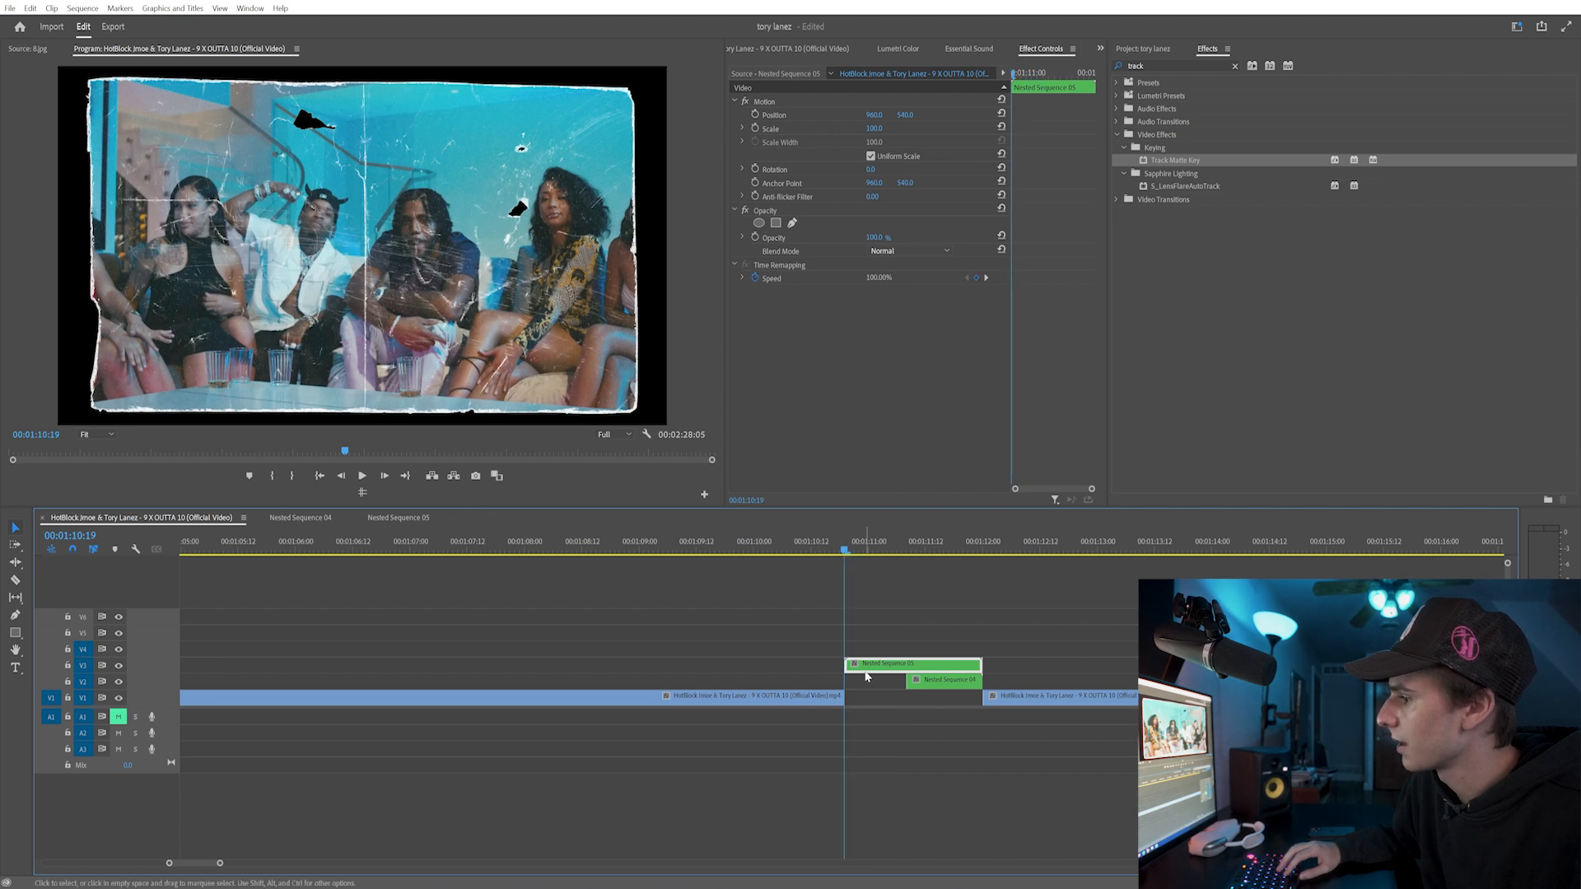
- Scale down the nested group photo on V3, shift it toward the frame's left side and tilt it slightly
{"action": "left_click_drag", "start_coordinate": [875, 130], "coordinate": [862, 130]}
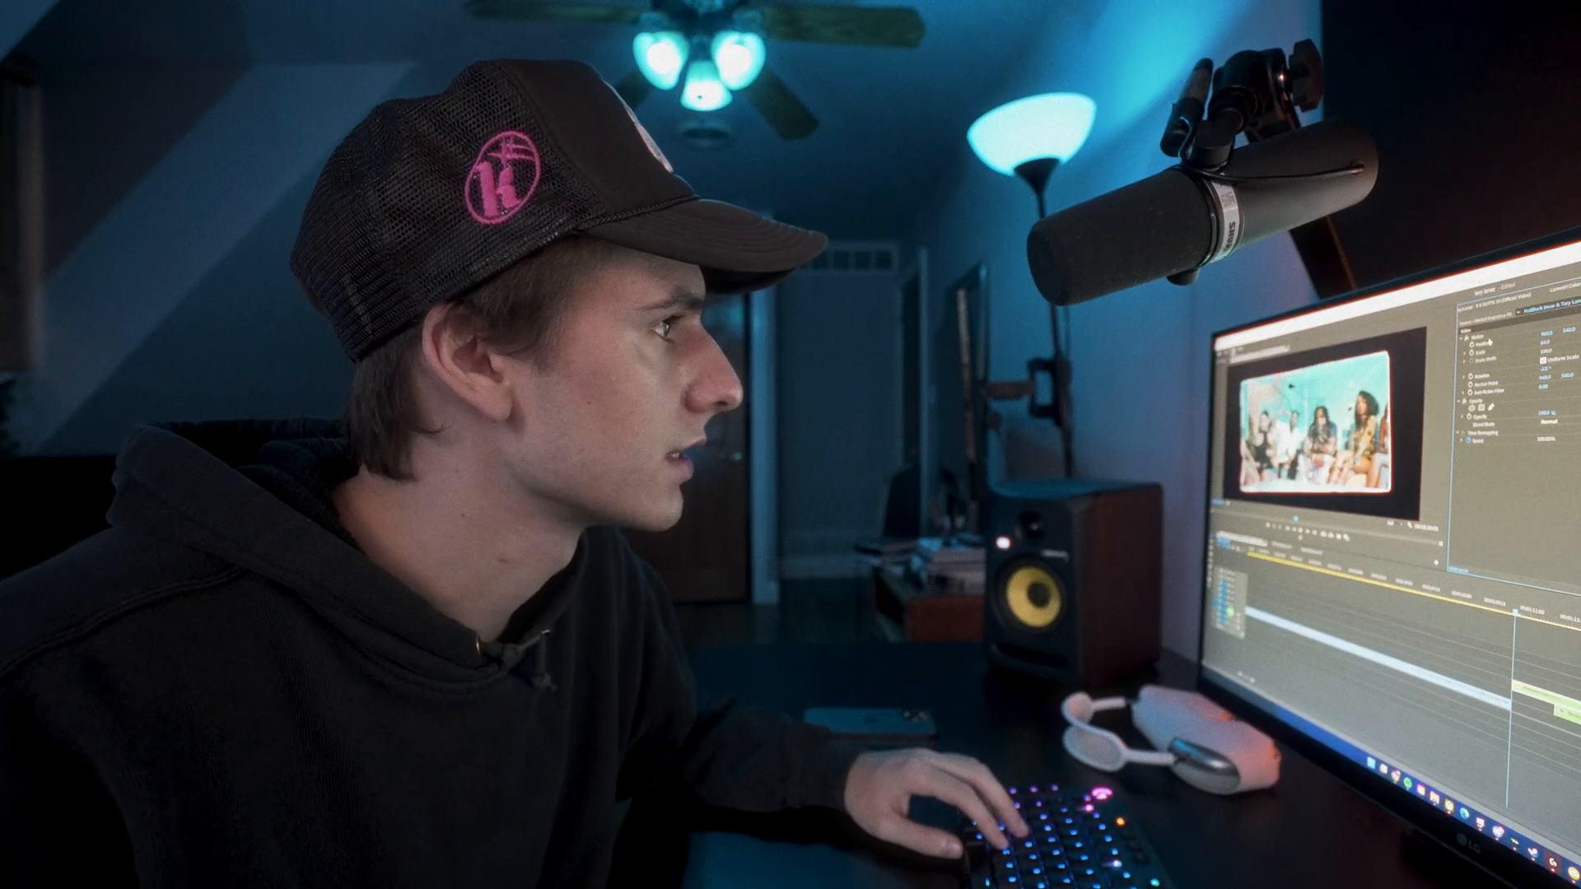
{"action": "left_click", "coordinate": [1487, 339]}
{"action": "left_click_drag", "start_coordinate": [1315, 424], "coordinate": [1291, 418]}
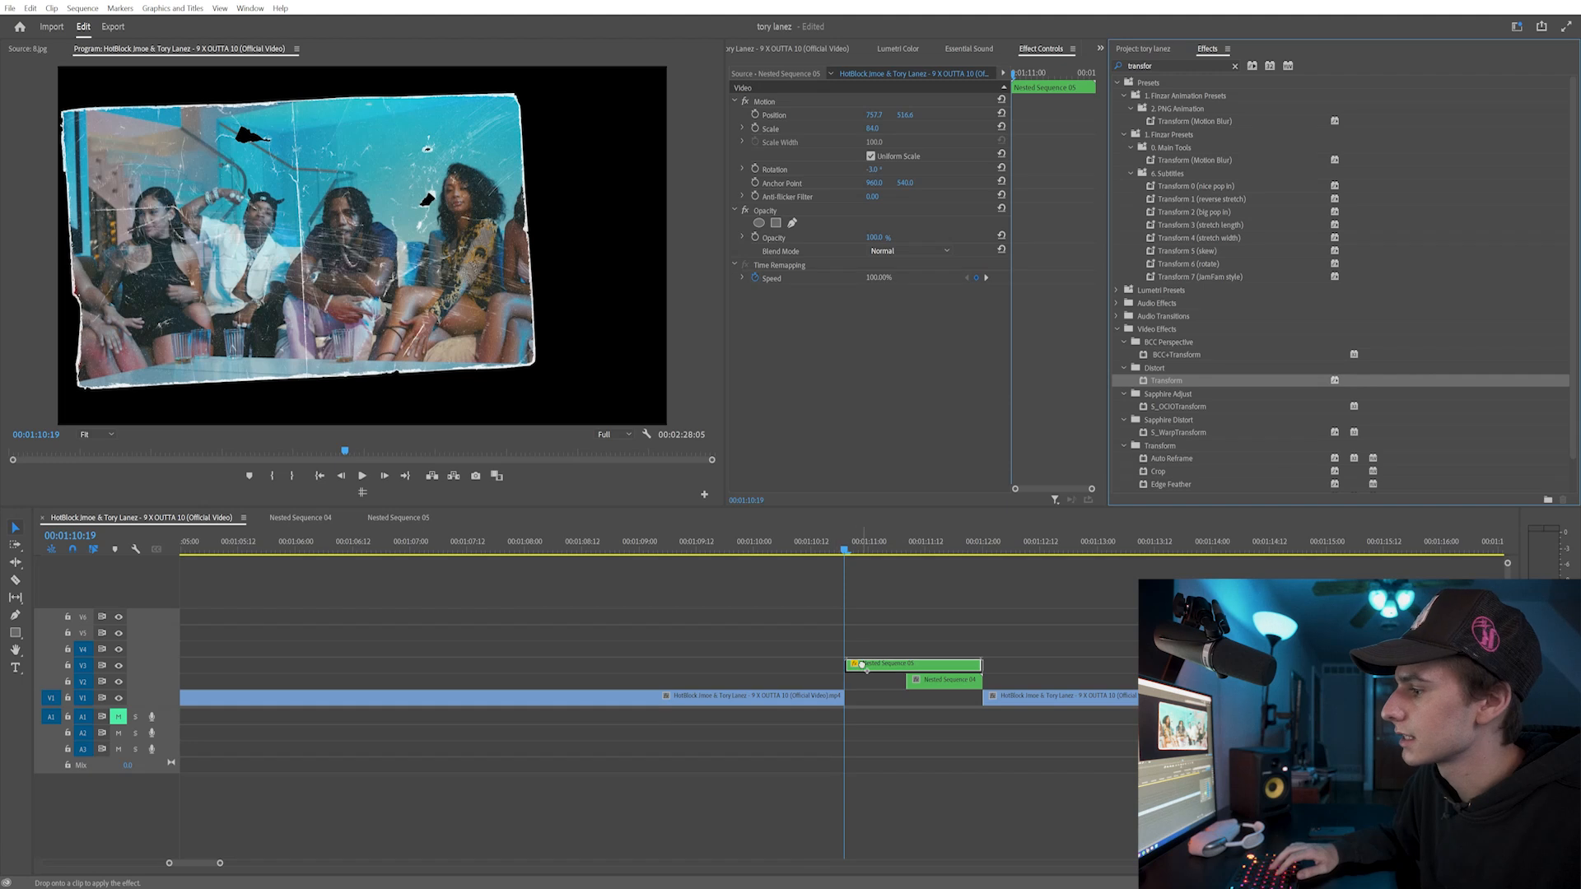
- Apply Transform to the group photo, disable the composition's shutter angle, use 180 instead and keyframe Scale at 110 at its start
{"action": "left_click_drag", "start_coordinate": [861, 665], "coordinate": [863, 665]}
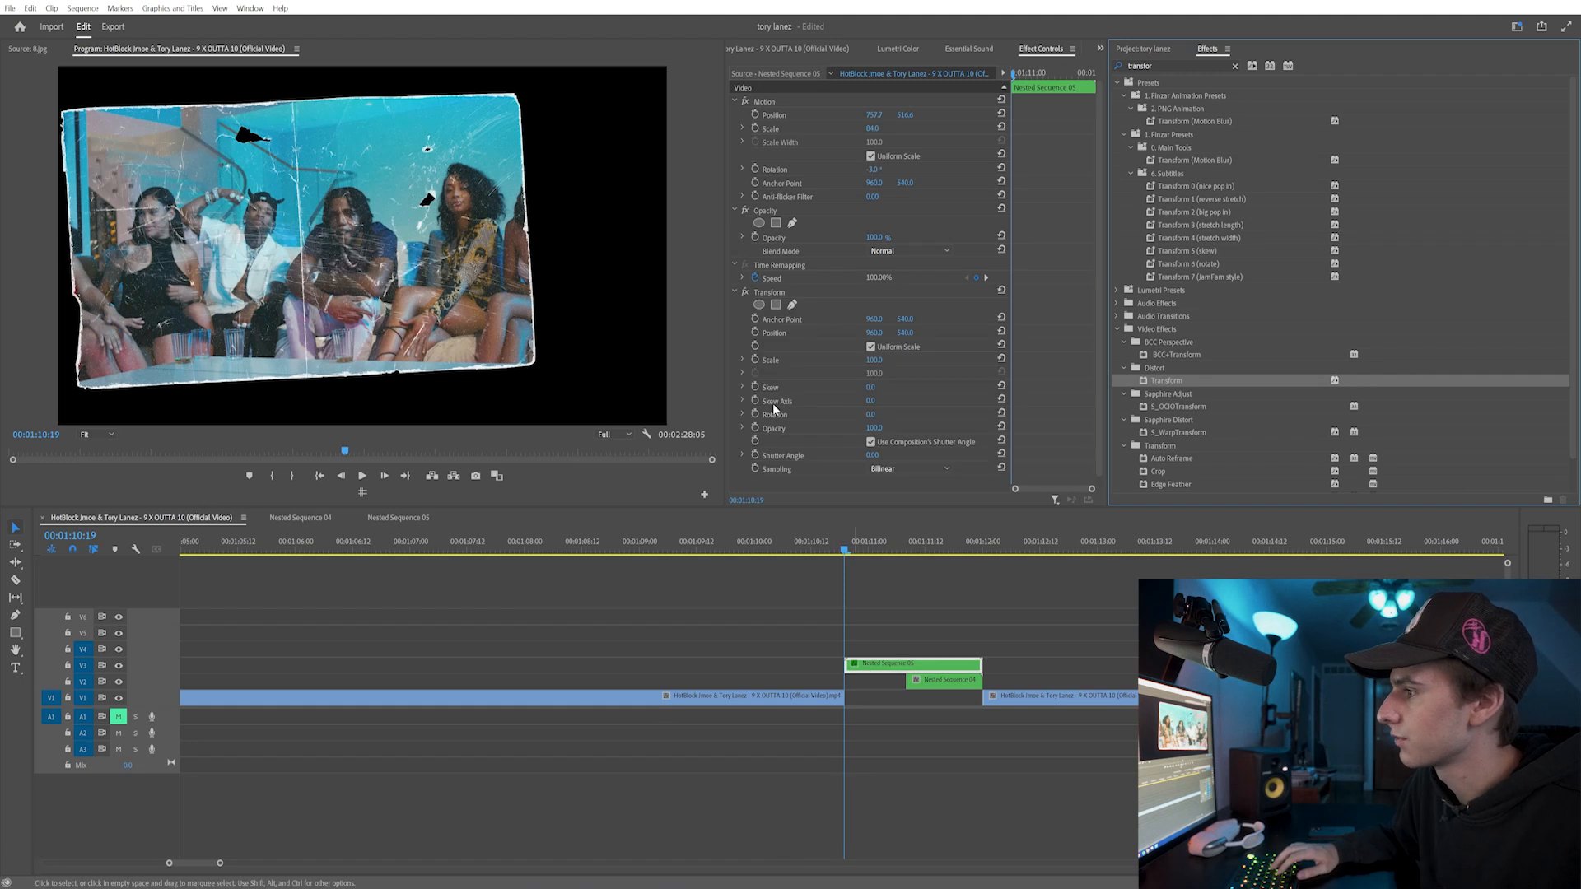
{"action": "left_click", "coordinate": [870, 442]}
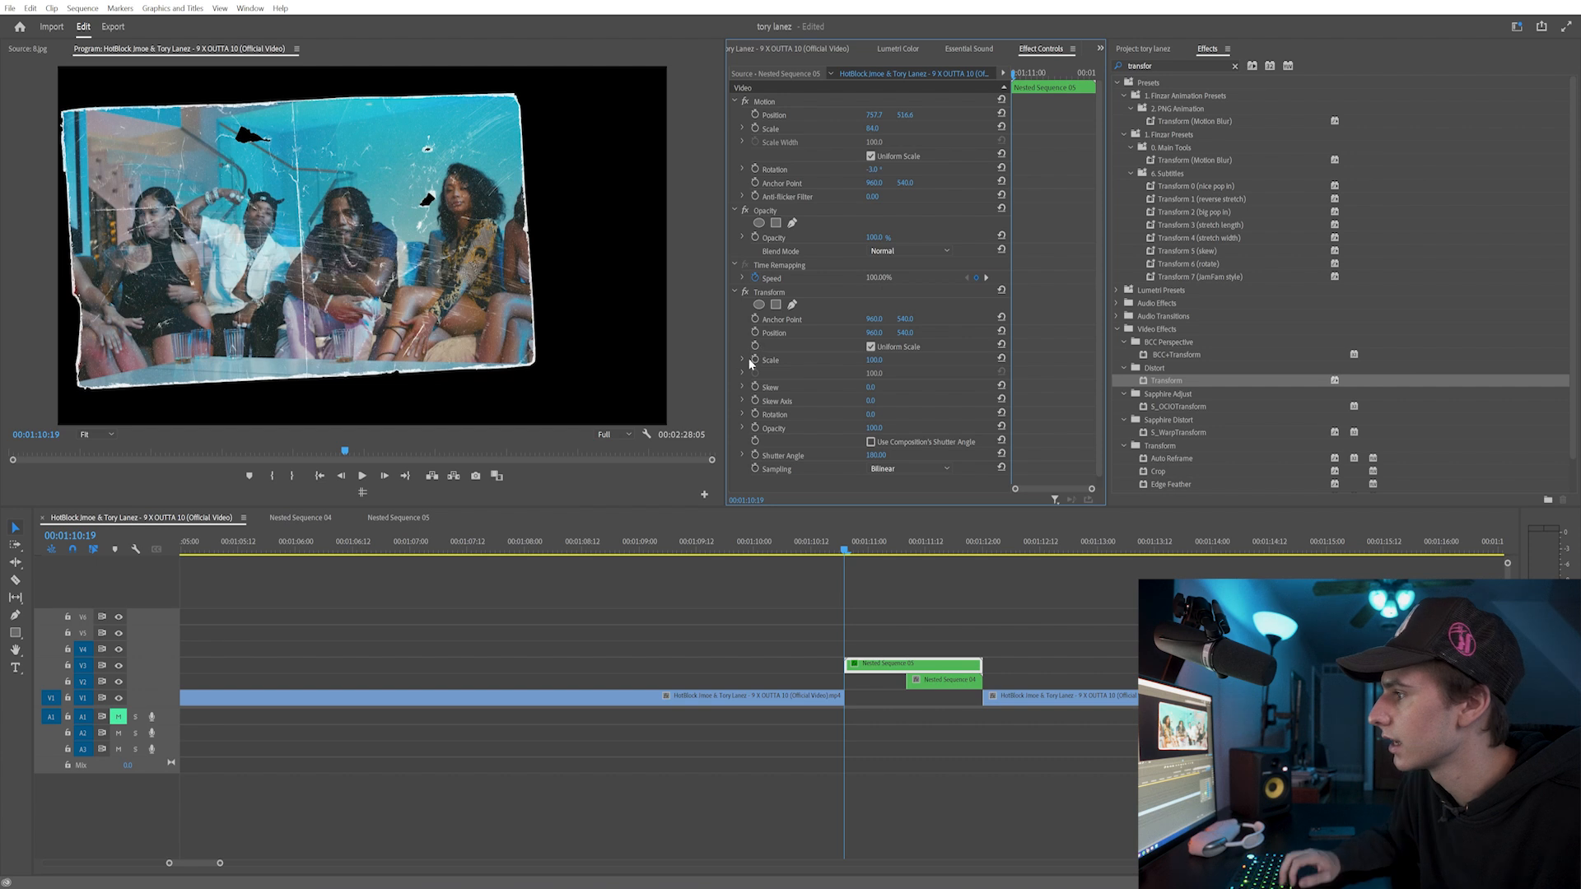
{"action": "left_click", "coordinate": [880, 358]}
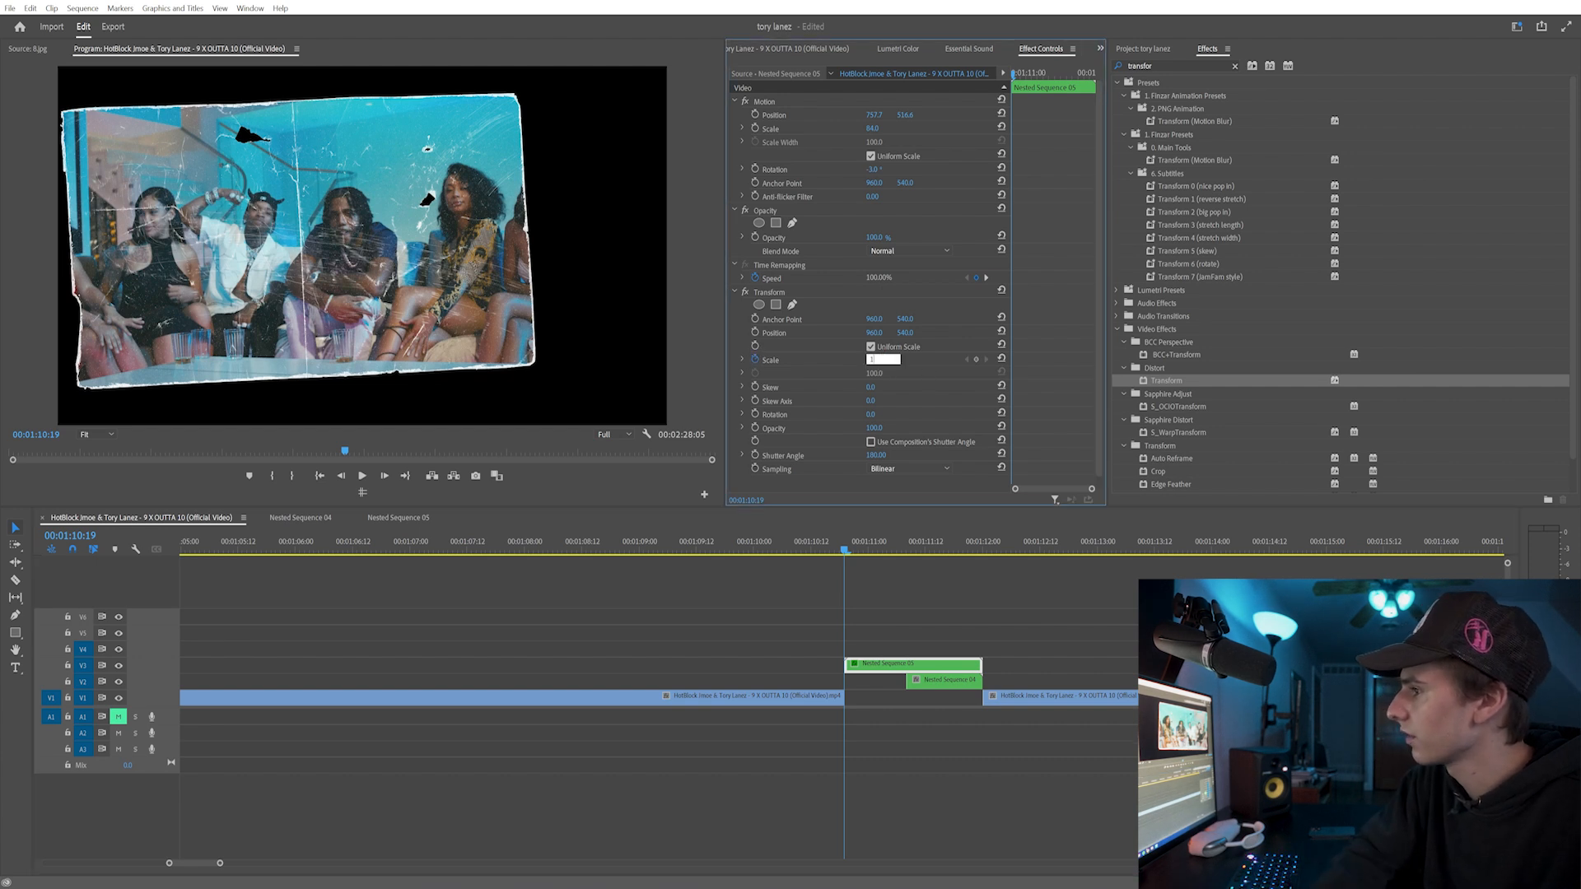
{"action": "key", "text": "Return"}
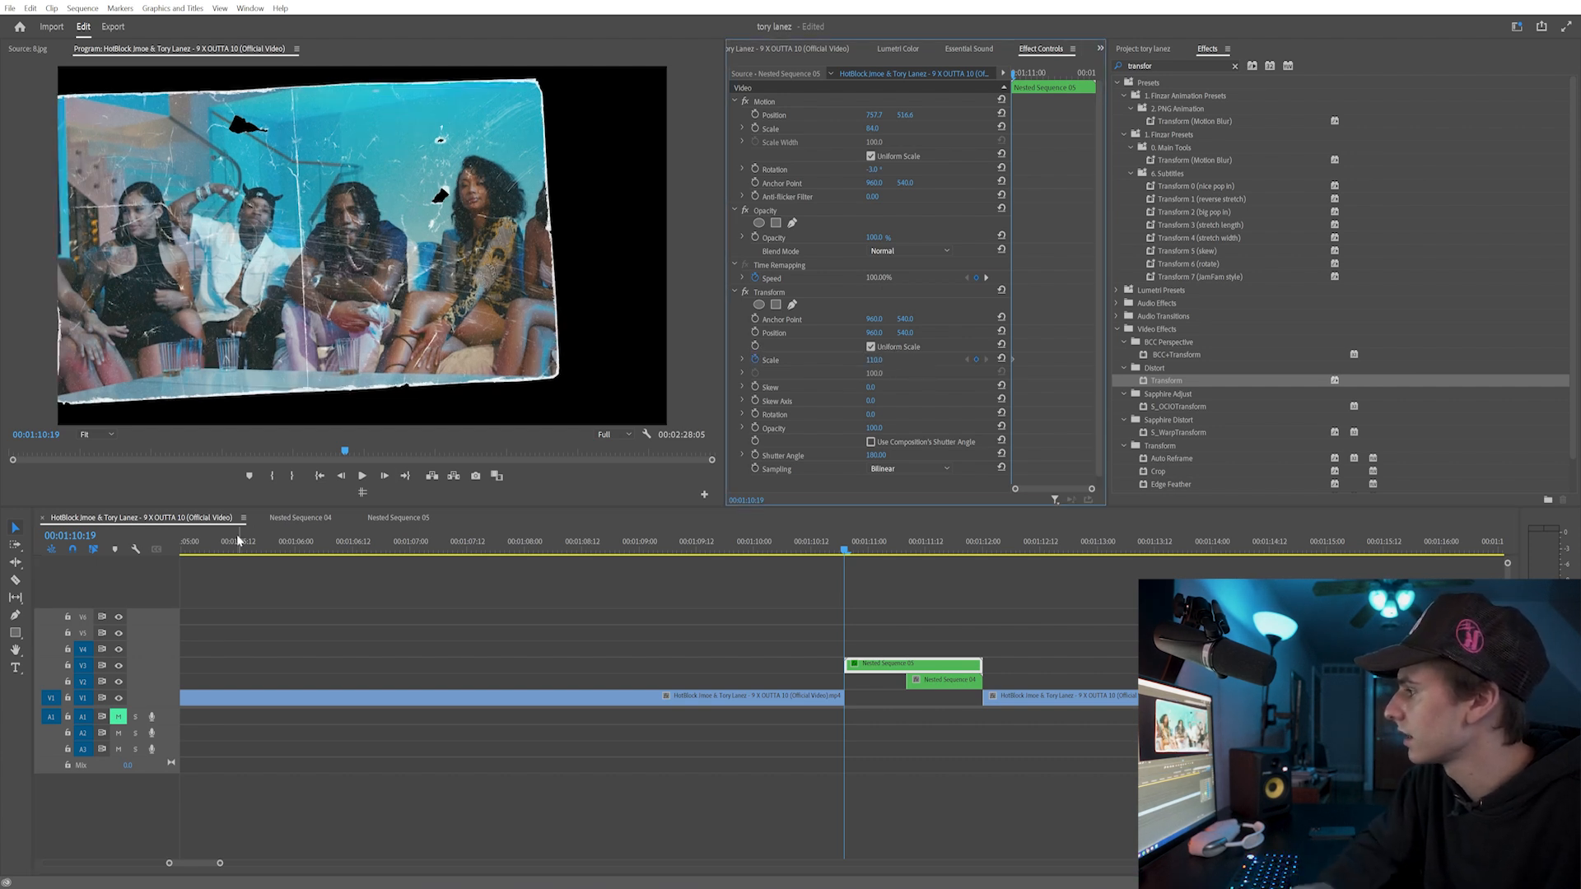
- Reset the Transform Scale to 100 two frames after the group photo's start and play back the pop-in
{"action": "key", "text": "Right"}
{"action": "key", "text": "Right"}
{"action": "left_click", "coordinate": [1002, 359]}
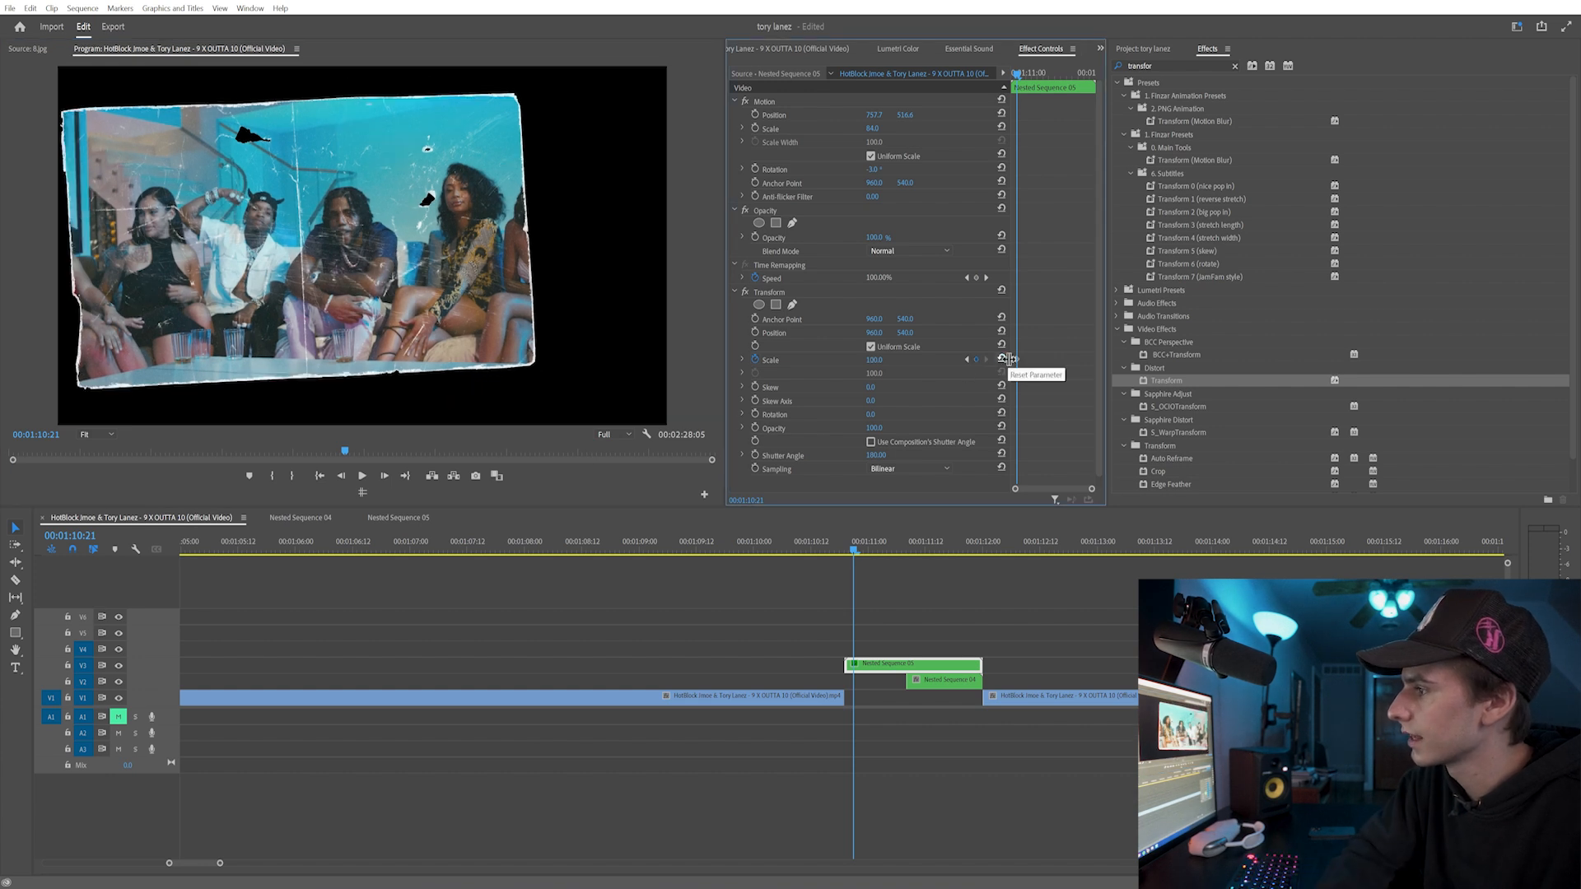
{"action": "key", "text": "space"}
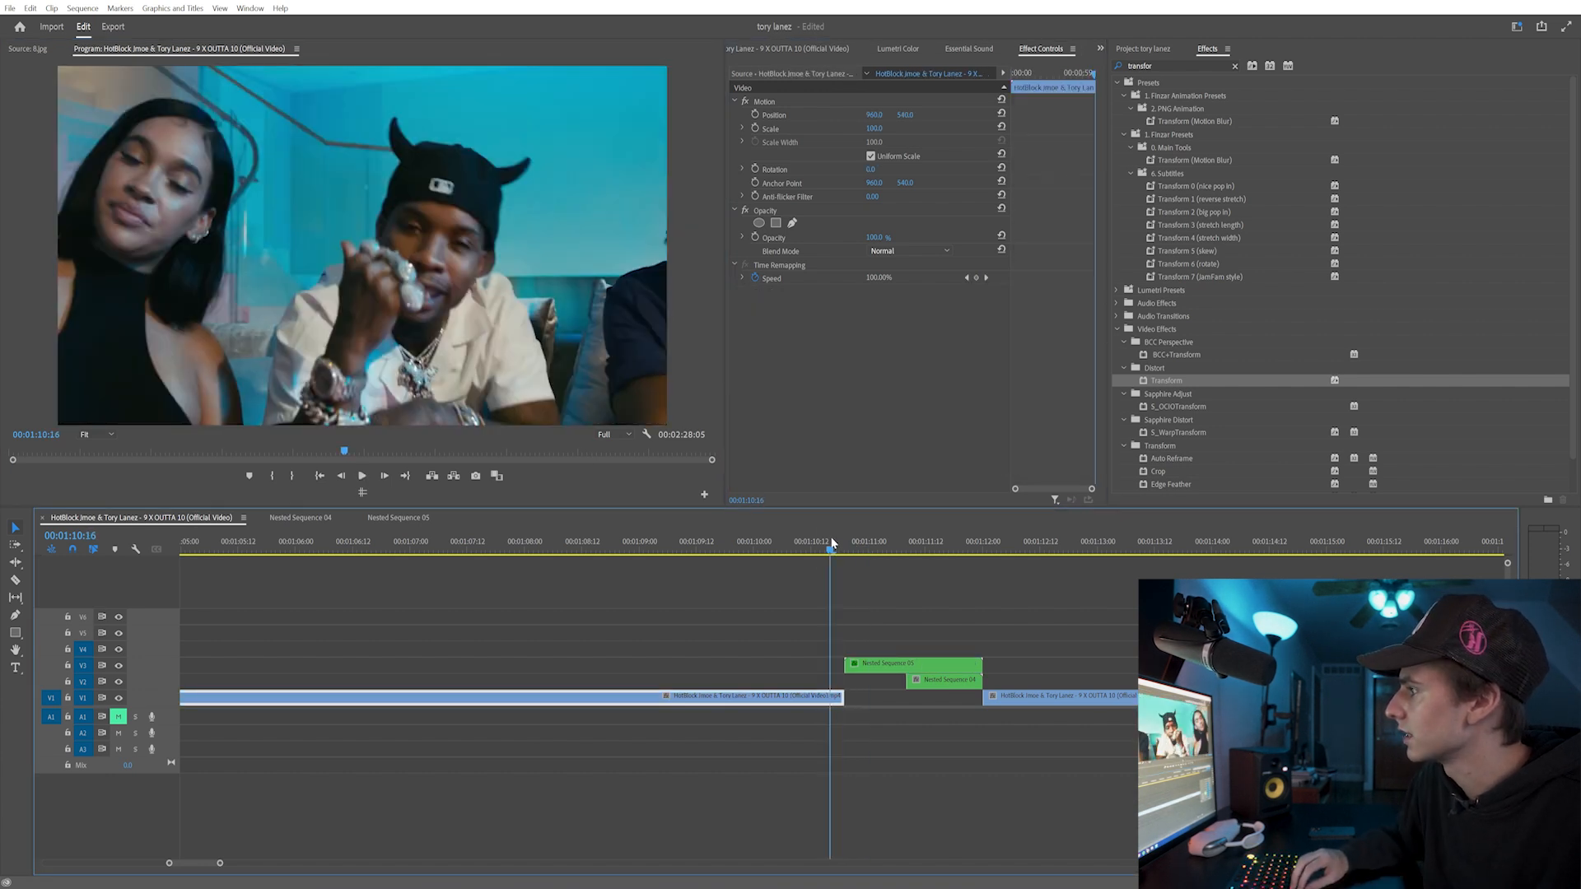
{"action": "left_click", "coordinate": [831, 542]}
{"action": "left_click", "coordinate": [831, 543]}
- Copy the keyframed Transform effect onto the second nested photo from its first frame
{"action": "key", "text": "Down"}
{"action": "key", "text": "Down"}
{"action": "left_click", "coordinate": [918, 680]}
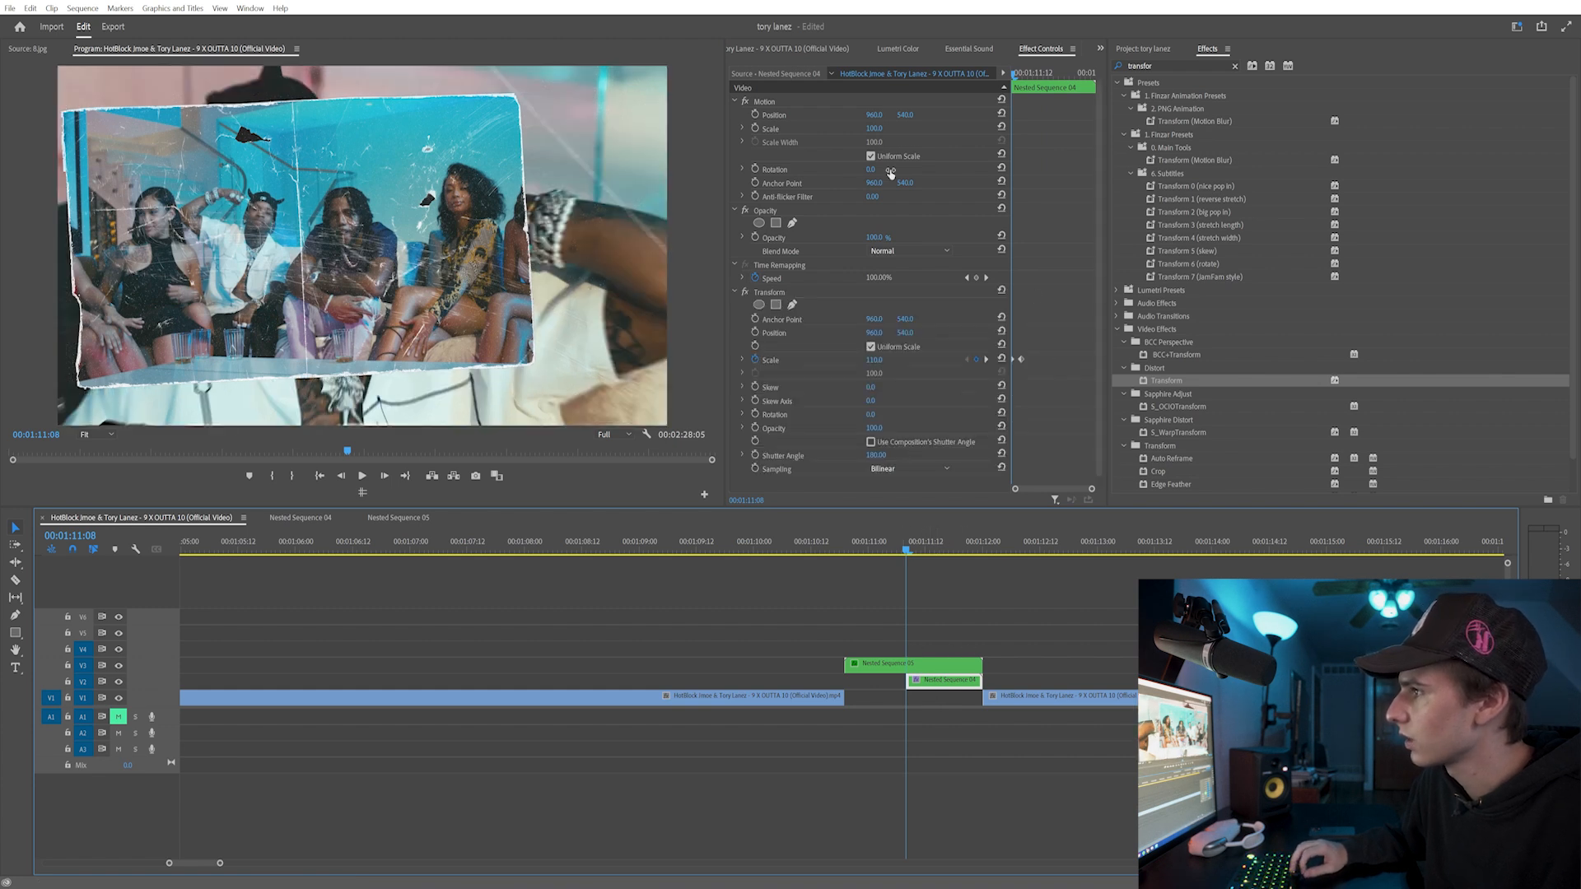
- Scale down the second photo, raise it to V4, offset and rotate it about 2 degrees, and play both photos
{"action": "left_click", "coordinate": [876, 128]}
{"action": "left_click_drag", "start_coordinate": [924, 653], "coordinate": [945, 654]}
{"action": "left_click_drag", "start_coordinate": [875, 128], "coordinate": [875, 169]}
{"action": "left_click", "coordinate": [829, 546]}
{"action": "key", "text": "space"}
{"action": "key", "text": "space"}
- Nest the two staggered photo clips on V3 and V4 together into one clip
{"action": "left_click_drag", "start_coordinate": [965, 600], "coordinate": [910, 723]}
{"action": "right_click", "coordinate": [930, 667]}
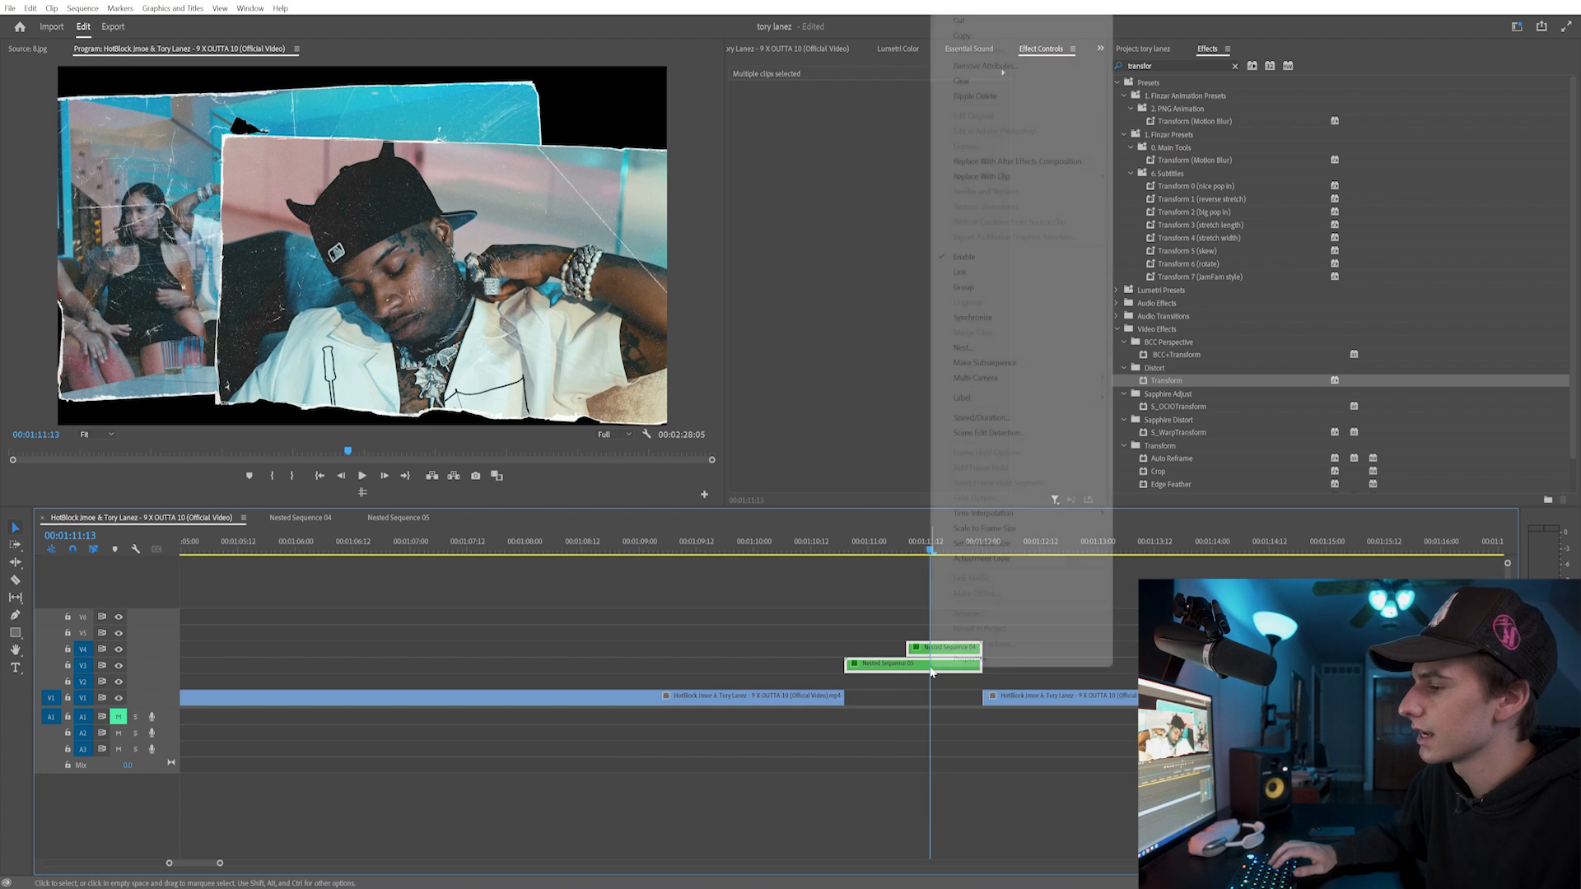
{"action": "left_click", "coordinate": [959, 347]}
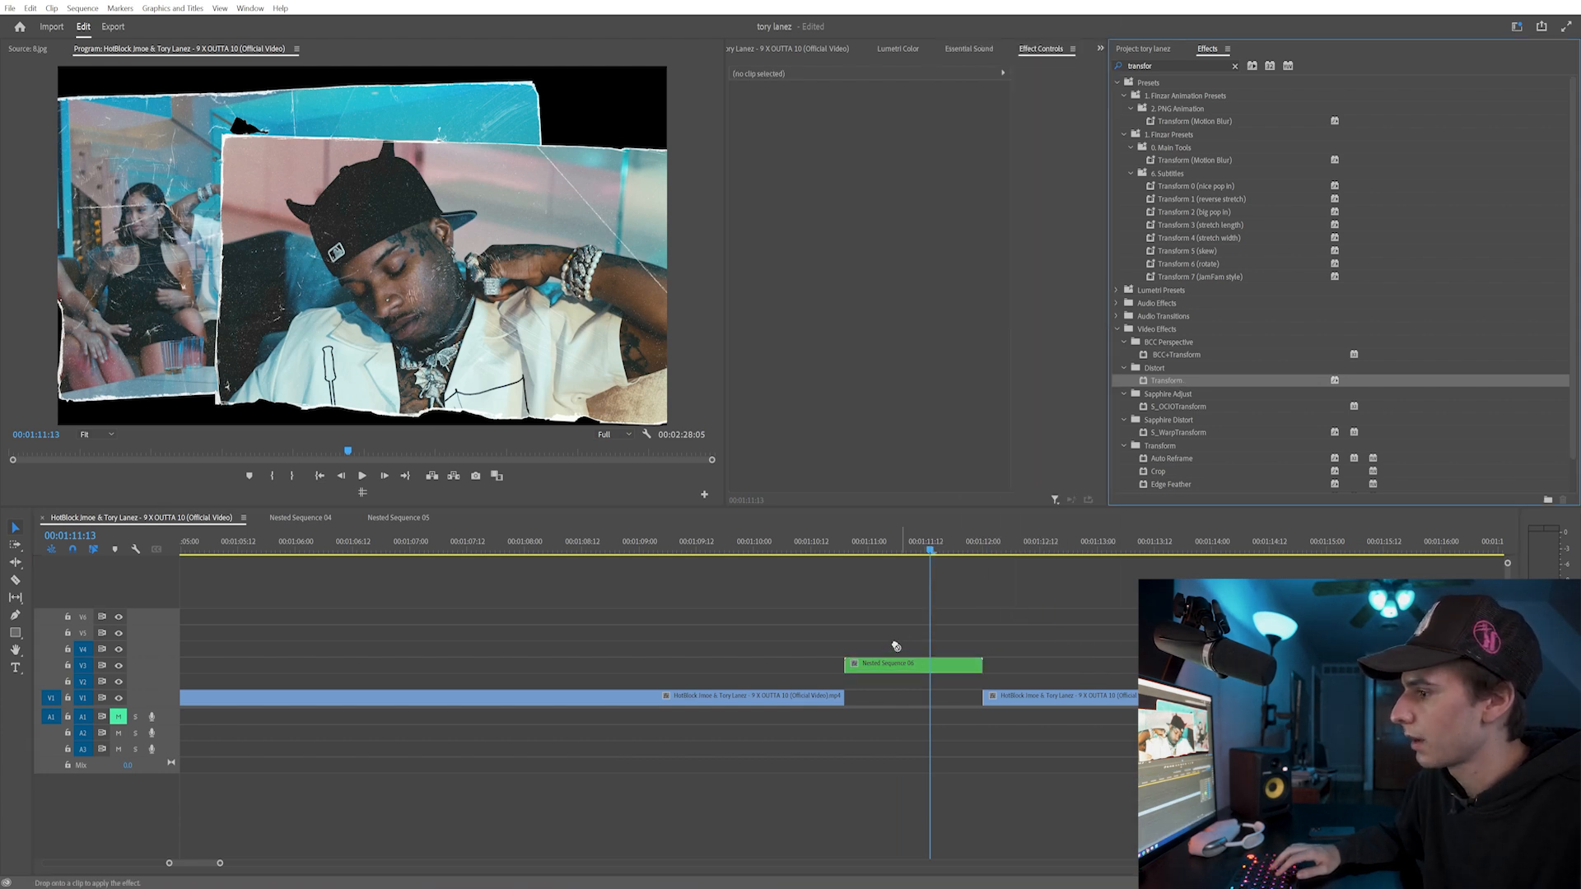
- Apply Transform to the combined nest, keyframe Scale from 100 at its start to slightly larger toward its end, and play it
{"action": "left_click_drag", "start_coordinate": [886, 663], "coordinate": [888, 663]}
{"action": "key", "text": "Up"}
{"action": "left_click", "coordinate": [756, 360]}
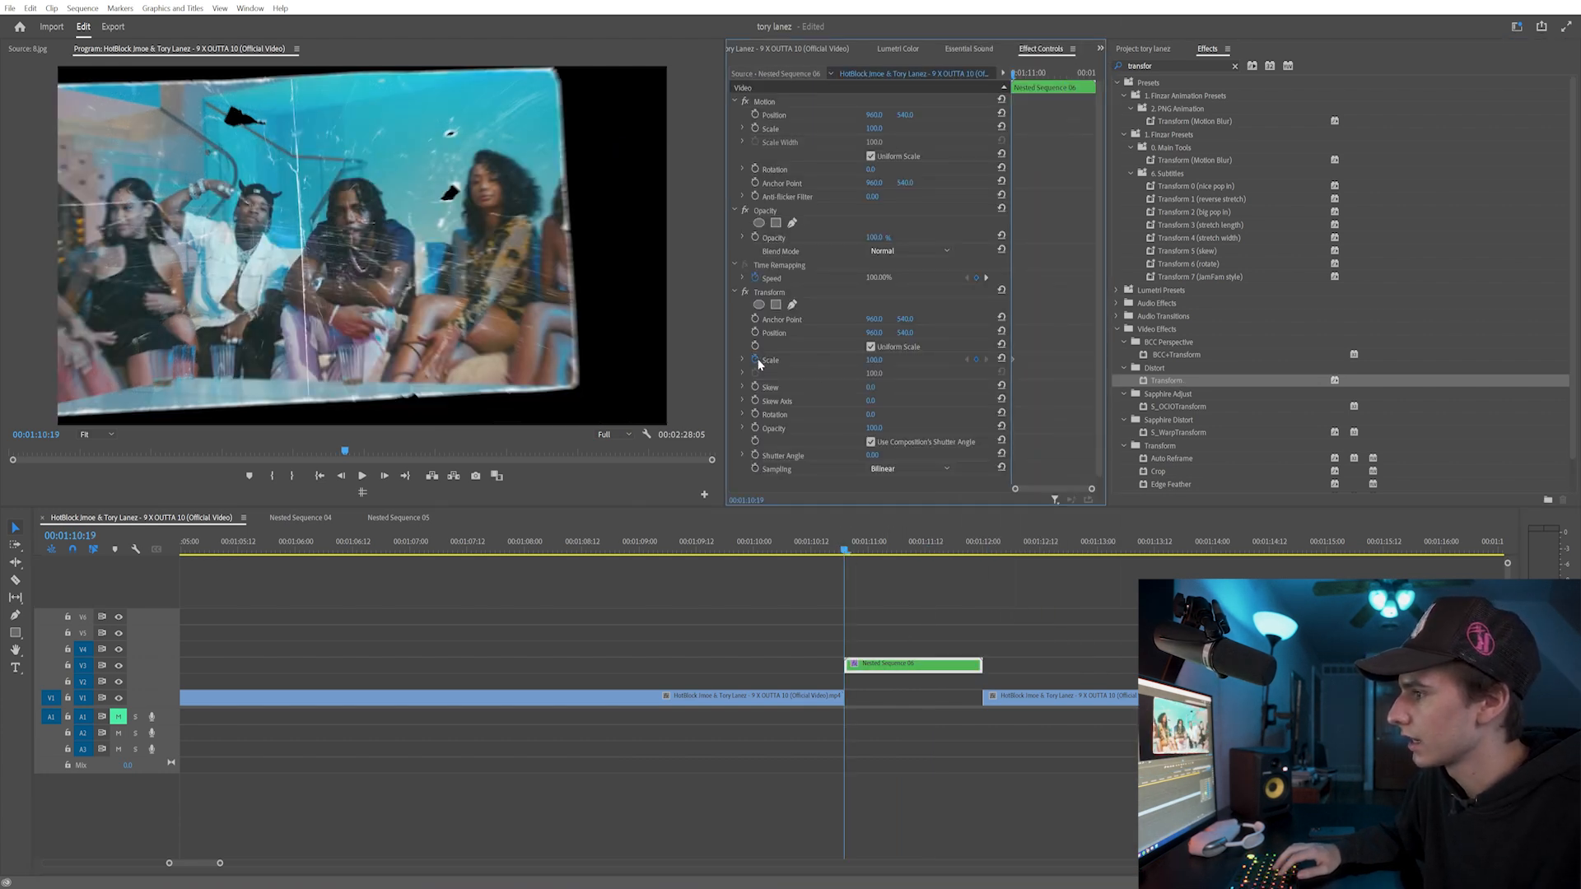
{"action": "left_click", "coordinate": [1061, 78]}
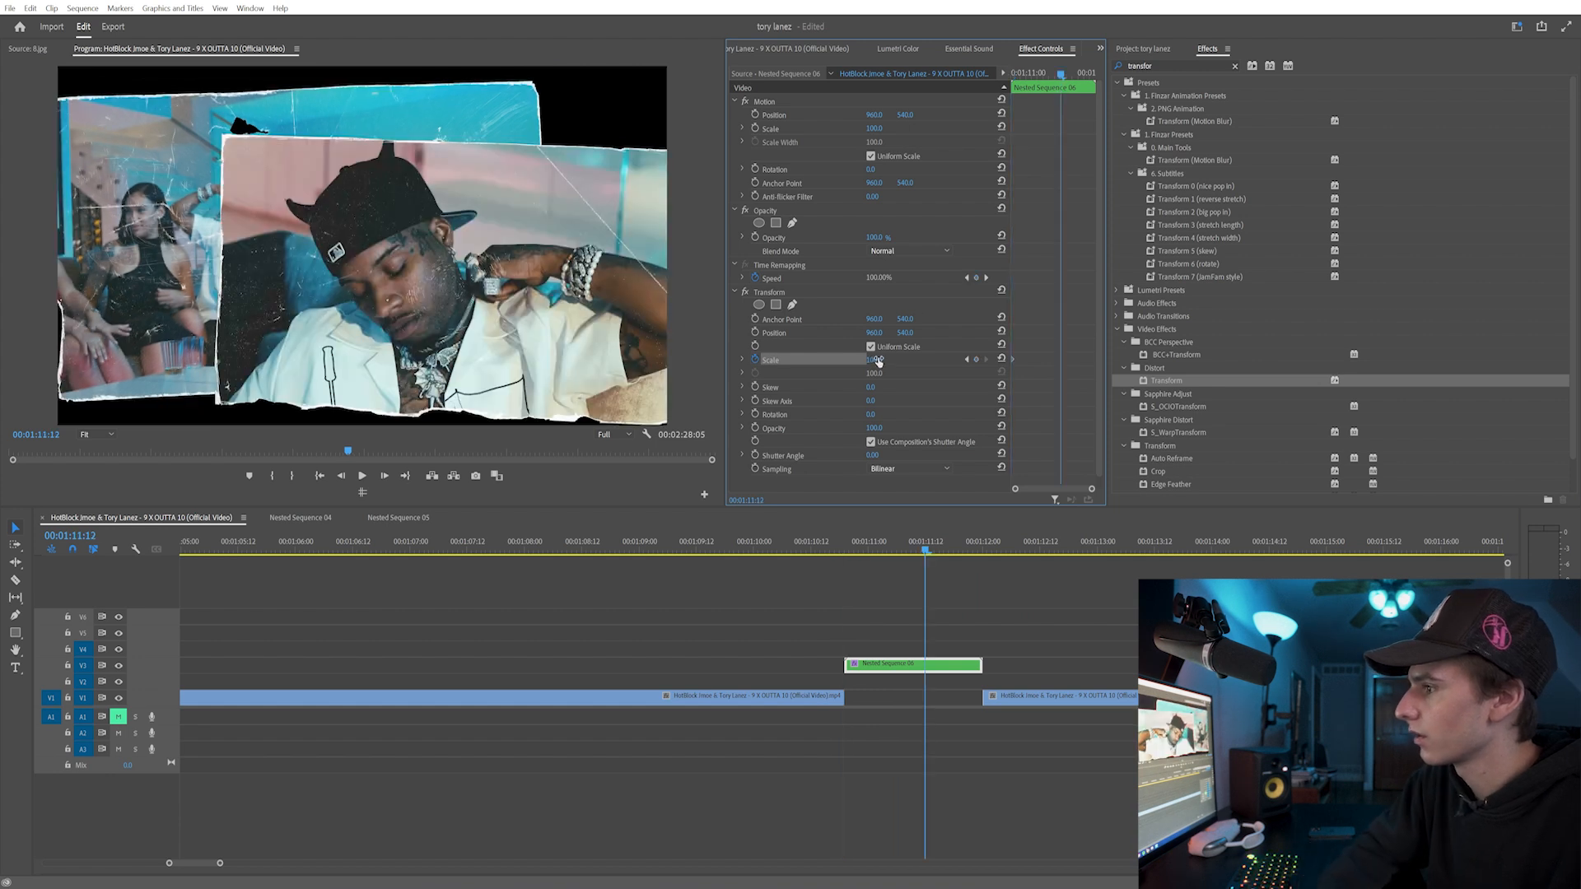
{"action": "mouse_move", "coordinate": [873, 360]}
{"action": "left_mouse_down"}
{"action": "mouse_move", "coordinate": [915, 360]}
{"action": "mouse_move", "coordinate": [887, 360]}
{"action": "left_mouse_up"}
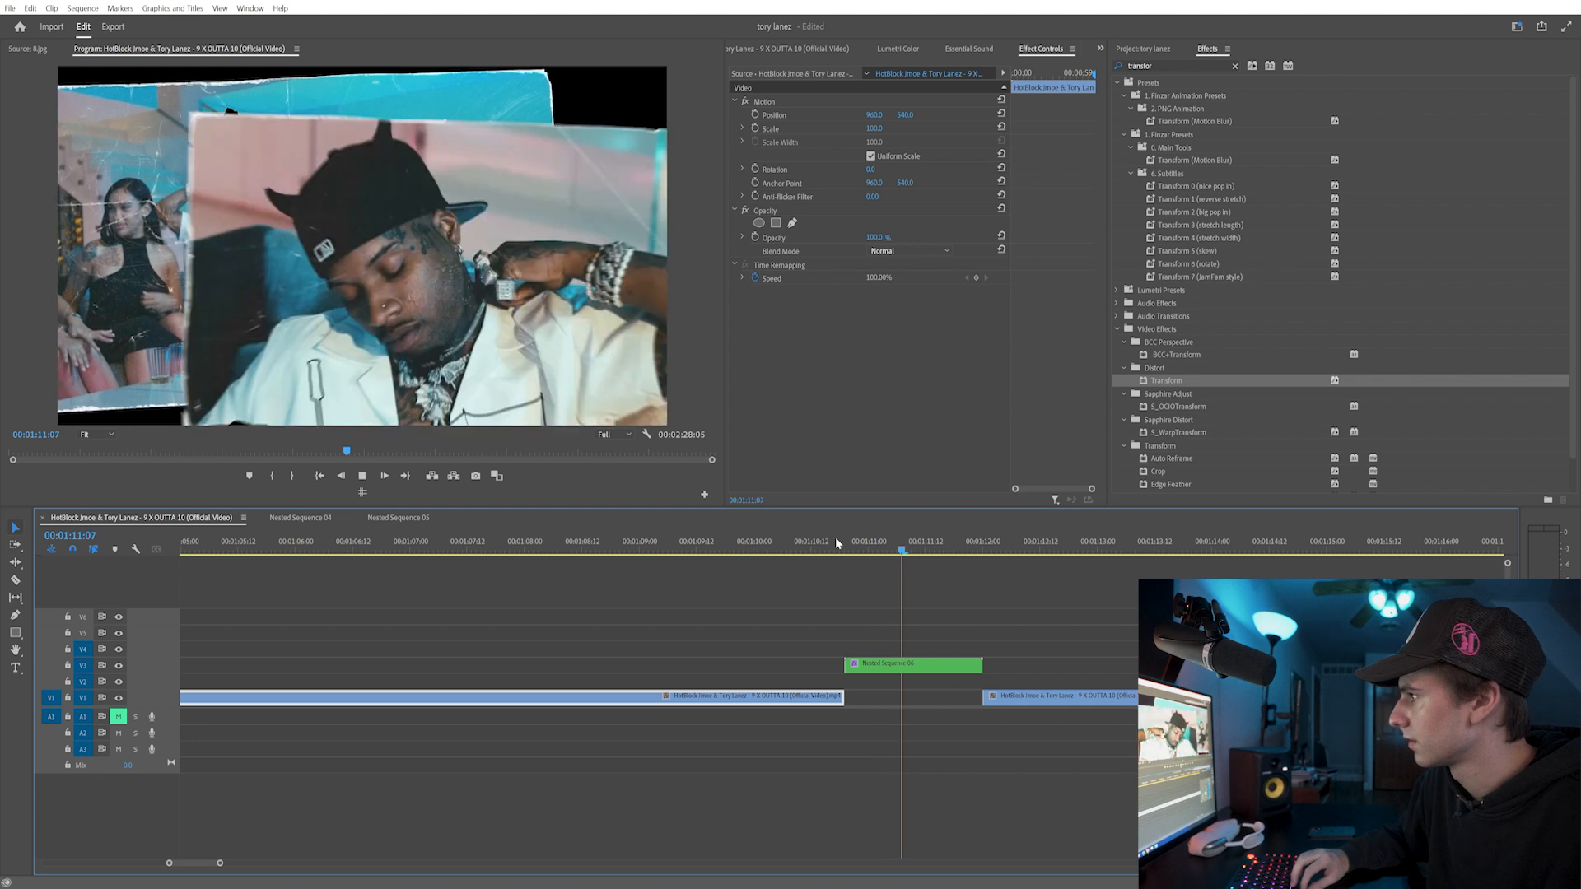
{"action": "left_click", "coordinate": [835, 537]}
{"action": "key", "text": "space"}
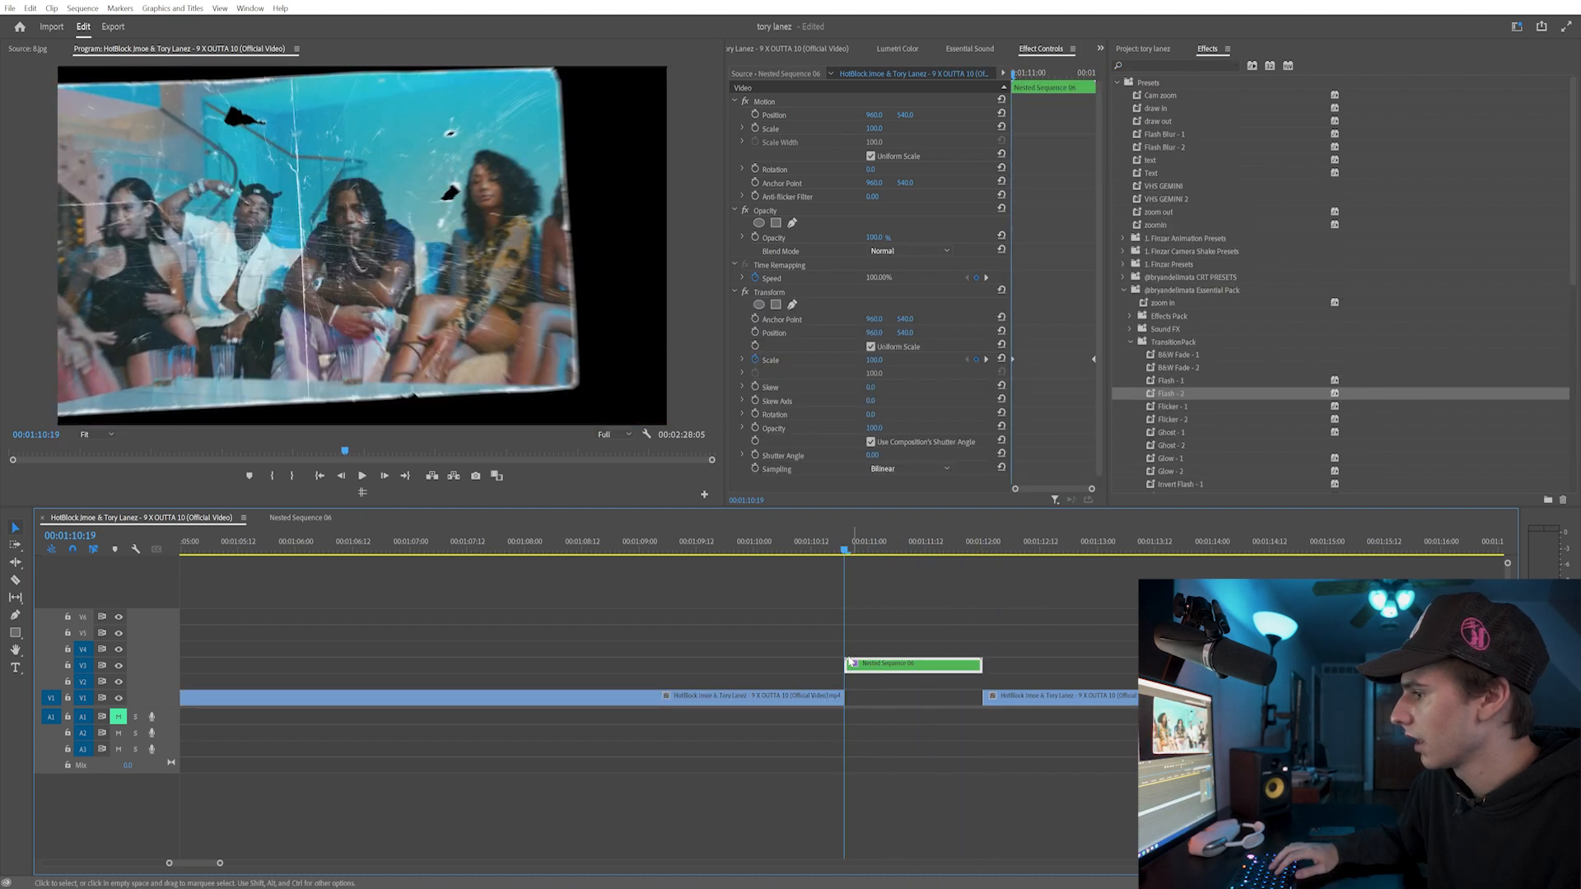
- Open the combined nest and apply the Flash - 2 preset to the lower photo clip
{"action": "double_click", "coordinate": [912, 664]}
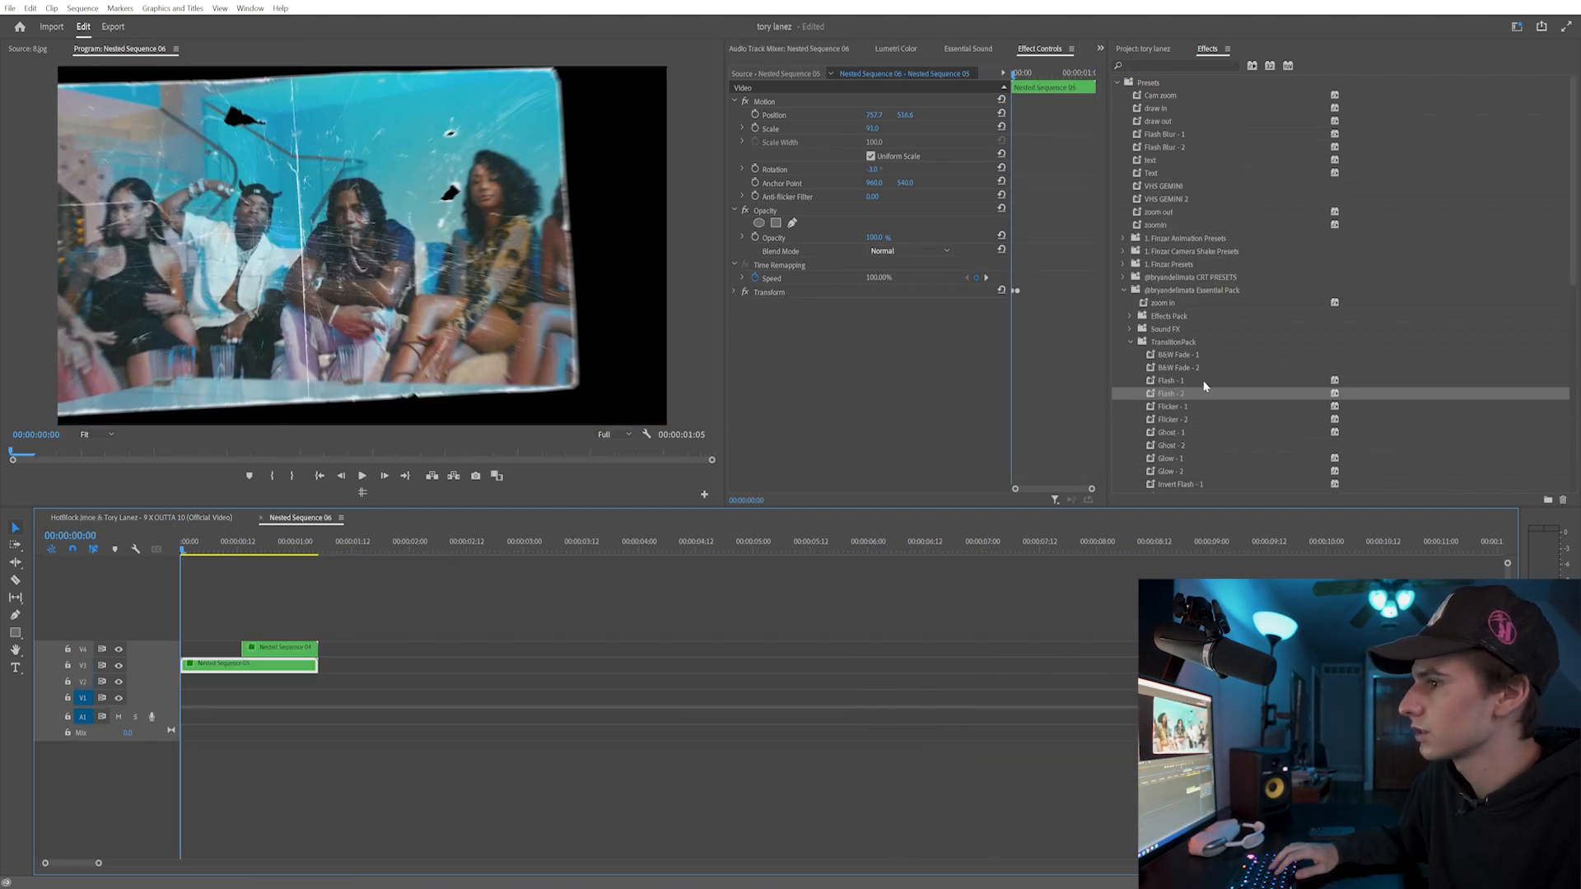
{"action": "left_click_drag", "start_coordinate": [1172, 395], "coordinate": [203, 669]}
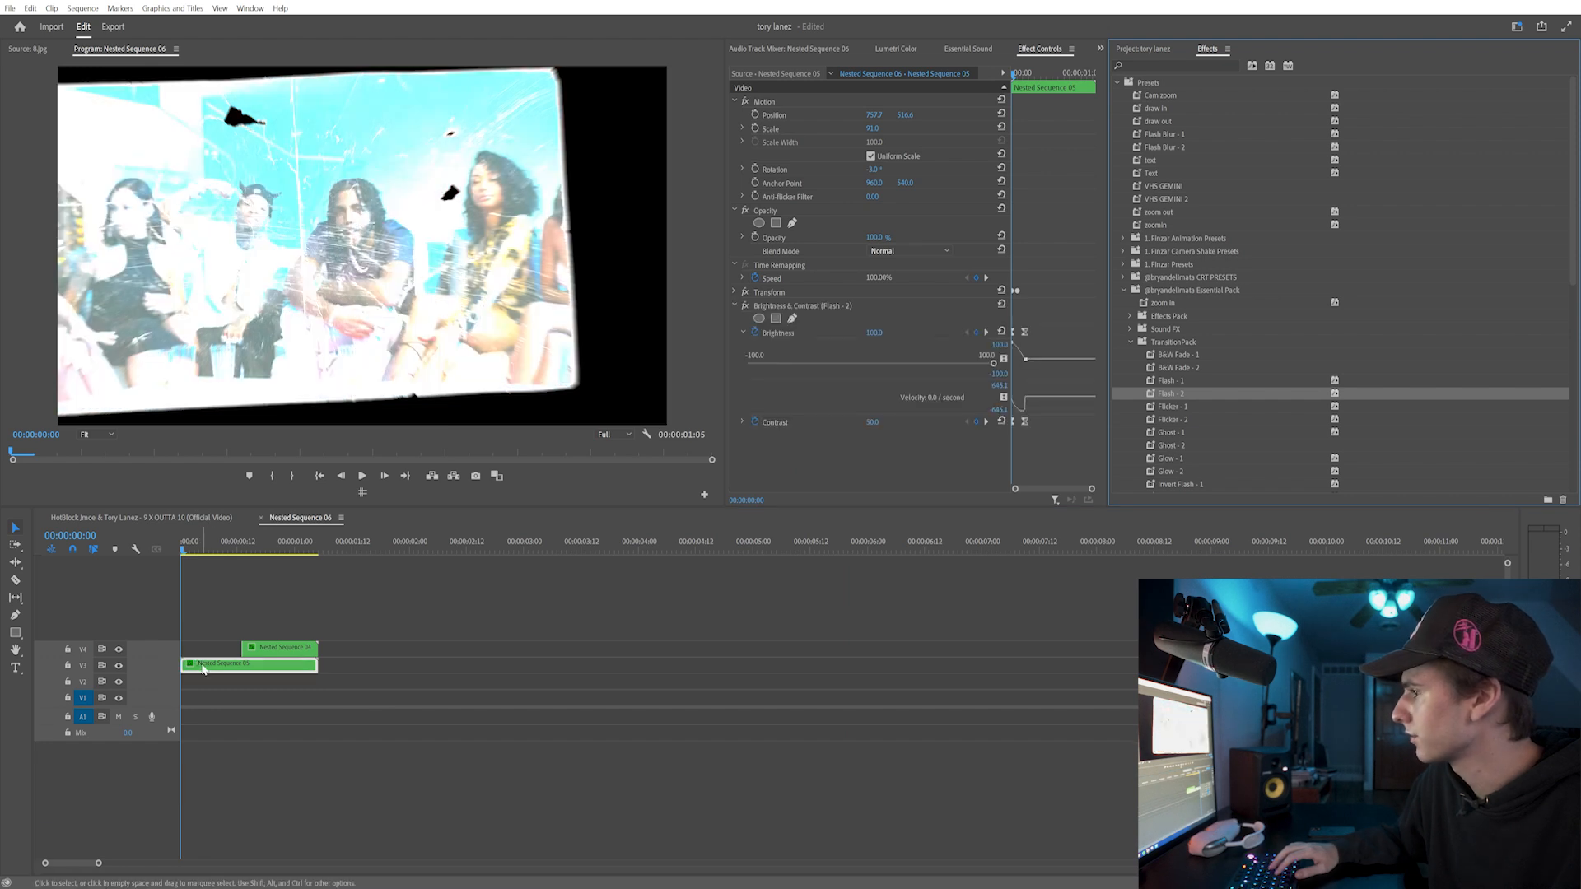
{"action": "left_click", "coordinate": [1013, 310]}
- Move the lower clip's ending brightness and contrast keyframes to two frames after its start and play the flash
{"action": "left_click", "coordinate": [384, 478]}
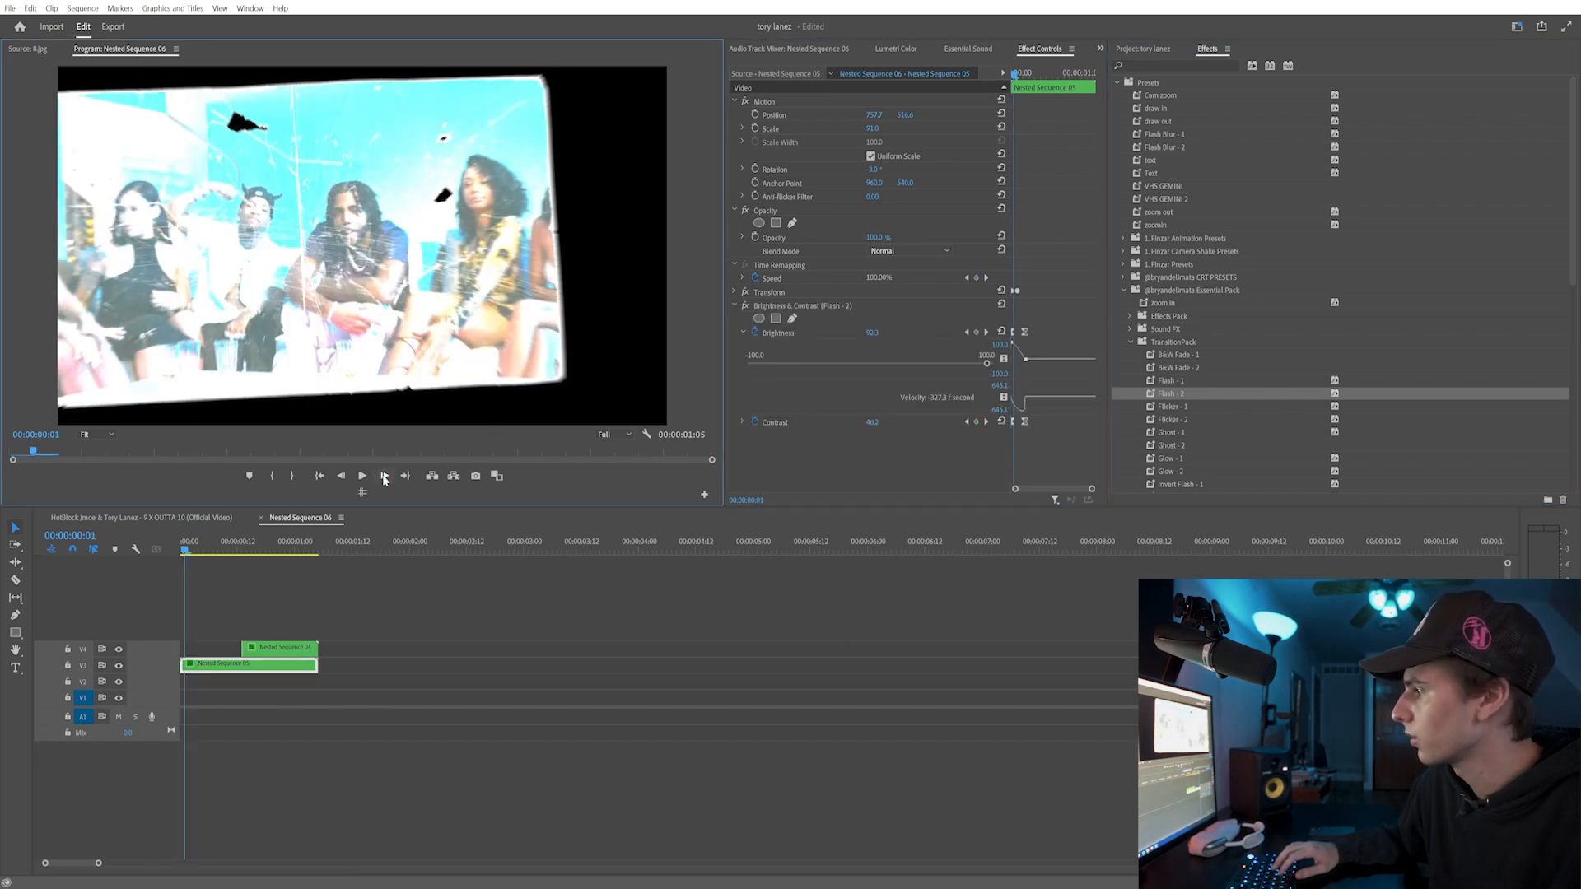
{"action": "left_click", "coordinate": [385, 477]}
{"action": "left_click_drag", "start_coordinate": [1030, 325], "coordinate": [1015, 424]}
{"action": "left_click_drag", "start_coordinate": [190, 550], "coordinate": [162, 551]}
{"action": "key", "text": "space"}
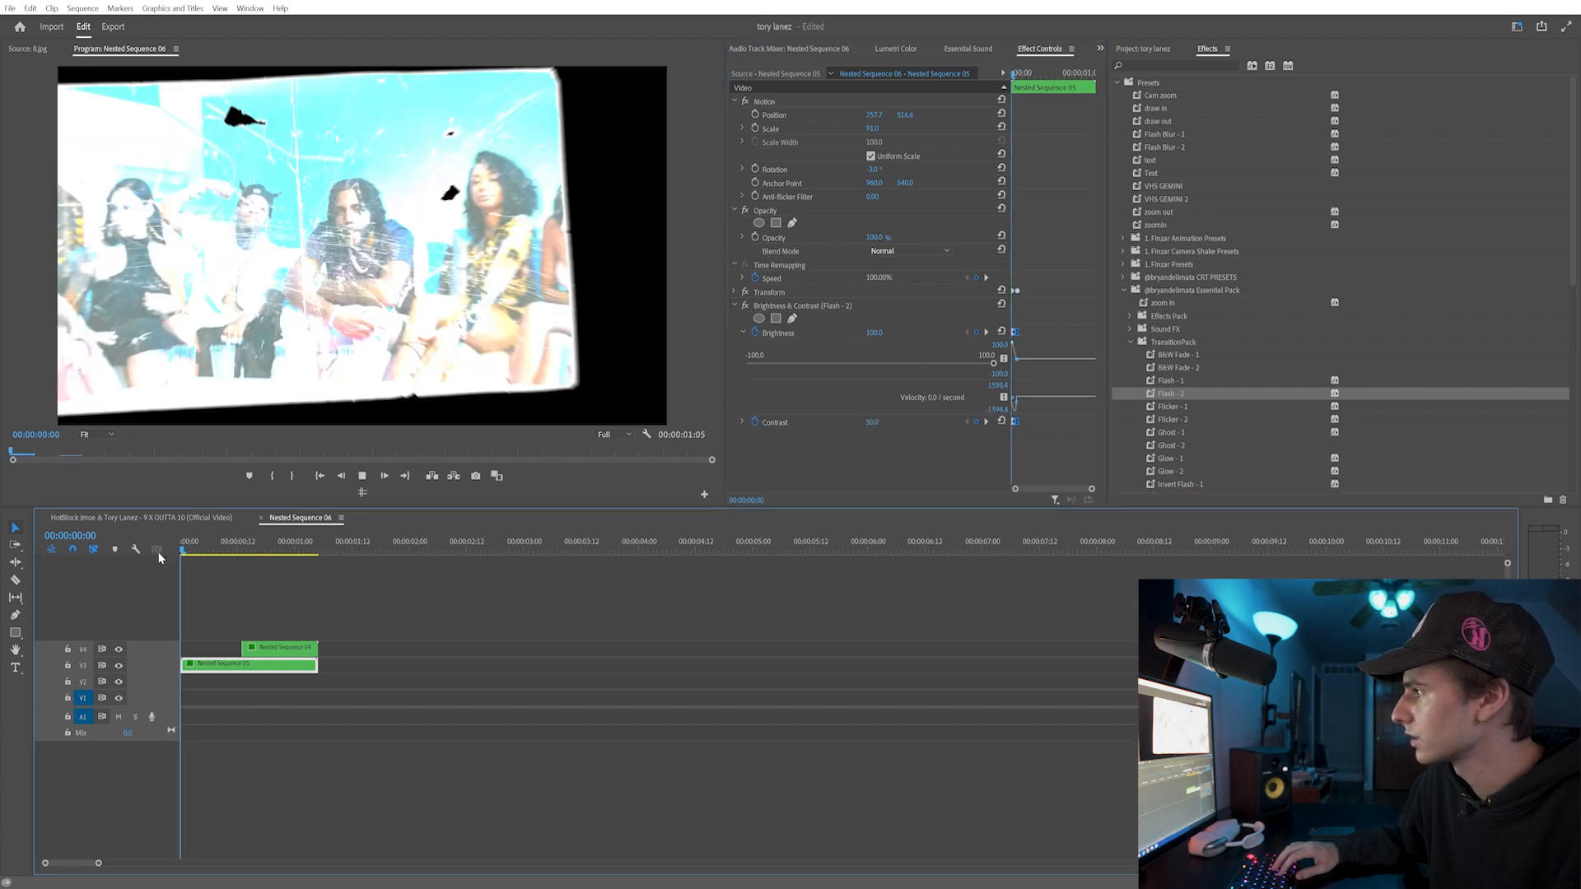
{"action": "key", "text": "space"}
- Apply the Flash - 2 preset to the upper photo clip and shorten its flash to two frames
{"action": "left_click_drag", "start_coordinate": [1169, 395], "coordinate": [280, 648]}
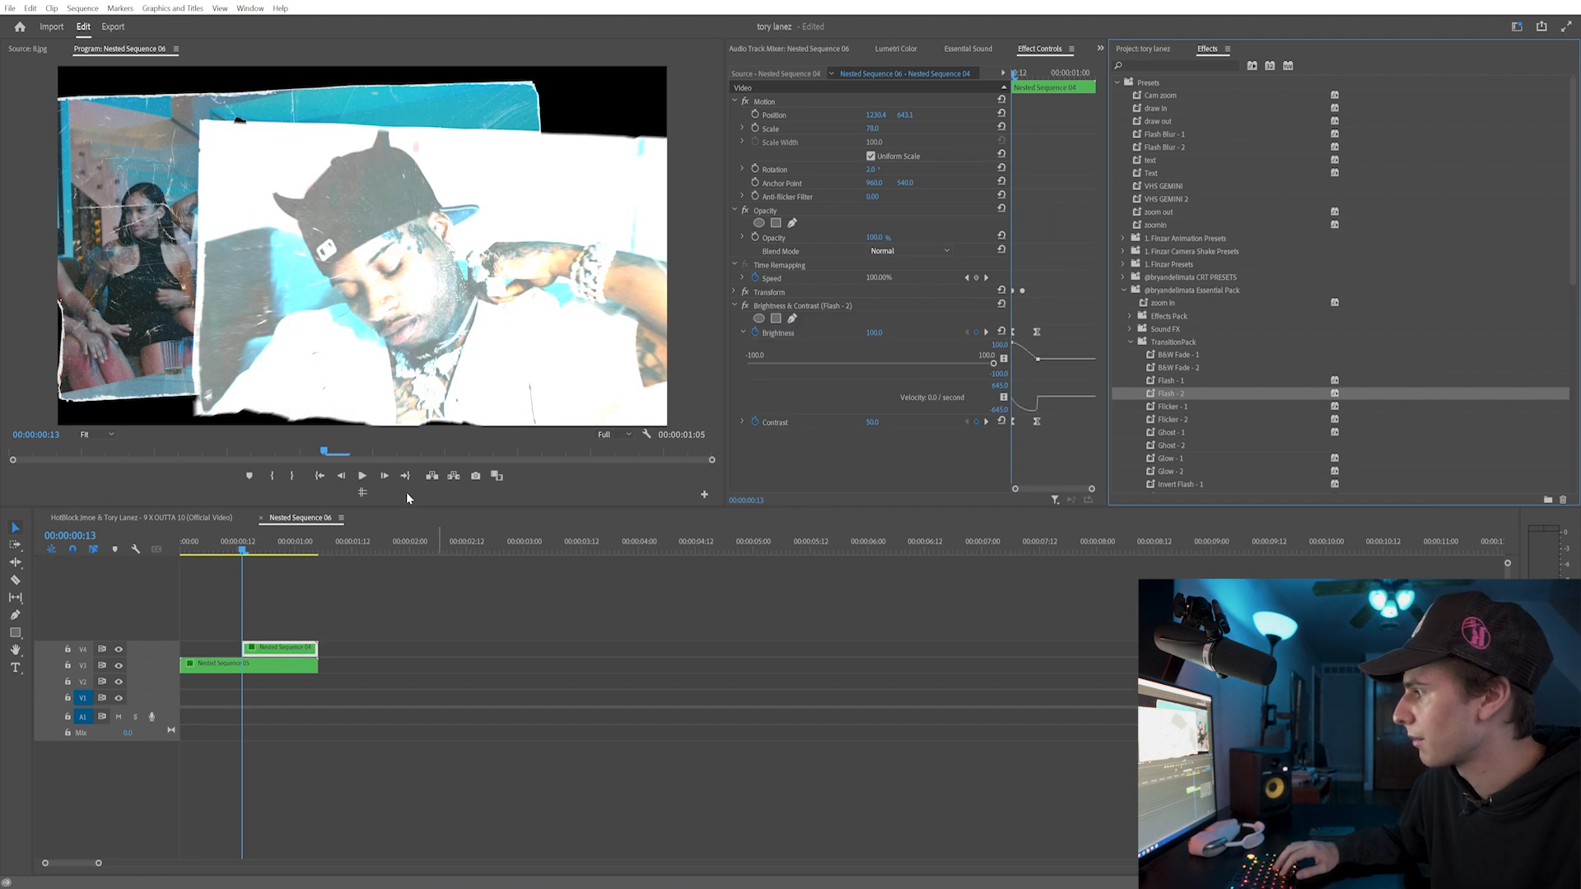
{"action": "left_click", "coordinate": [384, 476]}
{"action": "left_click", "coordinate": [384, 476]}
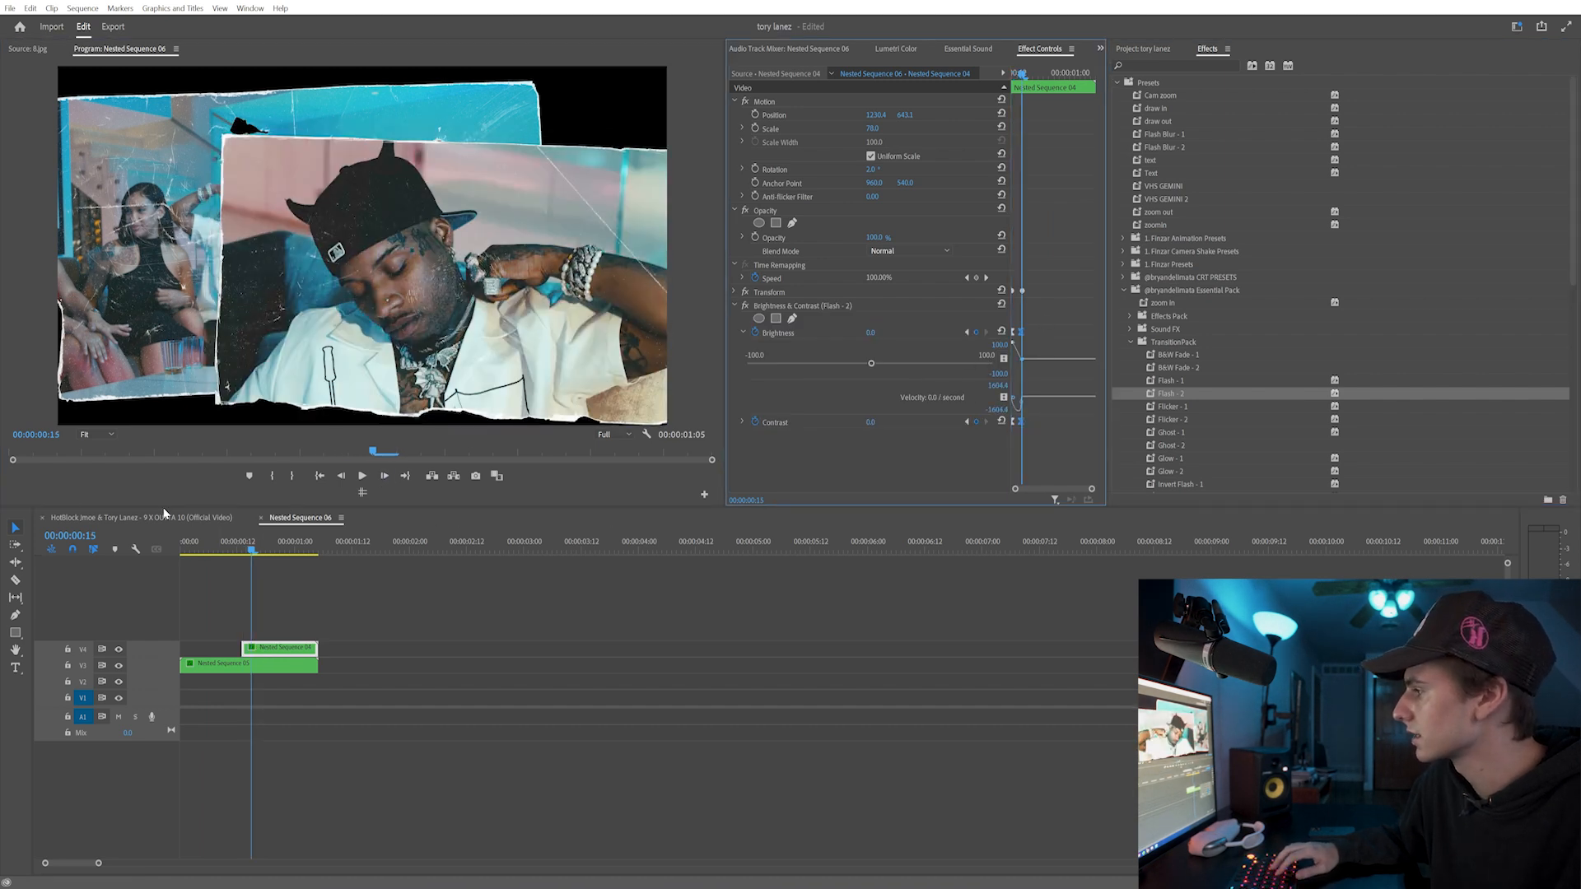
- Return to the main sequence and play back the transition into the flashing photos several times
{"action": "left_click", "coordinate": [164, 516]}
{"action": "left_click", "coordinate": [821, 550]}
{"action": "key", "text": "space"}
{"action": "left_click", "coordinate": [821, 550]}
{"action": "key", "text": "space"}
{"action": "left_click", "coordinate": [822, 550]}
{"action": "key", "text": "space"}
{"action": "key", "text": "space"}
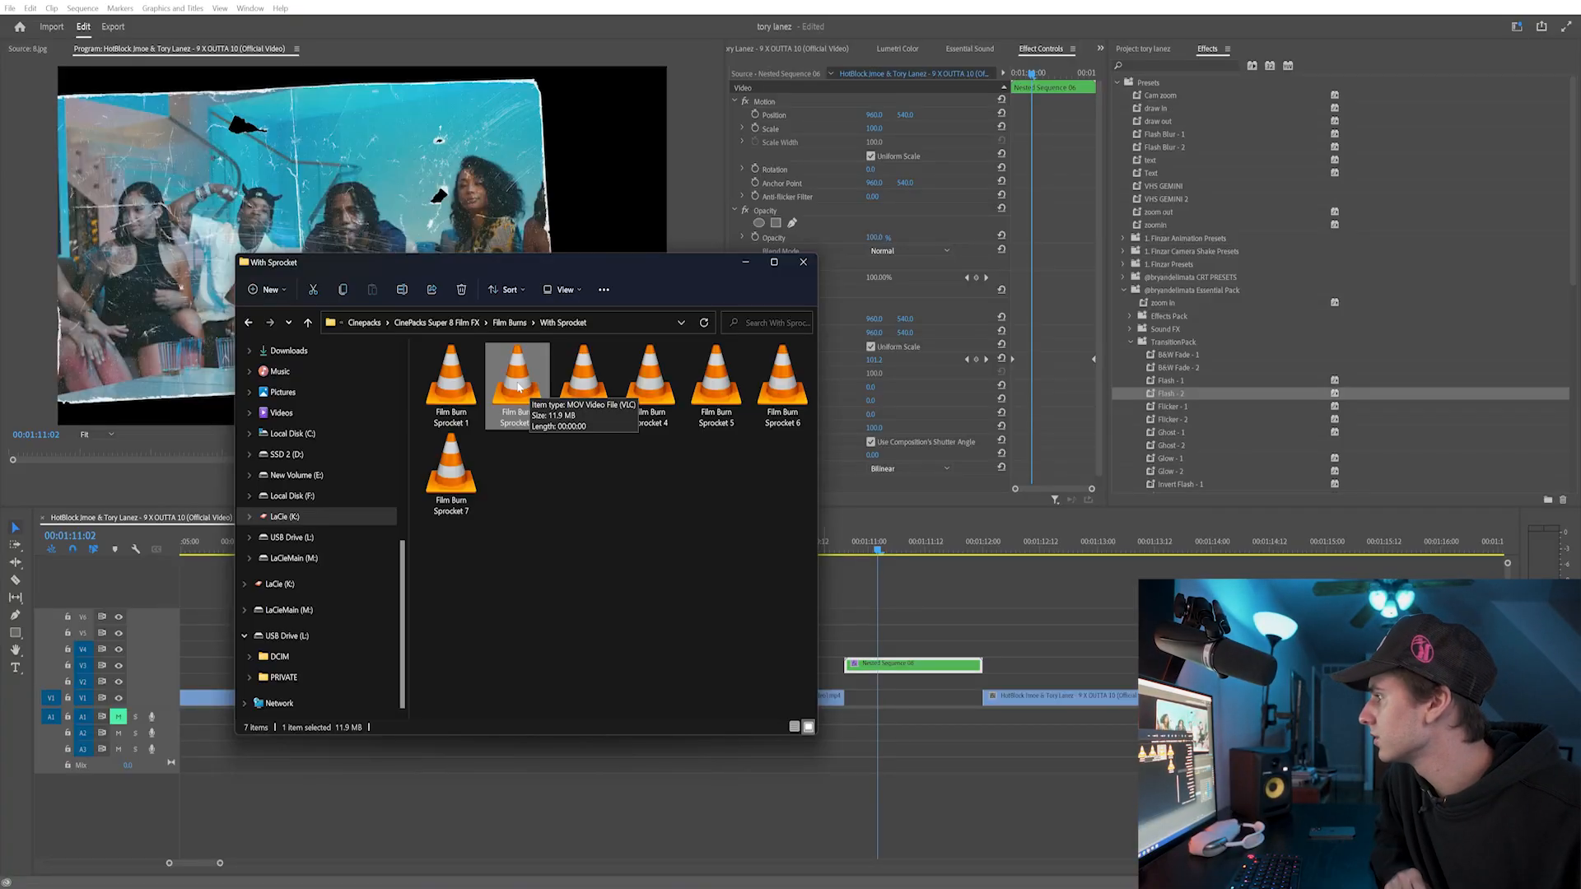
- Preview Film Burn Sprocket 2, place it above the start of the combined nest on V4 and set its blend mode to Screen
{"action": "double_click", "coordinate": [518, 386]}
{"action": "mouse_move", "coordinate": [515, 371]}
{"action": "left_mouse_down"}
{"action": "mouse_move", "coordinate": [605, 369]}
{"action": "mouse_move", "coordinate": [799, 595]}
{"action": "left_mouse_up"}
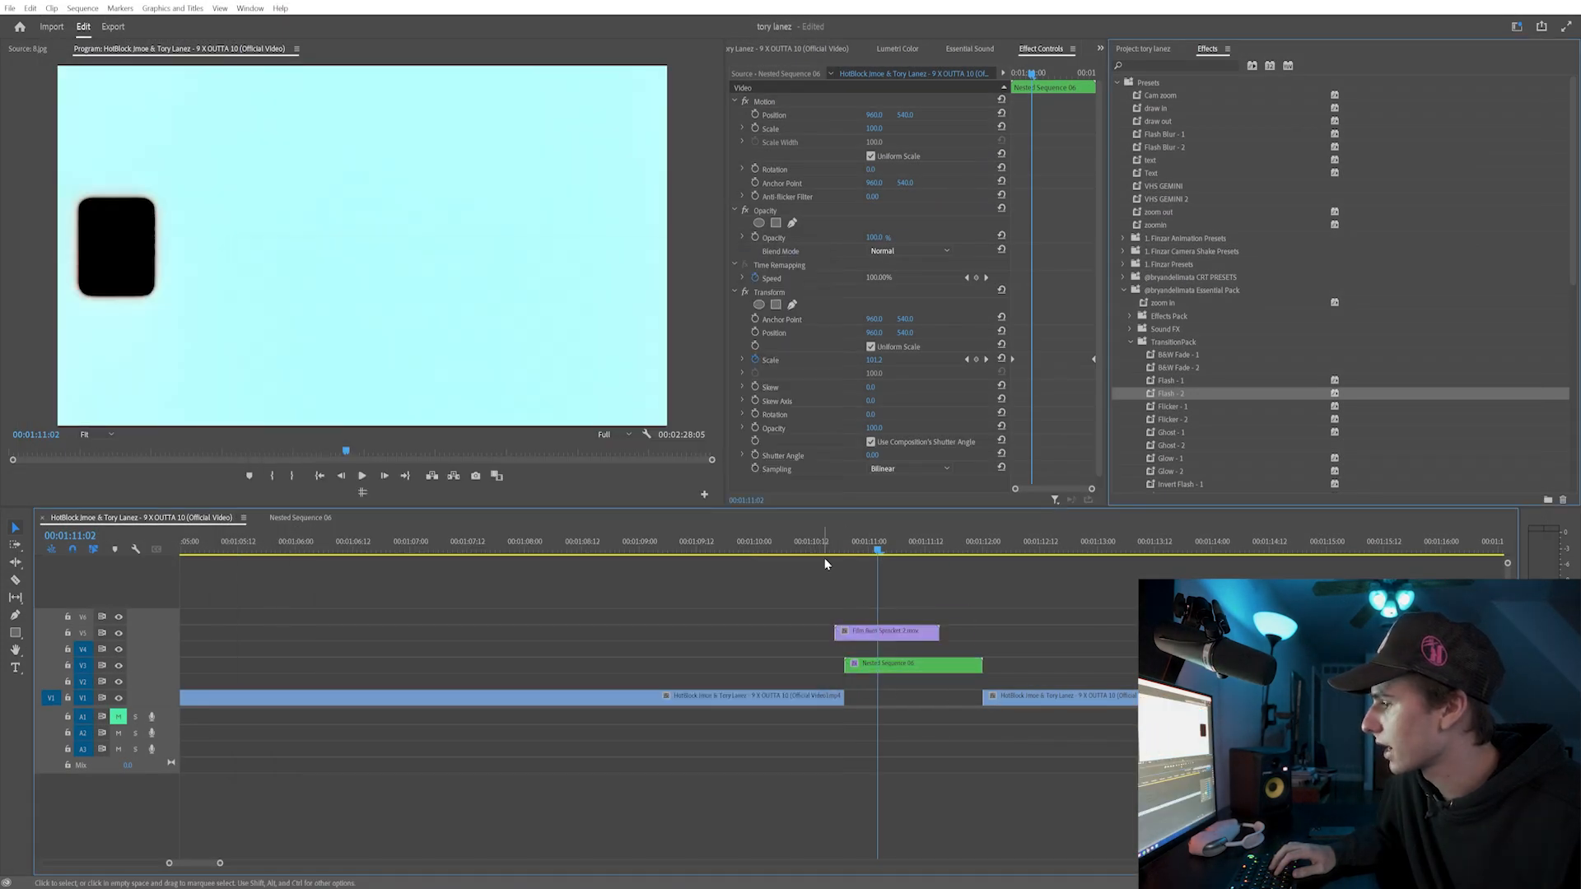
{"action": "right_click", "coordinate": [864, 648]}
{"action": "left_click", "coordinate": [927, 733]}
{"action": "left_click", "coordinate": [902, 250]}
{"action": "left_click", "coordinate": [947, 381]}
- Cut out the middle of the film burn clip and close the gap between its remaining pieces
{"action": "mouse_move", "coordinate": [849, 551]}
{"action": "left_mouse_down"}
{"action": "mouse_move", "coordinate": [822, 552]}
{"action": "mouse_move", "coordinate": [876, 559]}
{"action": "left_mouse_up"}
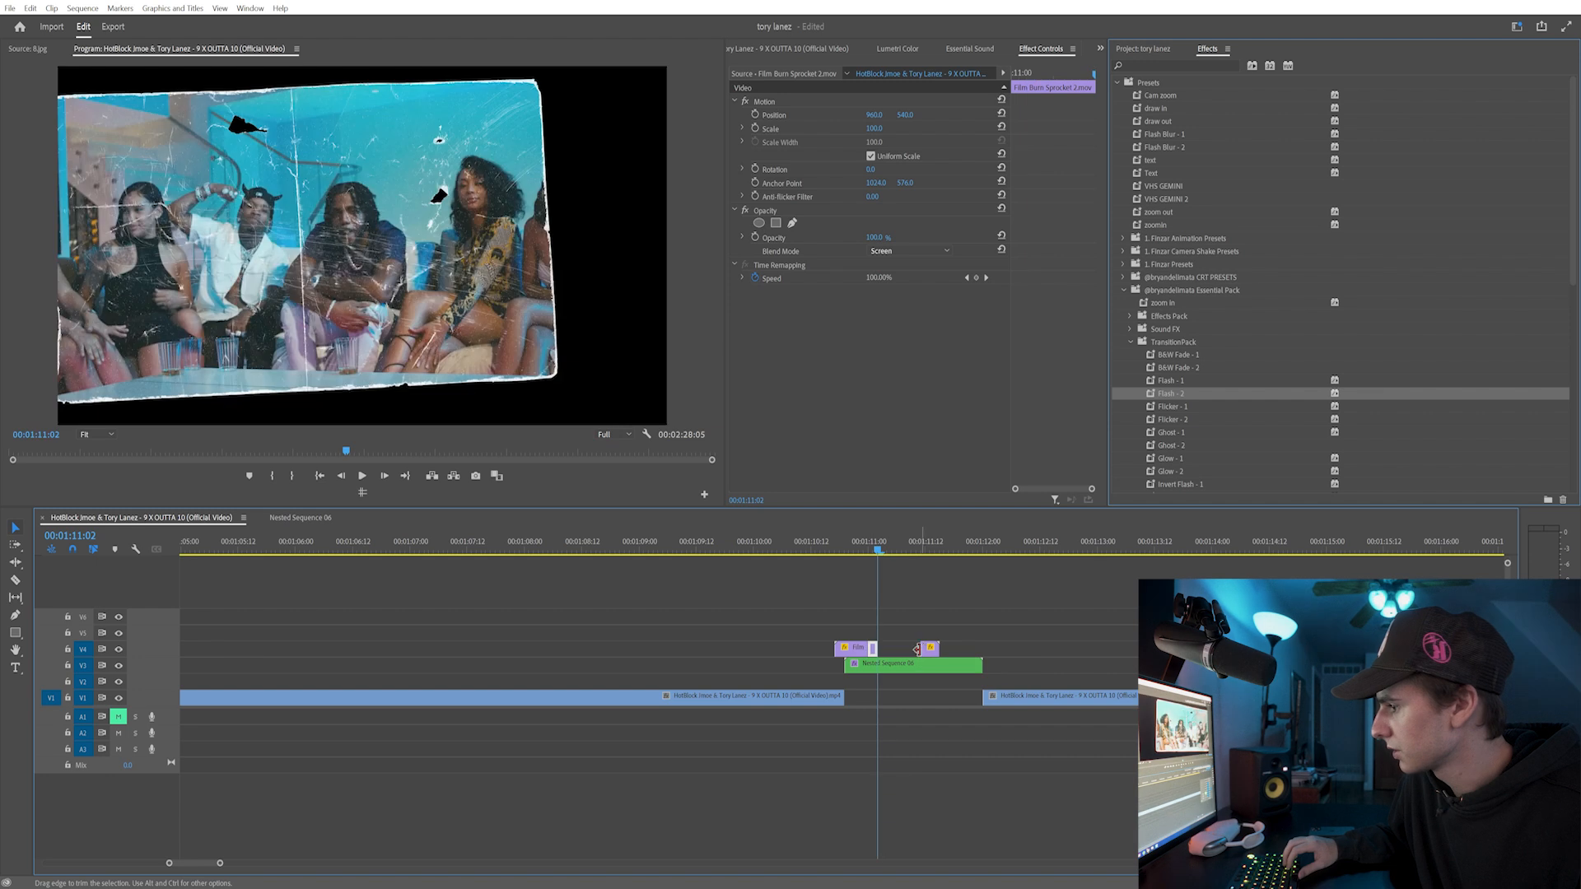
{"action": "left_click_drag", "start_coordinate": [928, 648], "coordinate": [887, 648]}
{"action": "left_click_drag", "start_coordinate": [865, 546], "coordinate": [877, 554]}
- Select all pieces of the shortened film burn on V4 and nest them
{"action": "left_click_drag", "start_coordinate": [904, 629], "coordinate": [840, 649]}
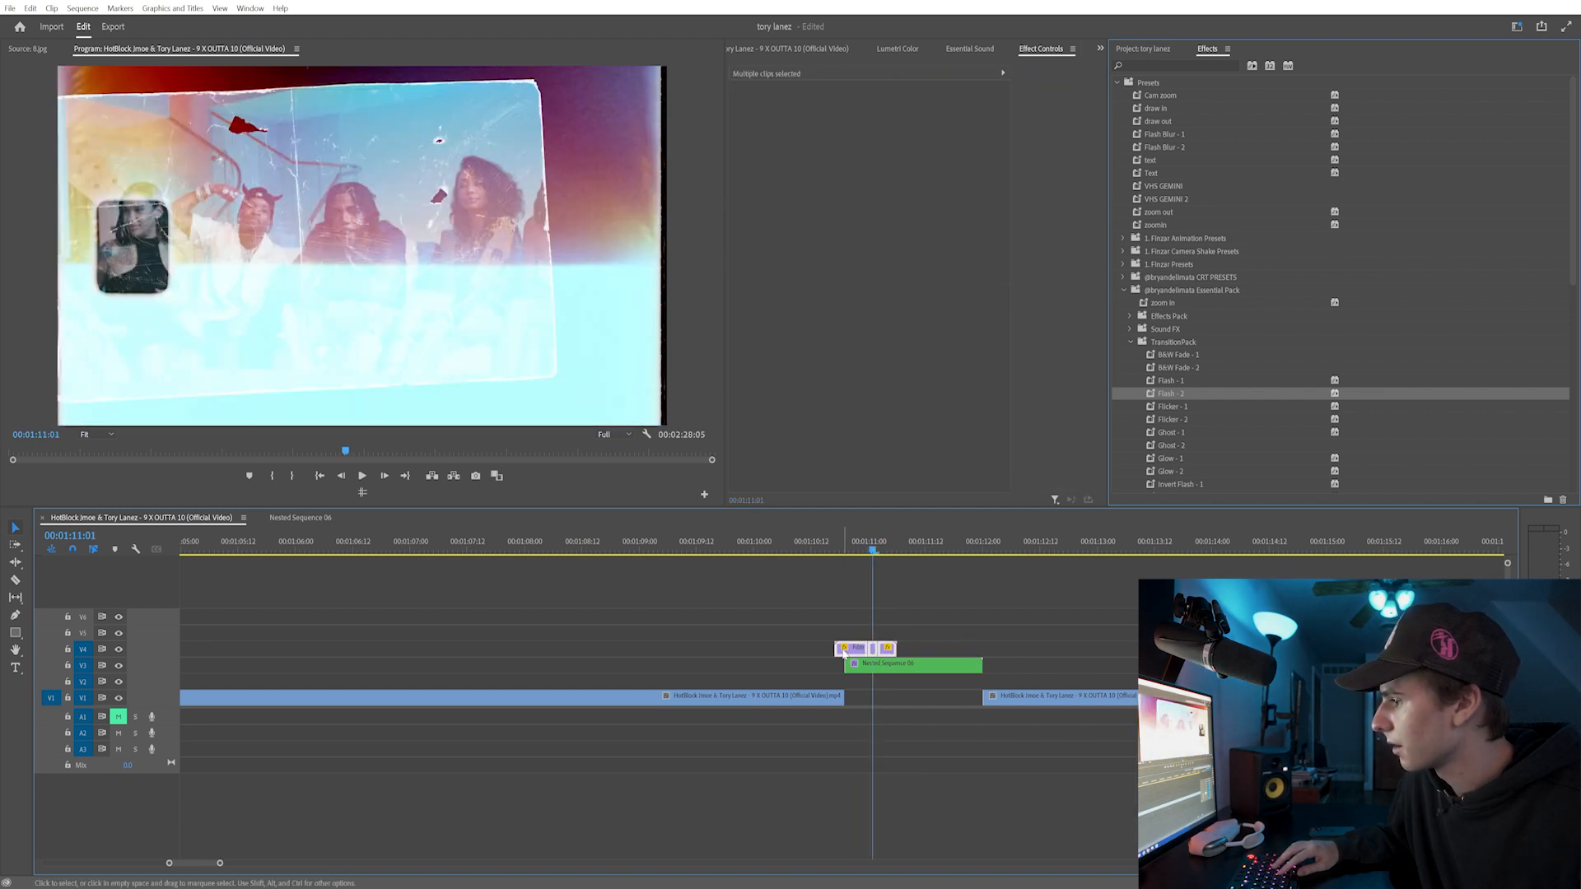
{"action": "right_click", "coordinate": [839, 649]}
{"action": "left_click", "coordinate": [874, 413]}
{"action": "key", "text": "Return"}
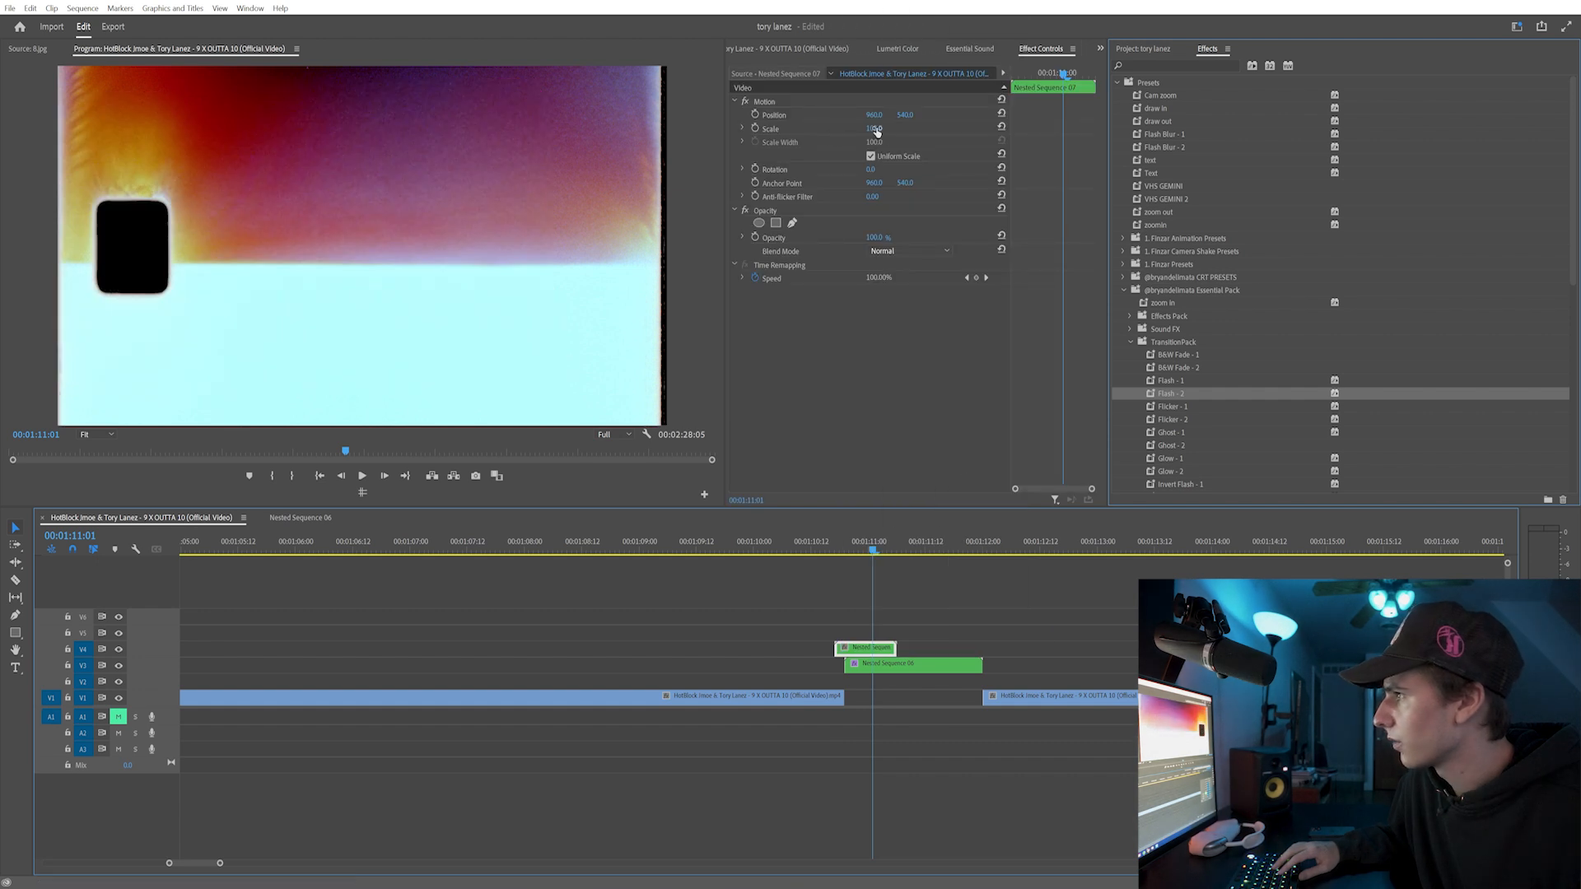
- Enlarge the nested film burn, shift it horizontally to 697 so the sprocket hole leaves the frame, and set its blend mode to Screen
{"action": "left_click_drag", "start_coordinate": [874, 129], "coordinate": [648, 116]}
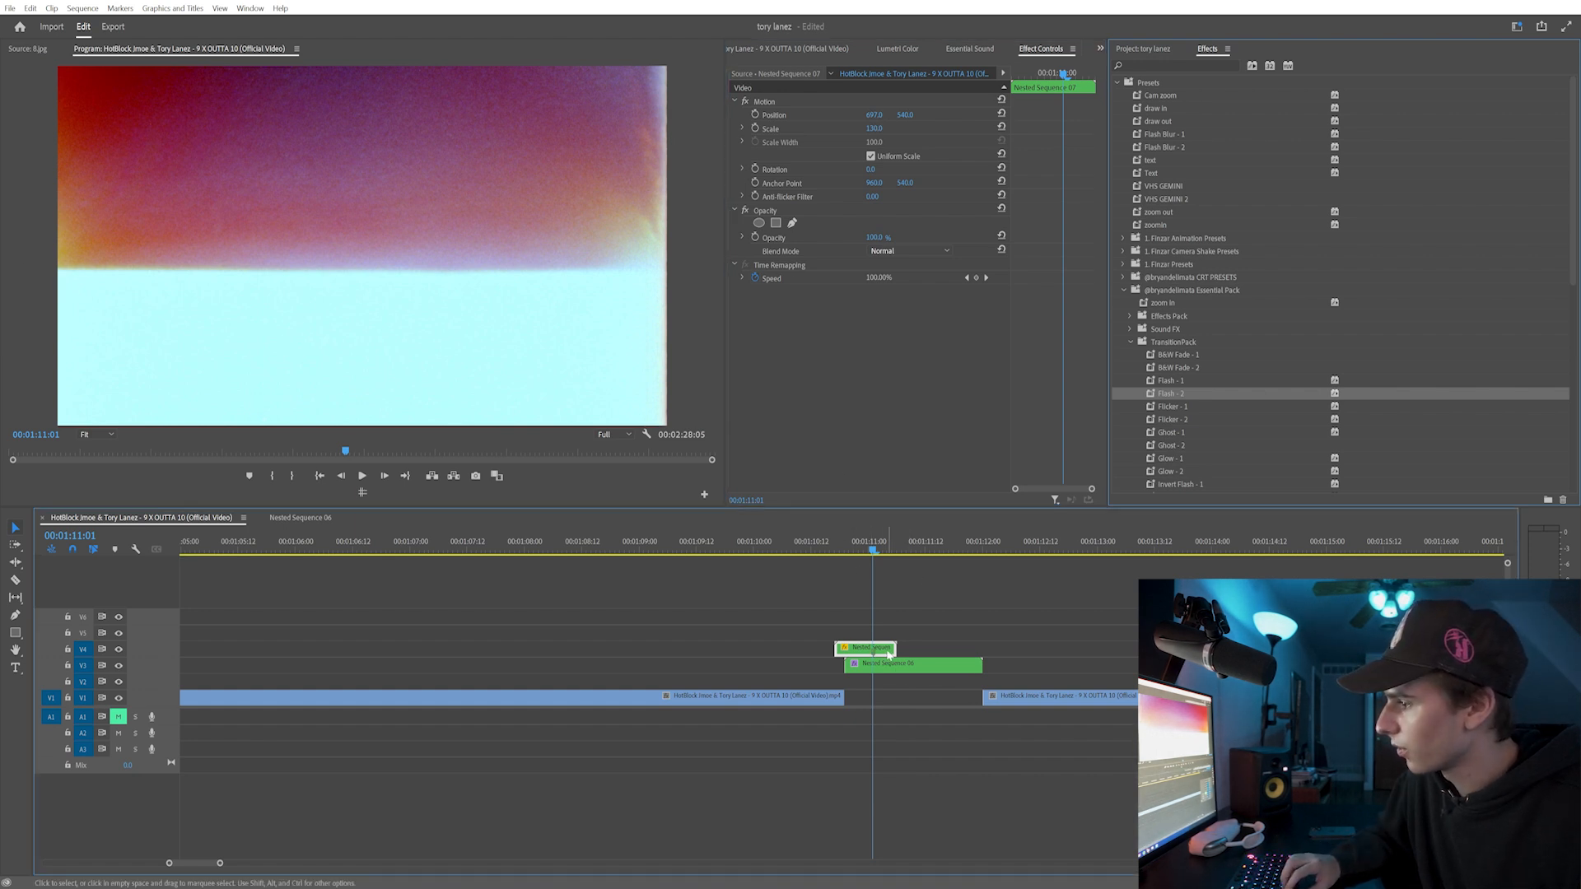
{"action": "left_click", "coordinate": [885, 252]}
{"action": "left_click", "coordinate": [891, 392]}
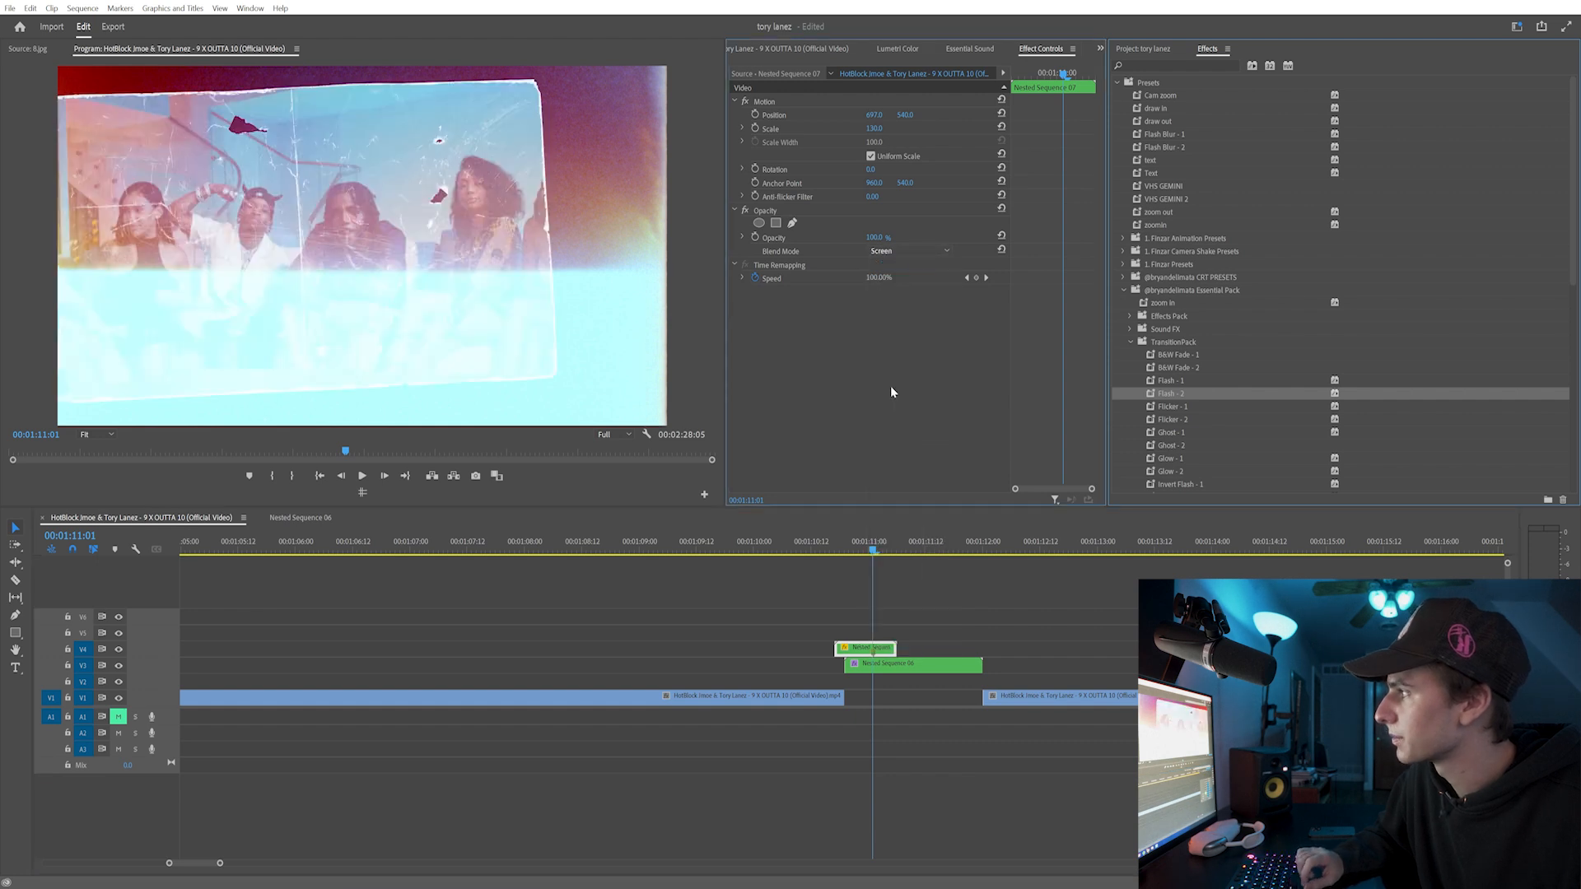
- Move the nested film burn earlier so it straddles the cut into the photo nest, and check the frames around it
{"action": "left_click_drag", "start_coordinate": [886, 661], "coordinate": [856, 656]}
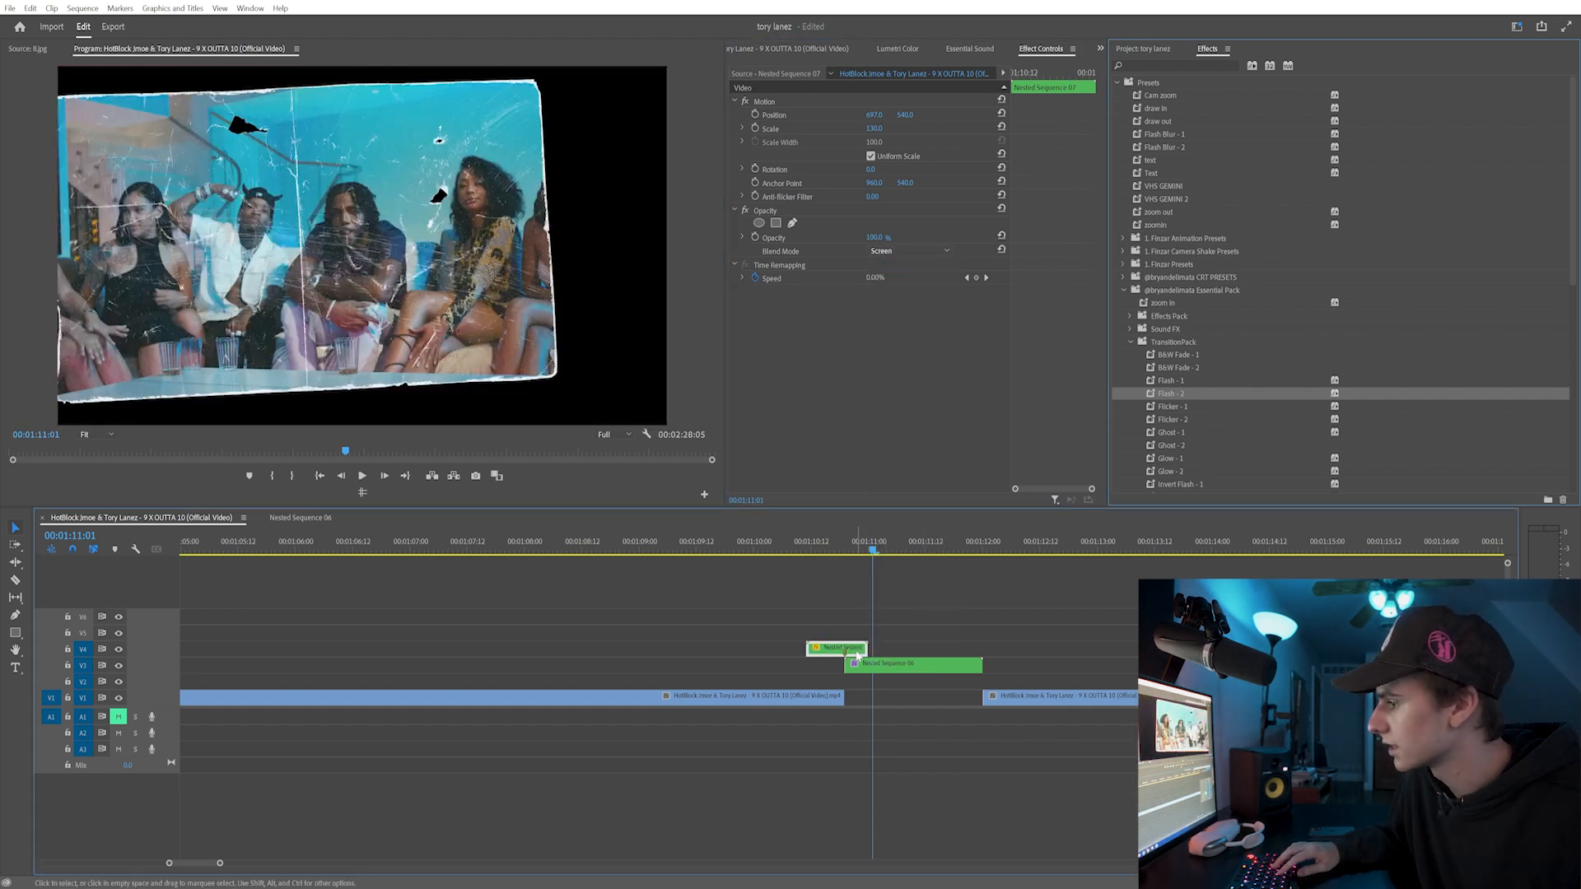
{"action": "left_click", "coordinate": [834, 549]}
{"action": "left_click", "coordinate": [851, 551]}
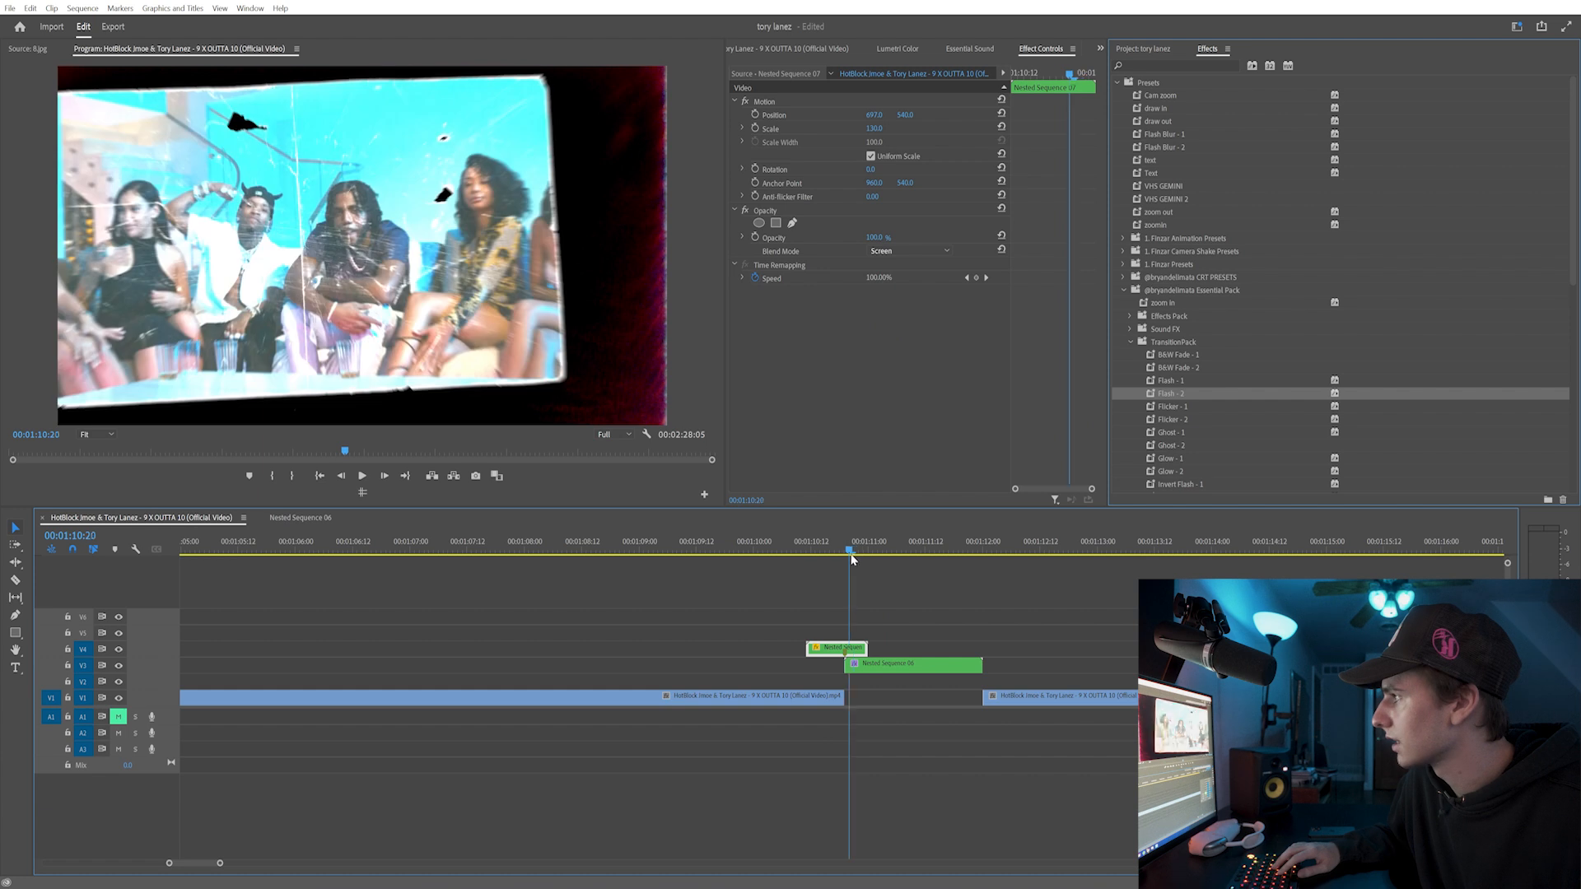
{"action": "left_click", "coordinate": [838, 553]}
- Preview another sprocket film burn from the With Sprocket folder and place it on V6 over the end of the photo nest
{"action": "left_click_drag", "start_coordinate": [840, 556], "coordinate": [958, 567]}
{"action": "mouse_move", "coordinate": [724, 885]}
{"action": "left_click", "coordinate": [783, 840]}
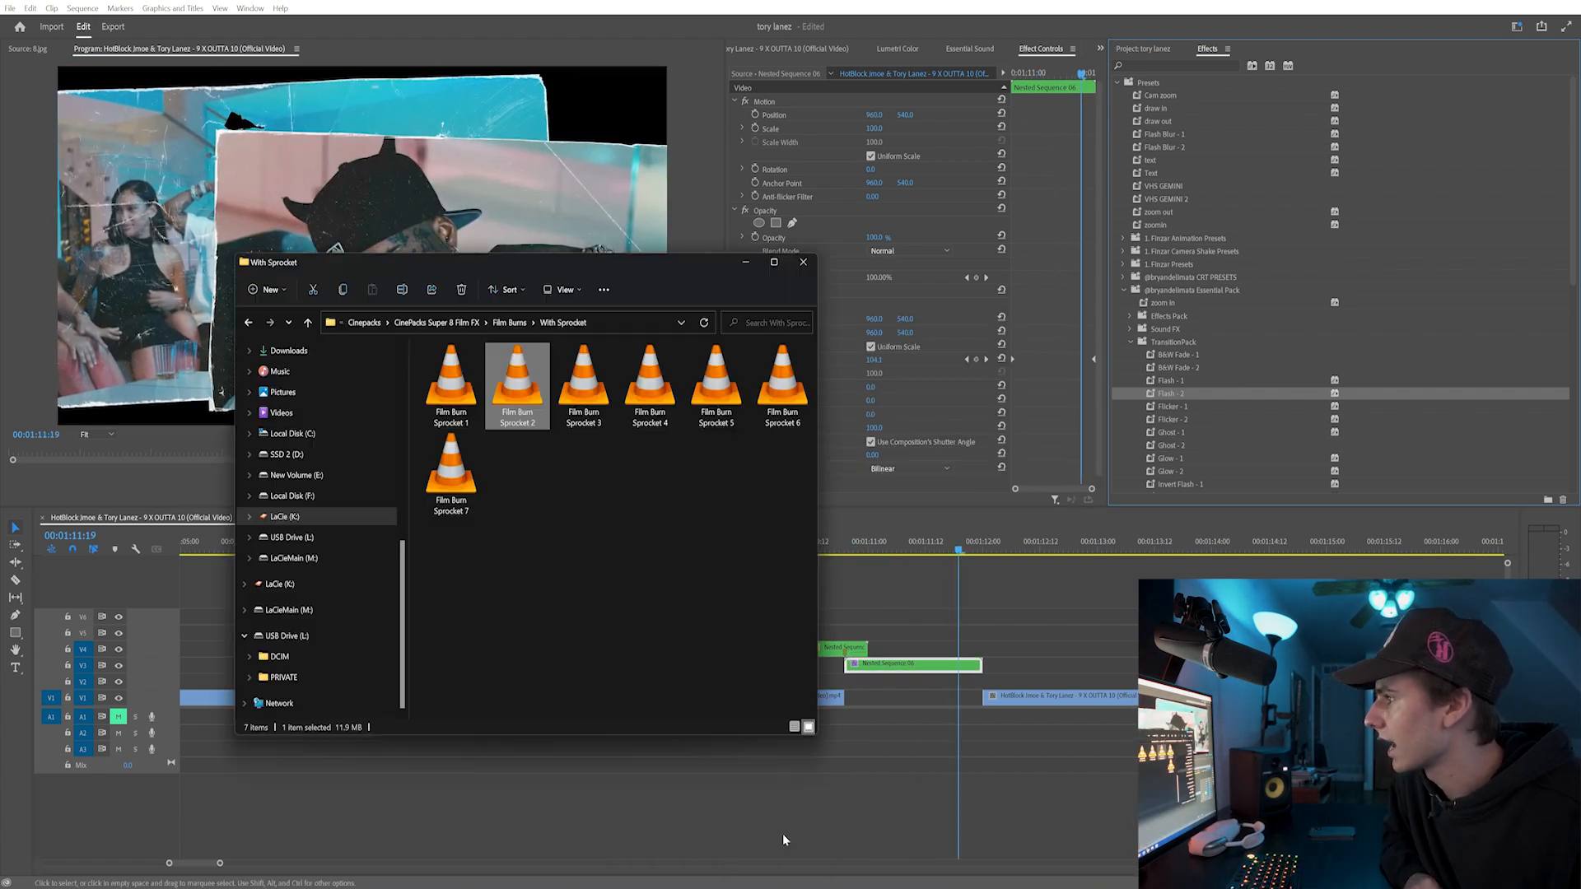
{"action": "double_click", "coordinate": [706, 399]}
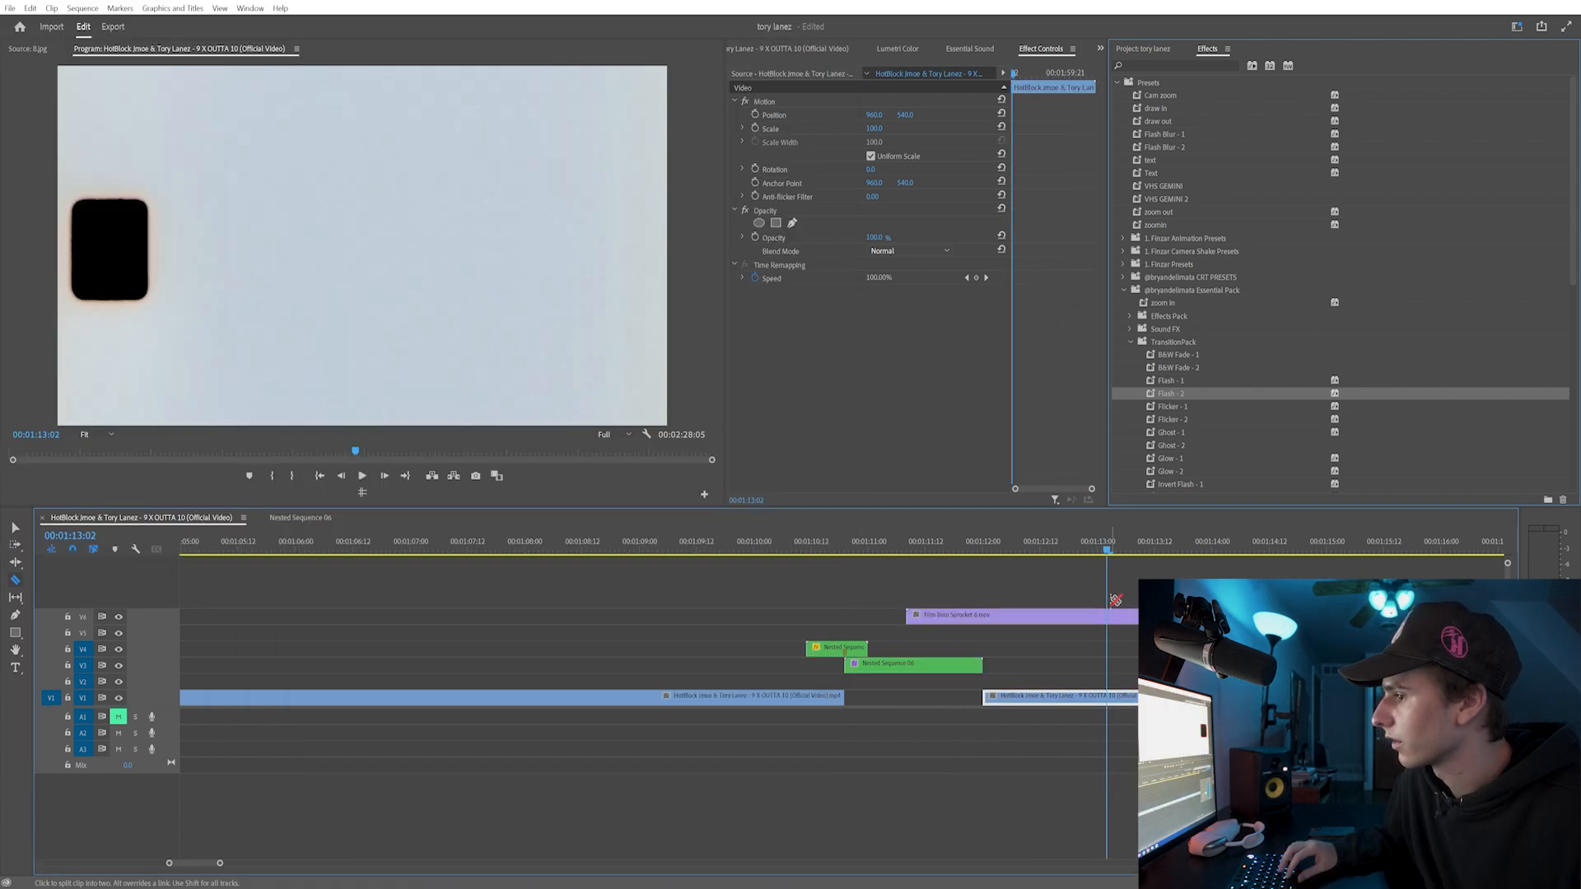
- Cut the sprocket film burn on V6, select all its pieces and nest them
{"action": "left_click_drag", "start_coordinate": [1129, 558], "coordinate": [1135, 554]}
{"action": "key", "text": "v"}
{"action": "left_click", "coordinate": [1121, 618]}
{"action": "left_click_drag", "start_coordinate": [1144, 586], "coordinate": [1048, 619]}
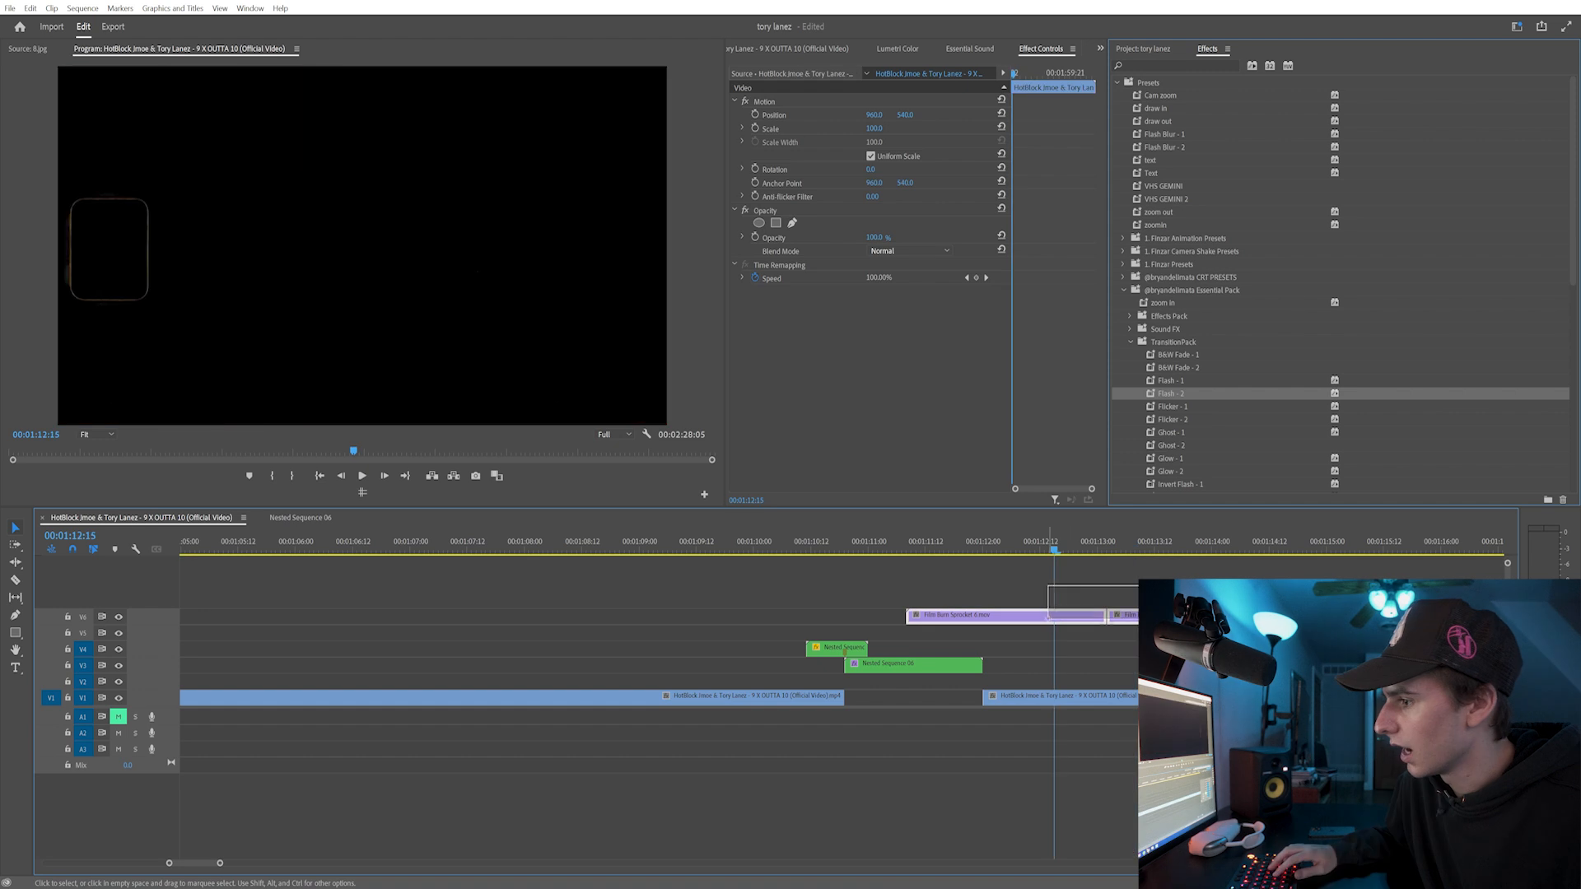
{"action": "right_click", "coordinate": [1068, 574]}
{"action": "left_click", "coordinate": [1100, 570]}
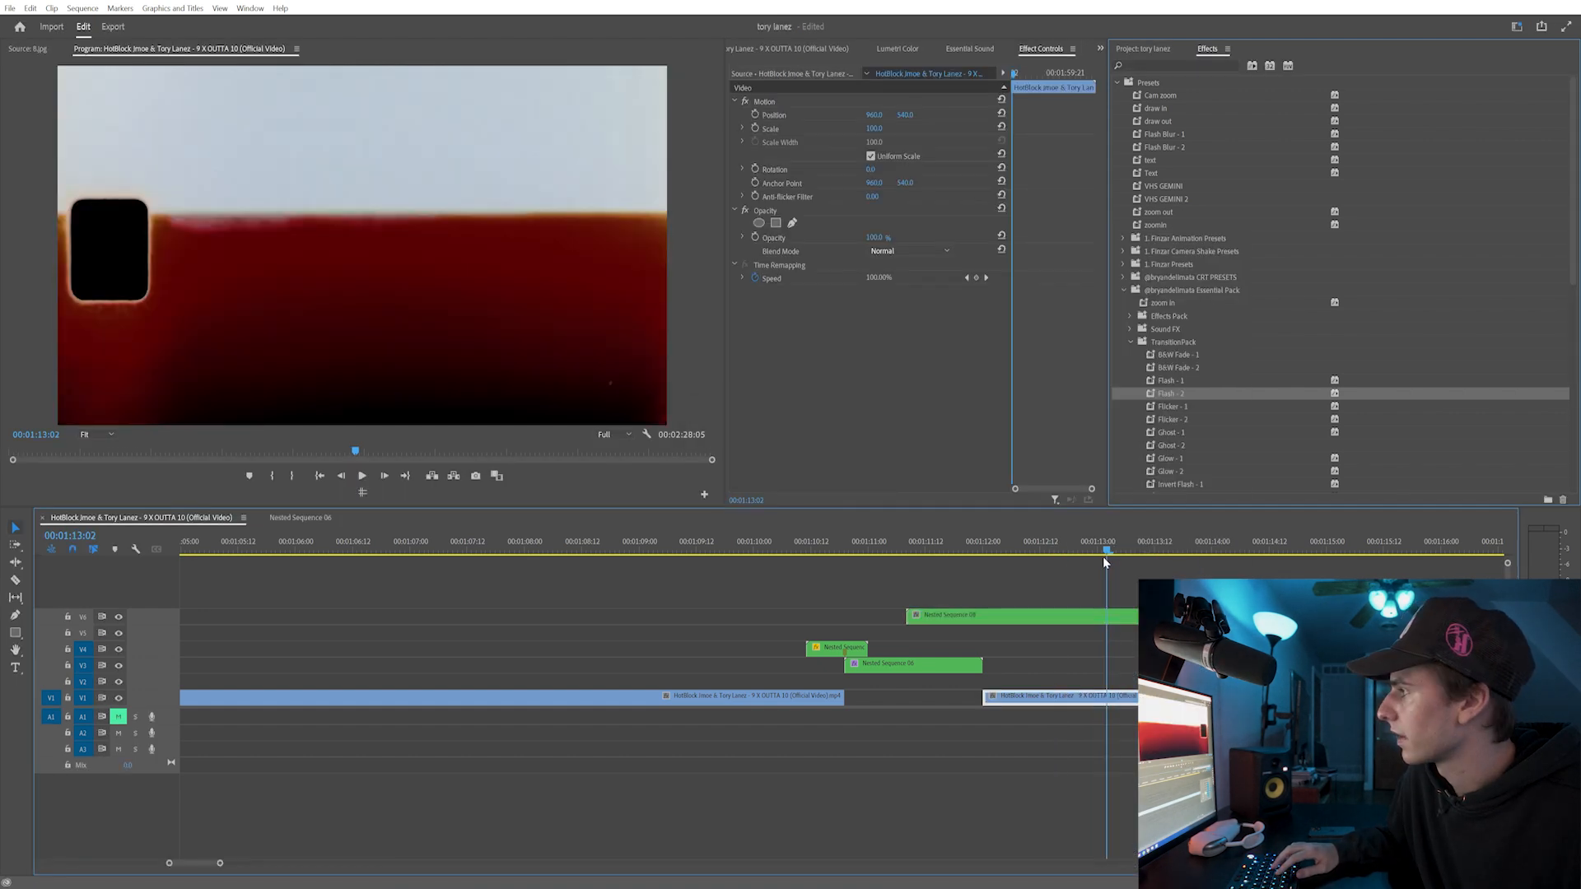
- Trim the nested film burn to a short section around the cut out of the photo nest and set its blend mode to Screen
{"action": "left_click_drag", "start_coordinate": [1105, 562], "coordinate": [1100, 564]}
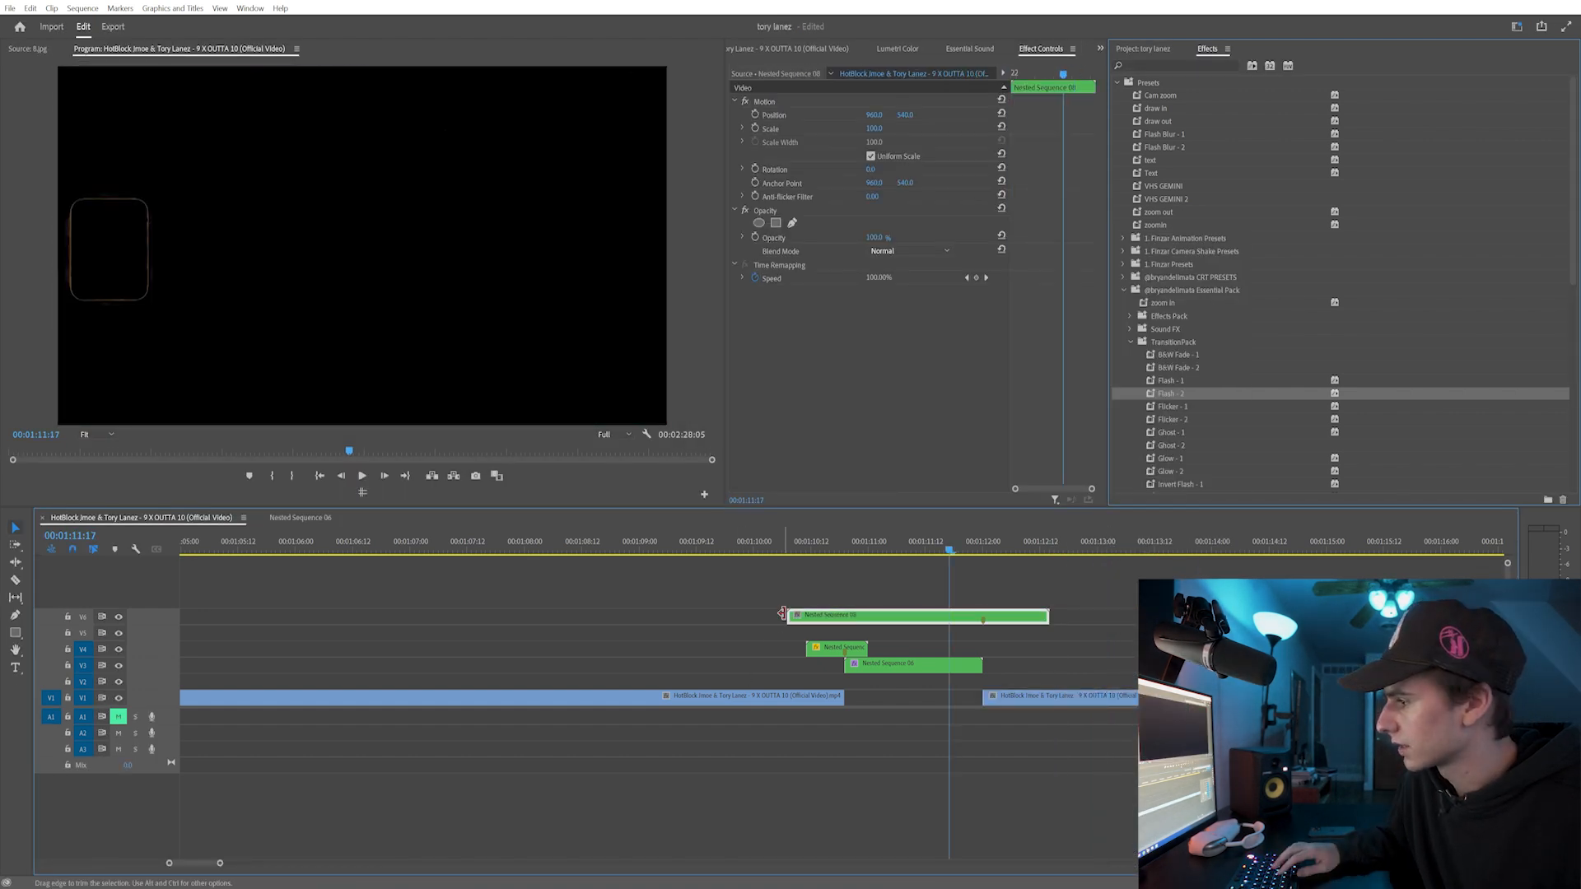
{"action": "left_click_drag", "start_coordinate": [782, 614], "coordinate": [1015, 617]}
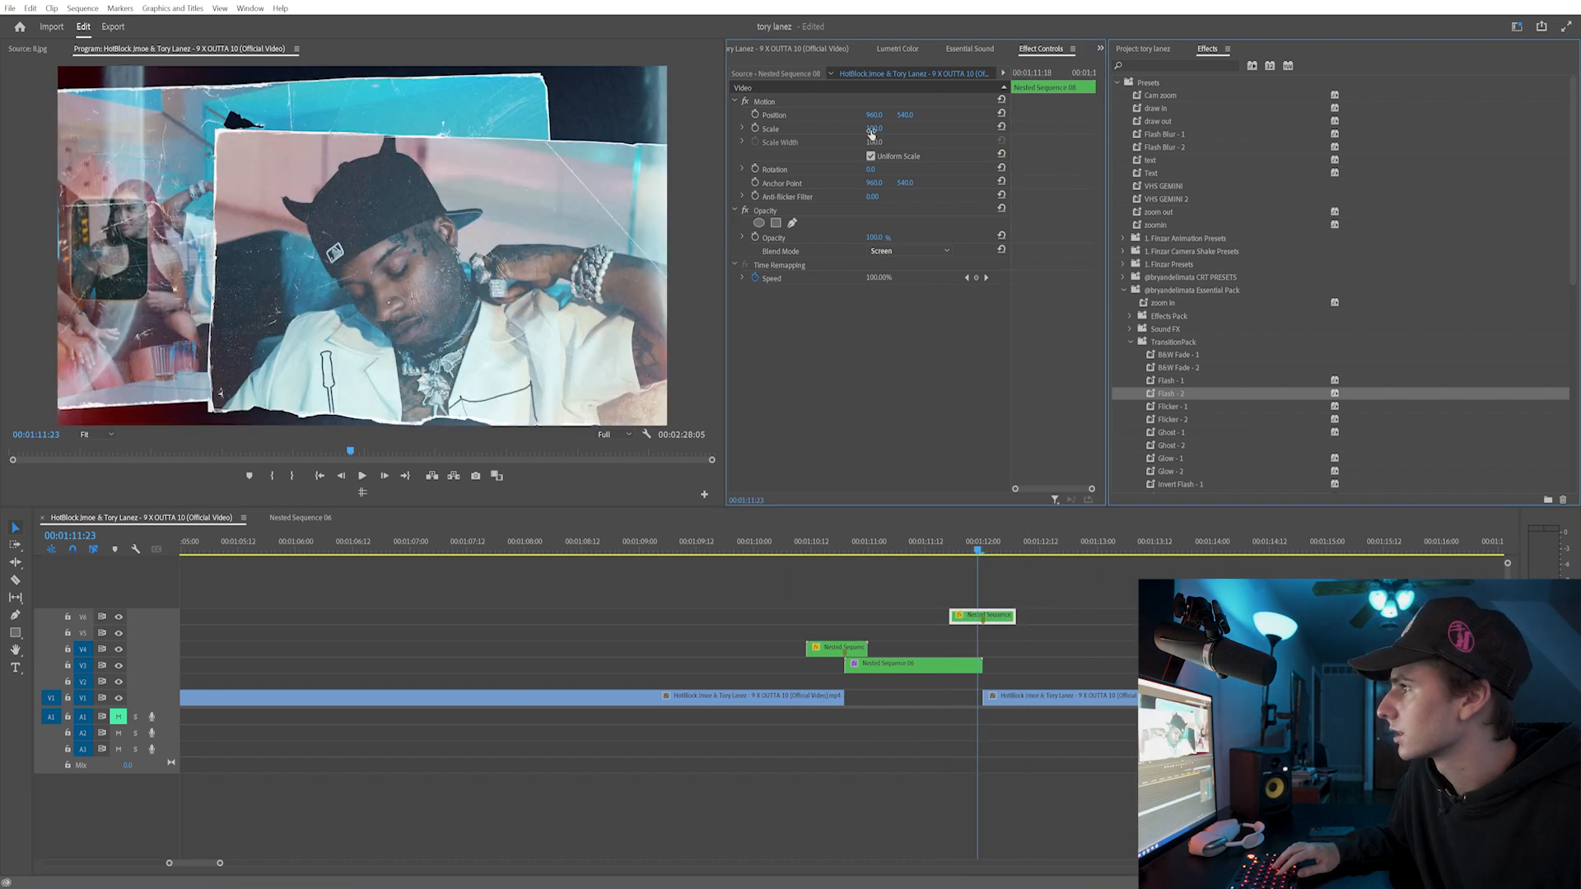
- Scale the second nested film burn to 143, move it down to V4 and play back the transition
{"action": "left_click_drag", "start_coordinate": [870, 129], "coordinate": [642, 114]}
{"action": "key", "text": "ctrl+z"}
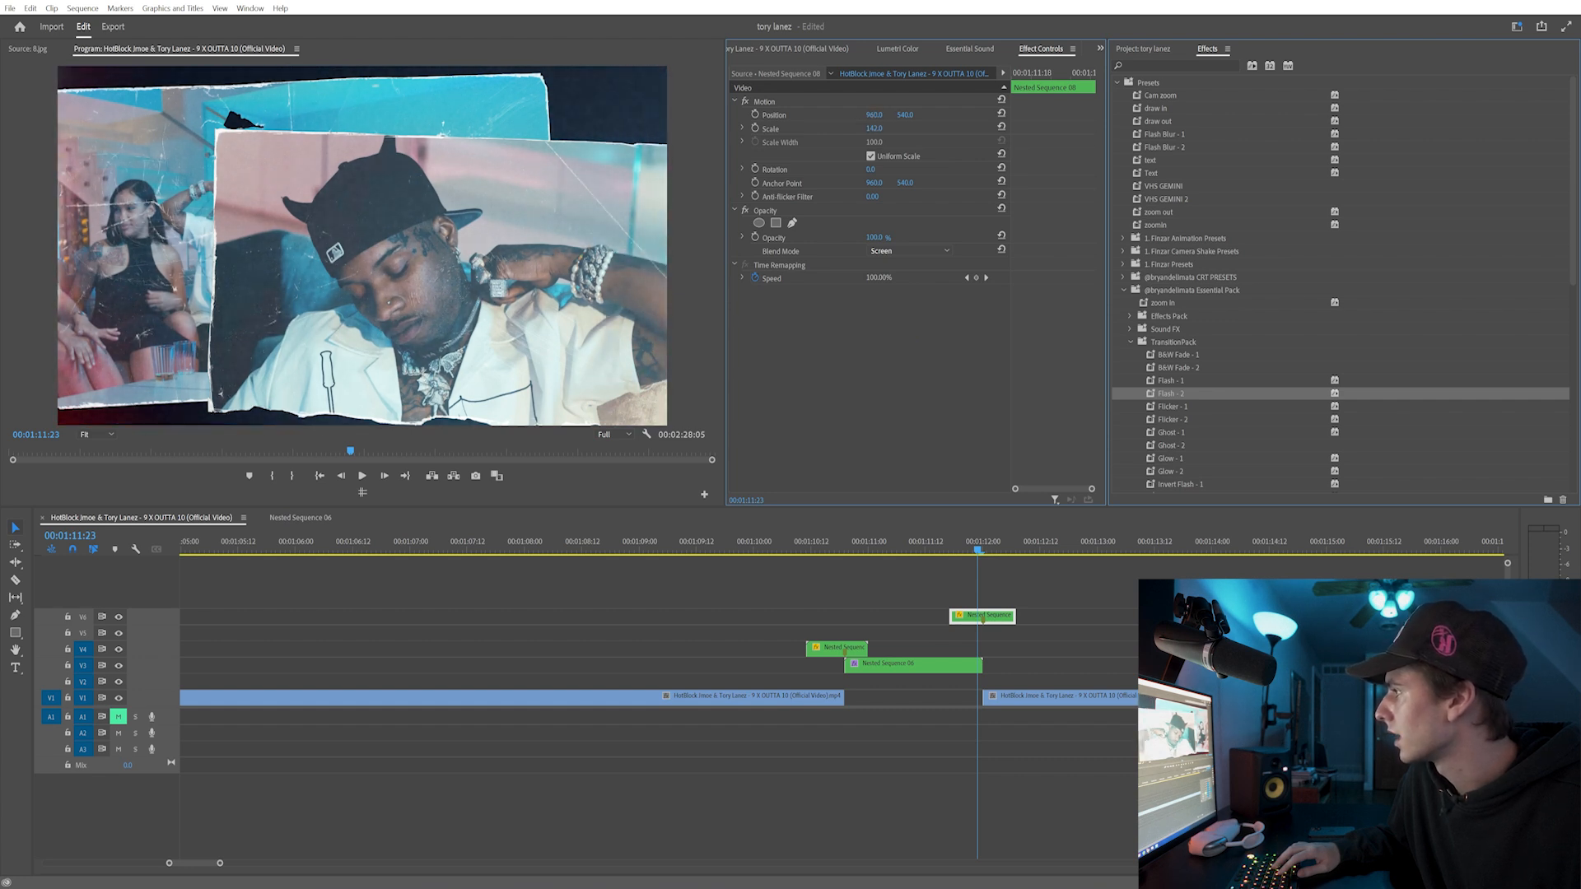
{"action": "left_click_drag", "start_coordinate": [974, 623], "coordinate": [974, 654]}
{"action": "left_click", "coordinate": [764, 531]}
{"action": "key", "text": "space"}
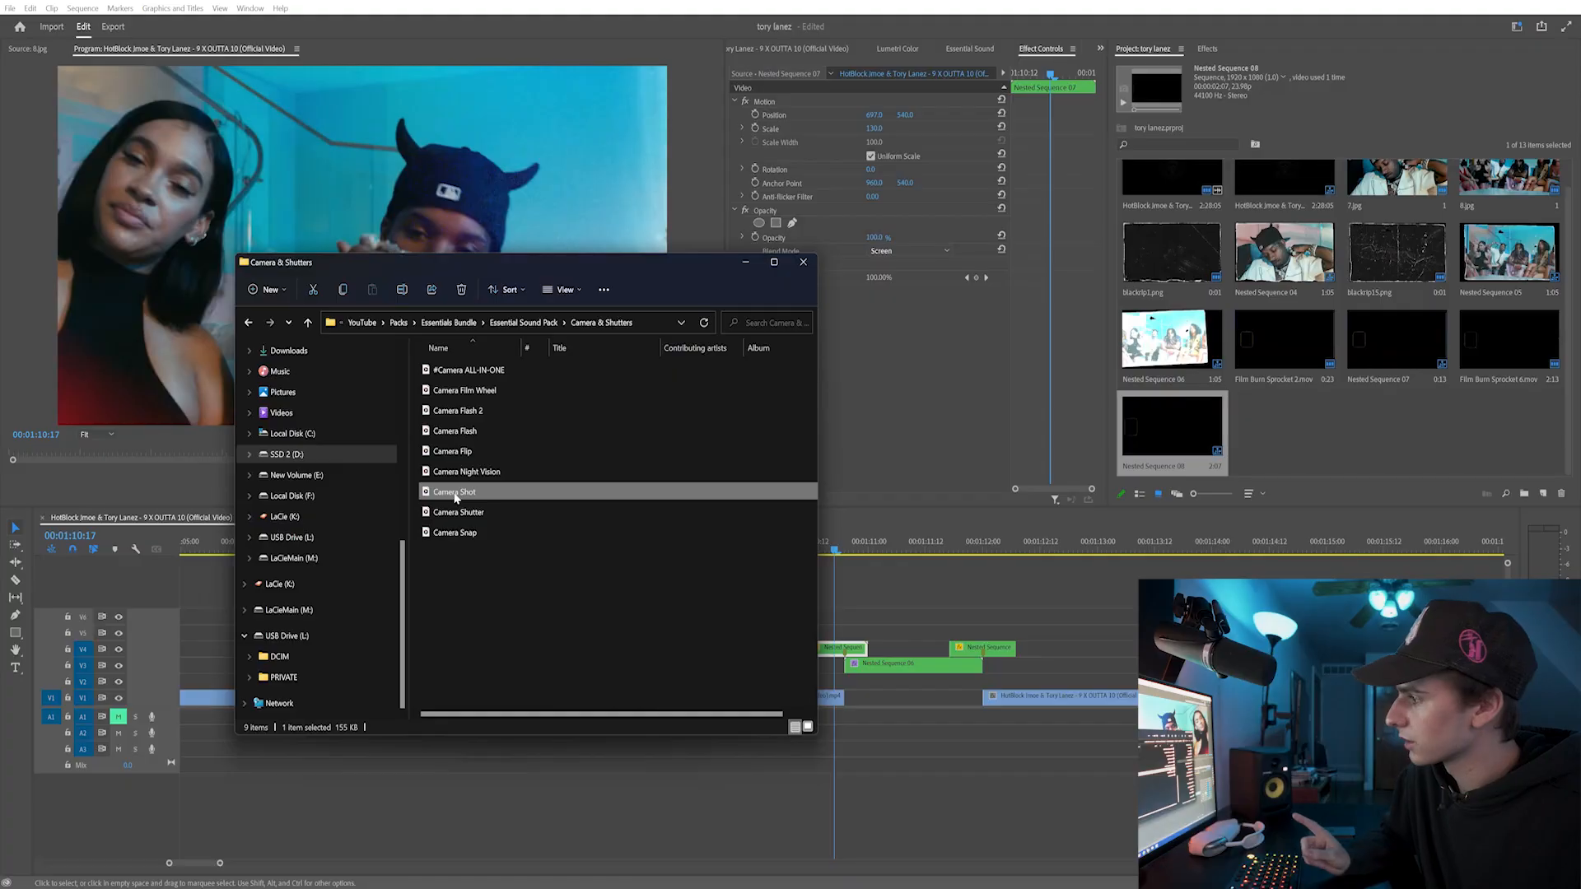
- Import the Camera Shot sound from the Camera & Shutters folder, open it in the Source monitor and mark the section to use
{"action": "left_click_drag", "start_coordinate": [455, 496], "coordinate": [1316, 442]}
{"action": "left_click", "coordinate": [23, 51]}
{"action": "double_click", "coordinate": [1284, 426]}
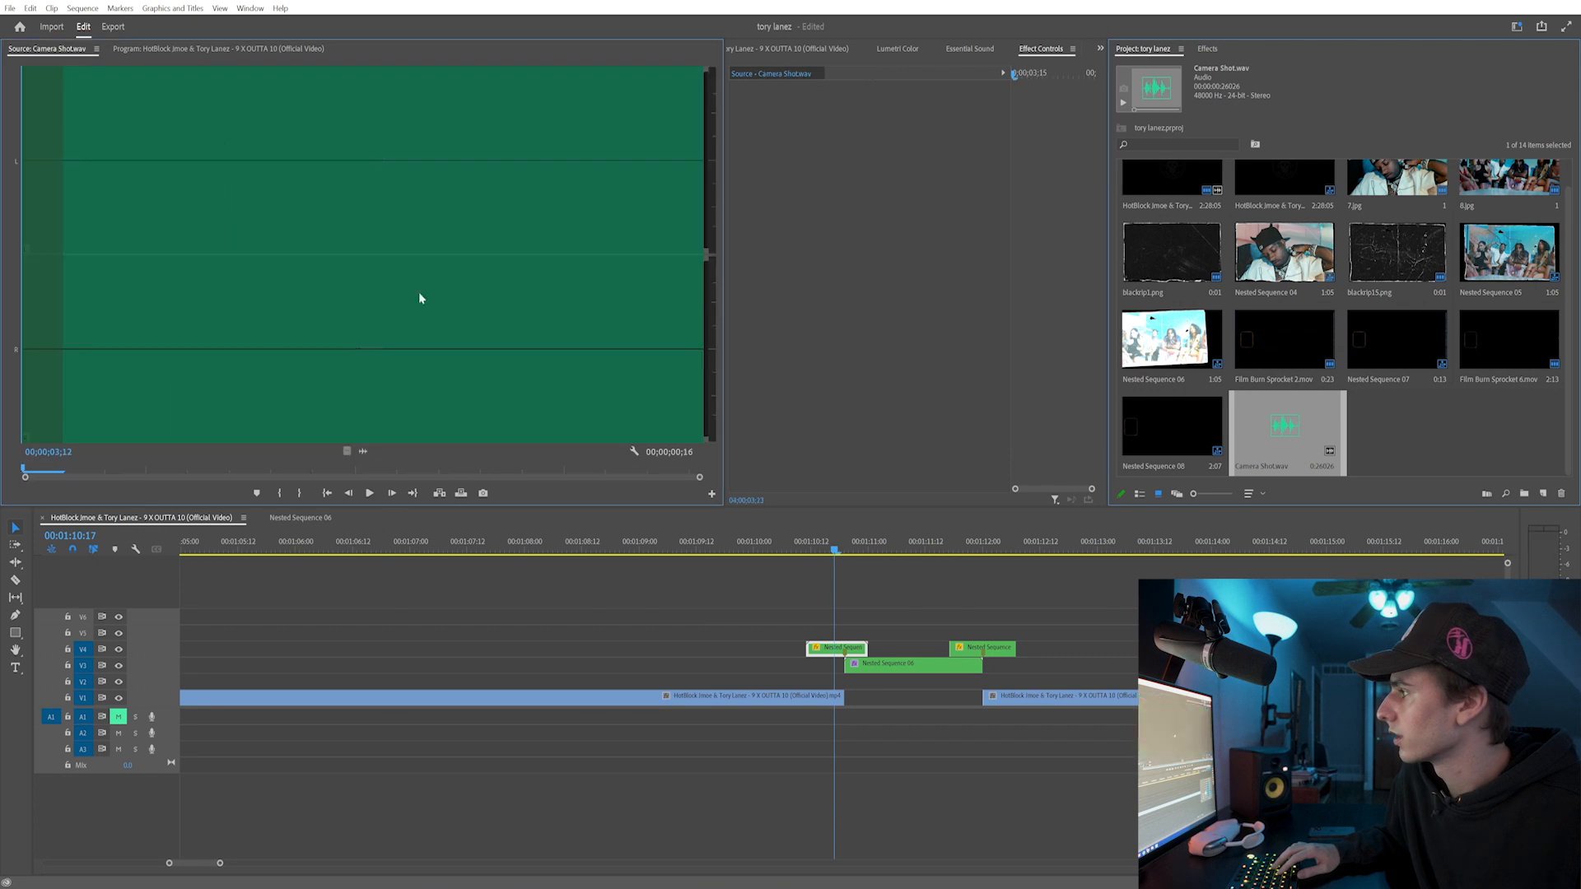
{"action": "left_click_drag", "start_coordinate": [377, 363], "coordinate": [105, 360]}
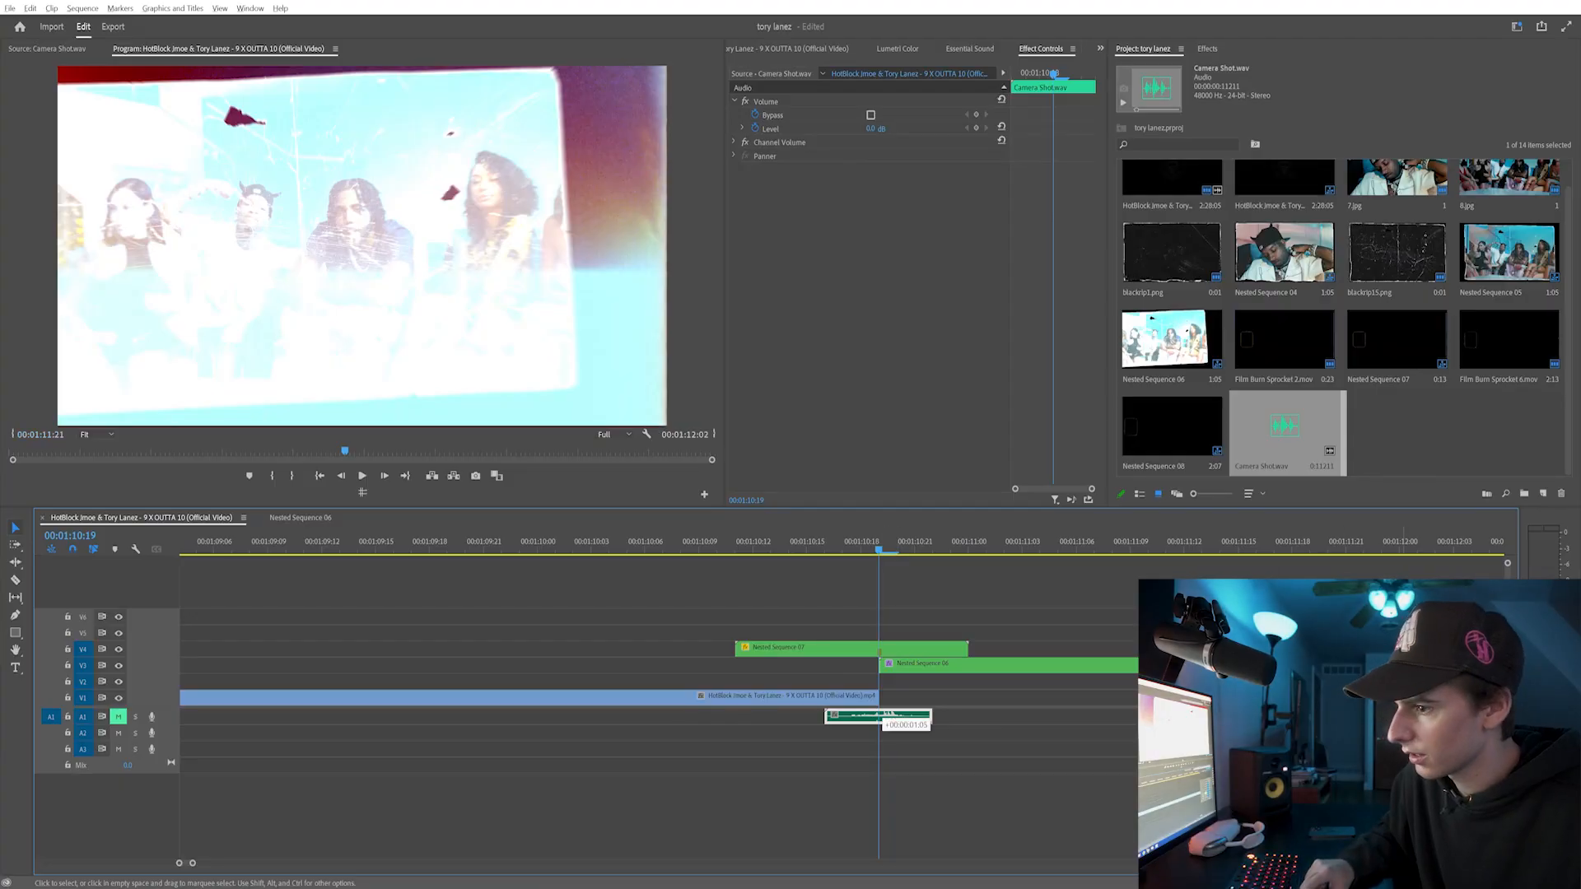
- Duplicate the Camera Shot clip from the cut into the photo nest to the point where the second photo appears
{"action": "left_click_drag", "start_coordinate": [878, 716], "coordinate": [879, 715]}
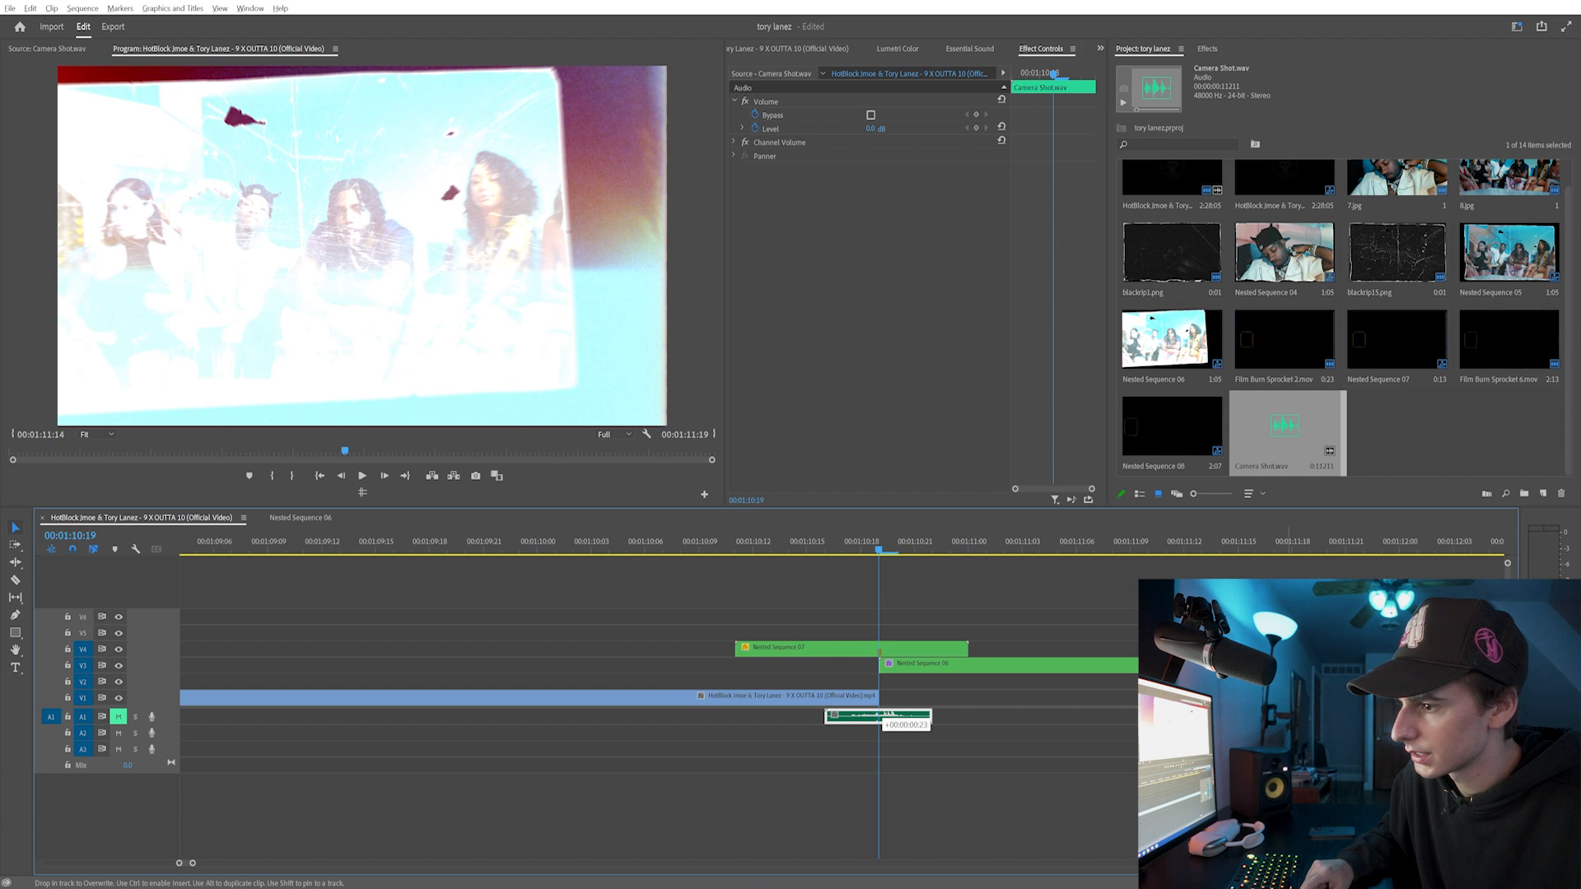
{"action": "left_click_drag", "start_coordinate": [1254, 536], "coordinate": [1108, 571]}
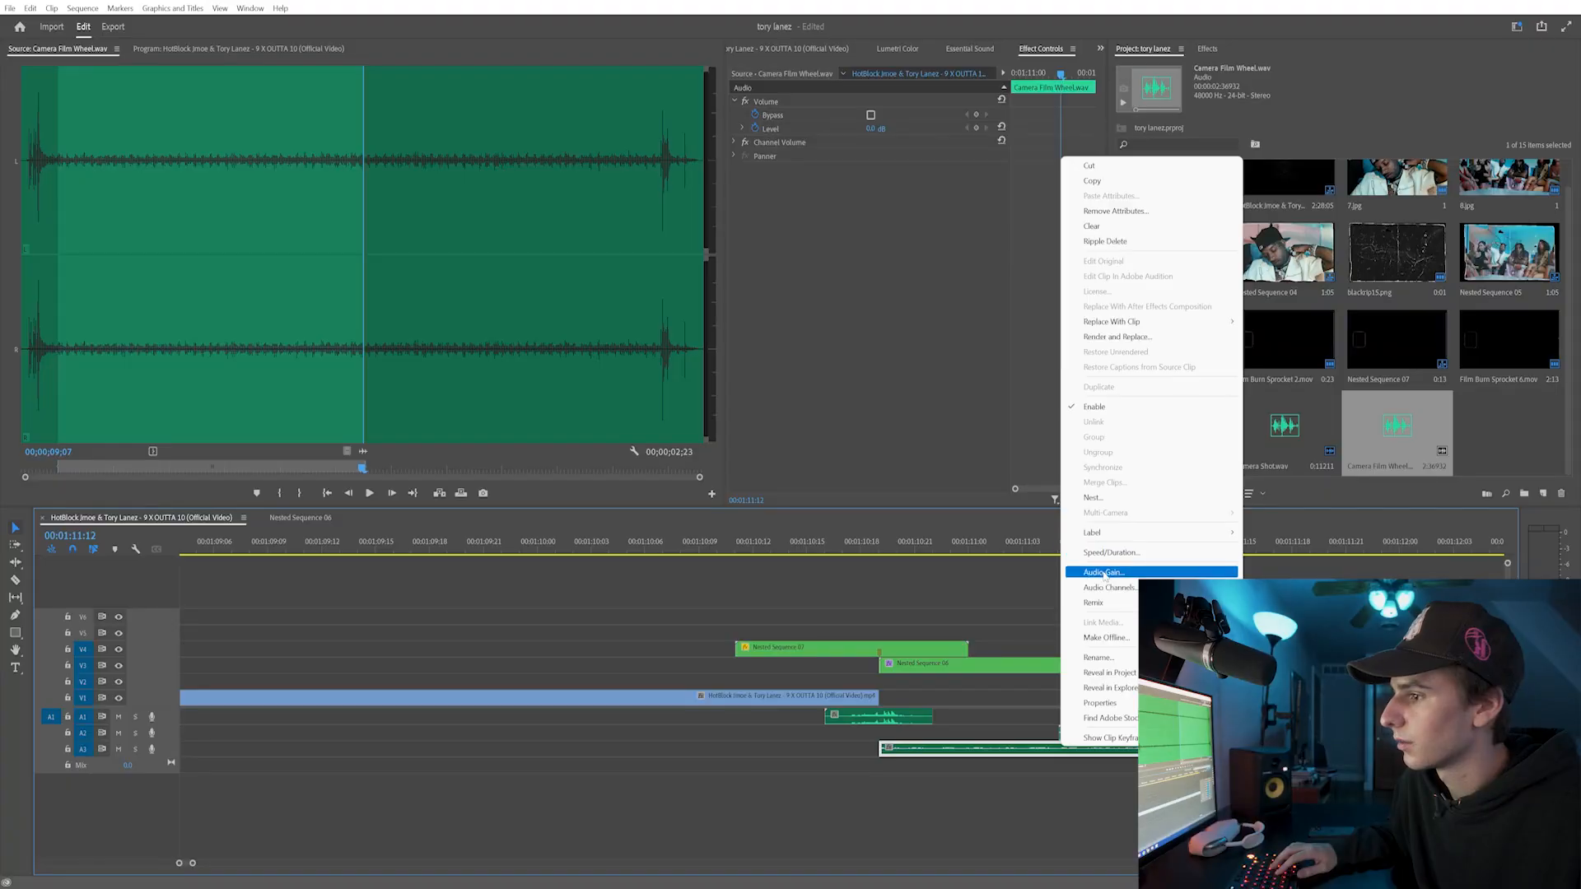
- Apply an audio gain of 5 dB to the Camera Film Wheel clip and play back the transition with its sounds
{"action": "left_click", "coordinate": [1087, 573]}
{"action": "type", "text": "5"}
{"action": "left_click", "coordinate": [854, 413]}
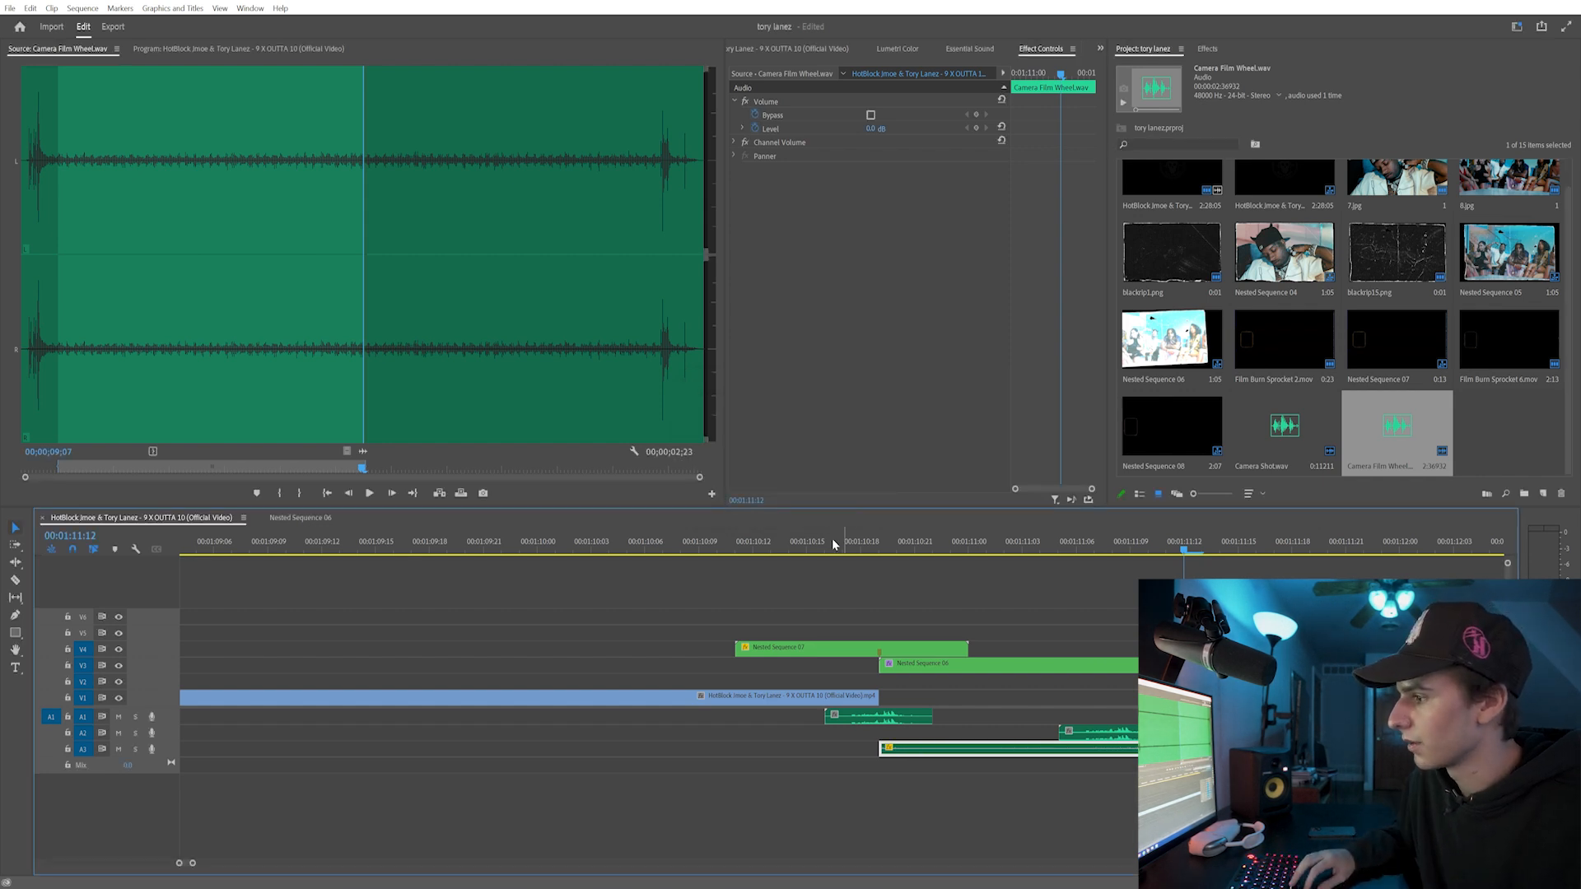
{"action": "left_click", "coordinate": [825, 542]}
{"action": "key", "text": "space"}
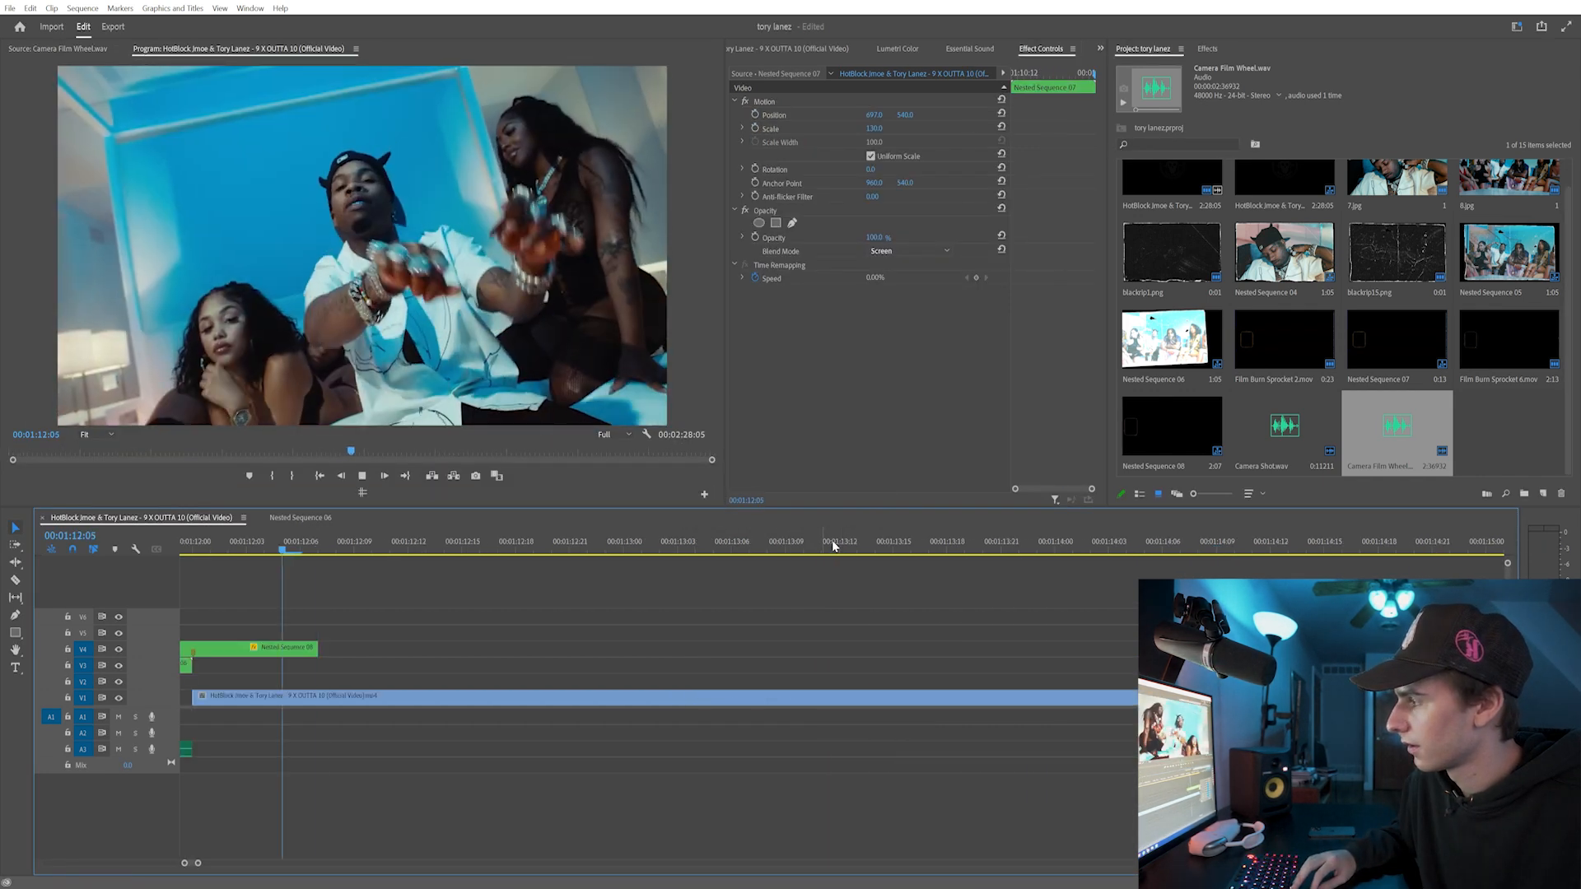
- Change the photo nest's ending Transform Scale keyframe to Bezier interpolation and play back the whole transition
{"action": "right_click", "coordinate": [1043, 360]}
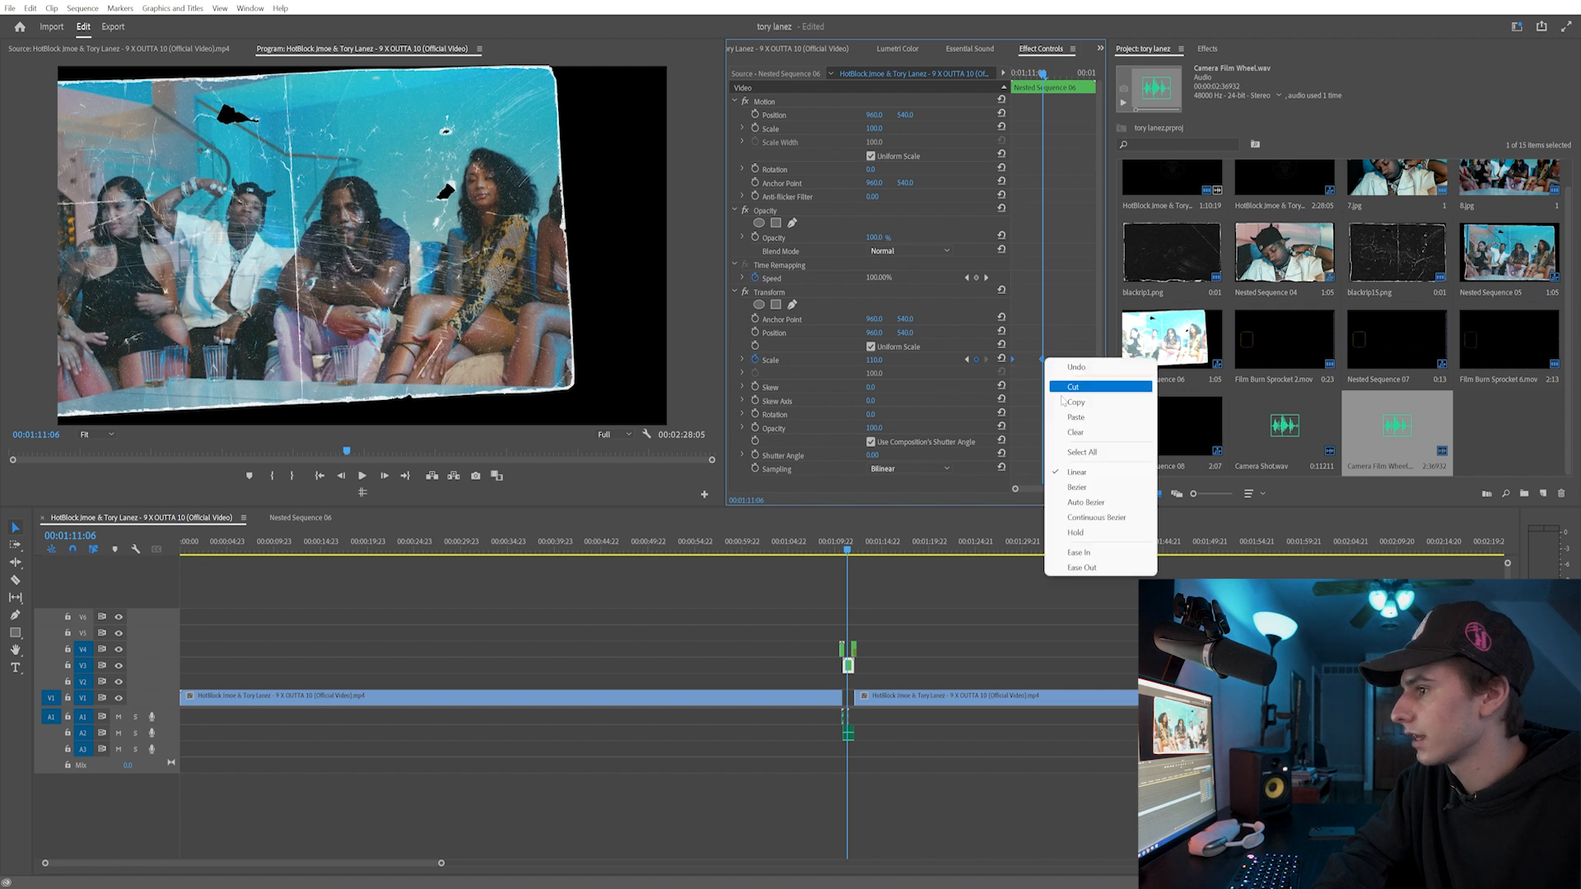
{"action": "left_click", "coordinate": [1095, 488]}
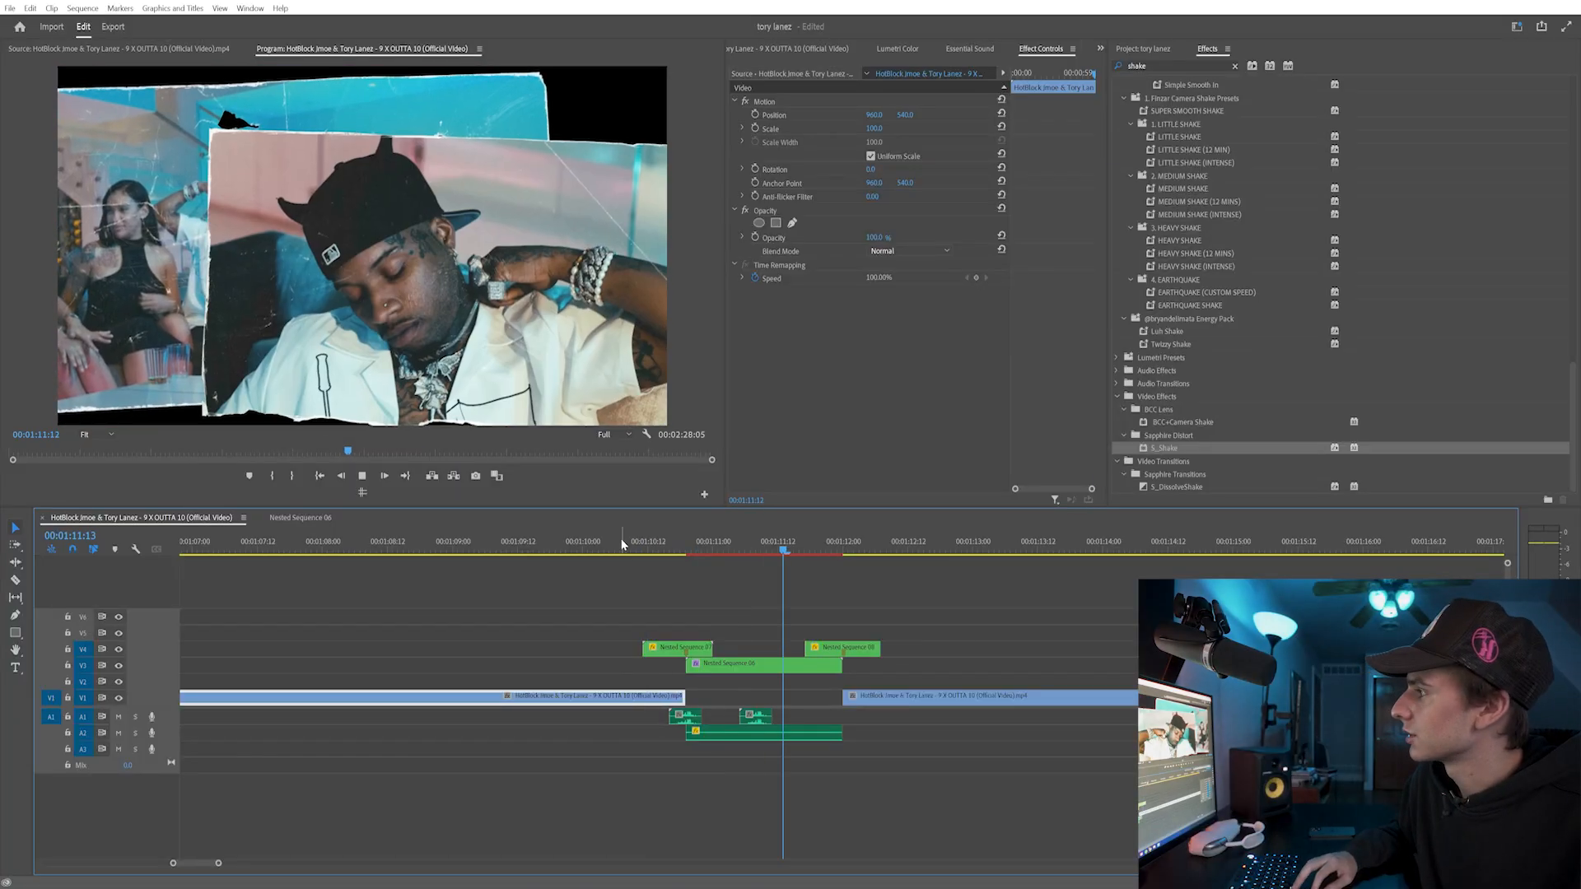
{"action": "left_click", "coordinate": [621, 544]}
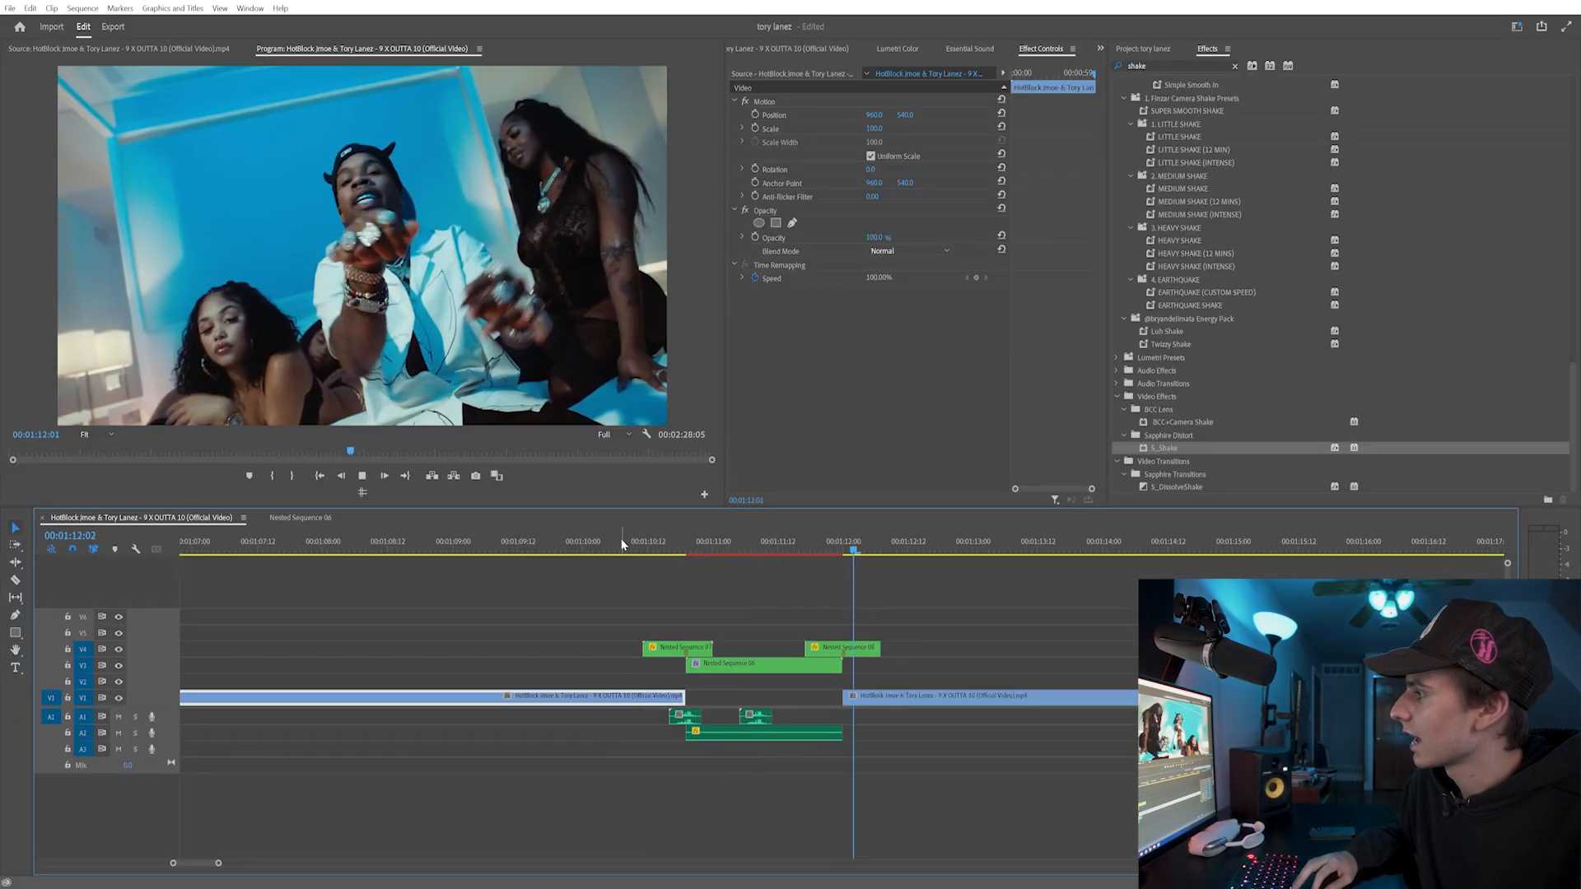